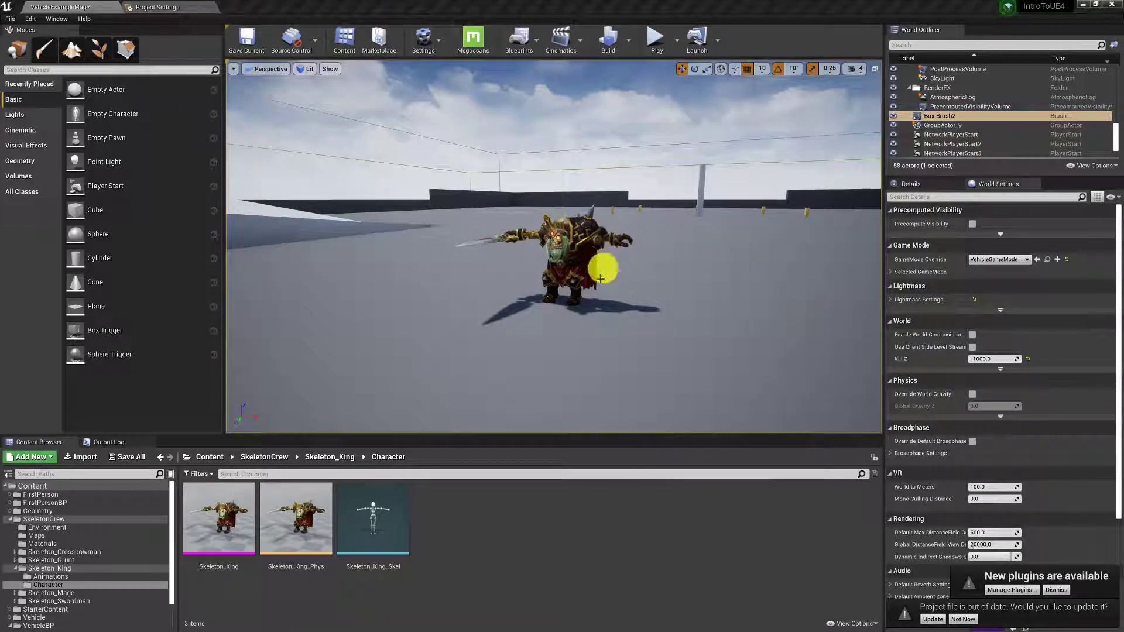
Fly the view around the Skeleton King to examine the character from different distances and angles.
key(a)
right_drag(628, 325, 667, 305)
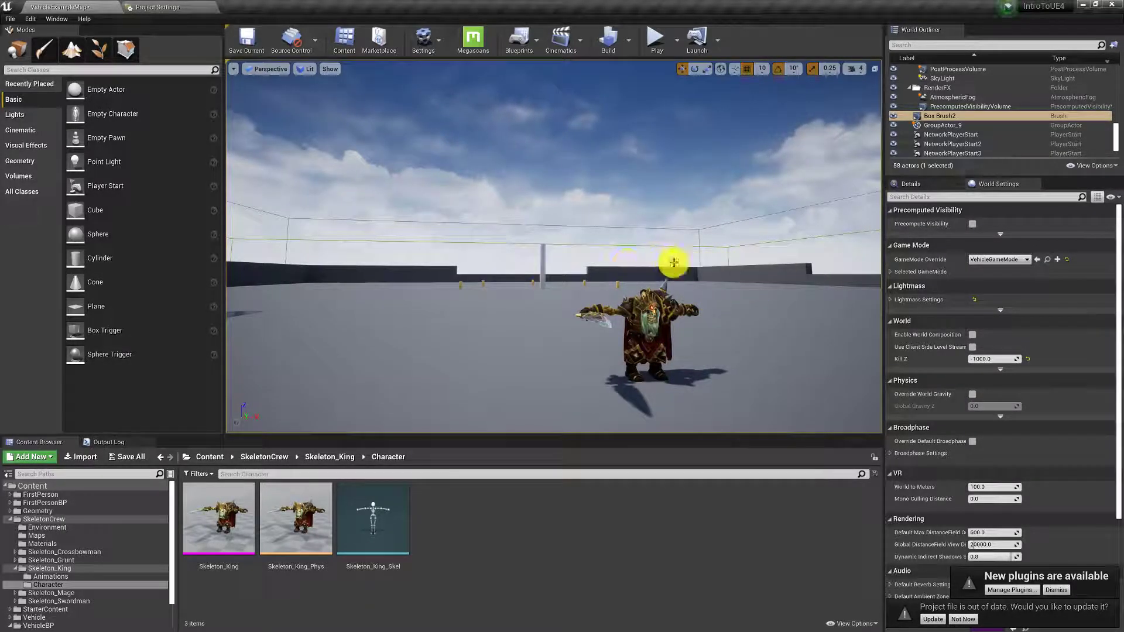
key(w)
right_drag(674, 263, 674, 263)
key(s)
key(d)
key(a)
key(w)
key(s)
key(w)
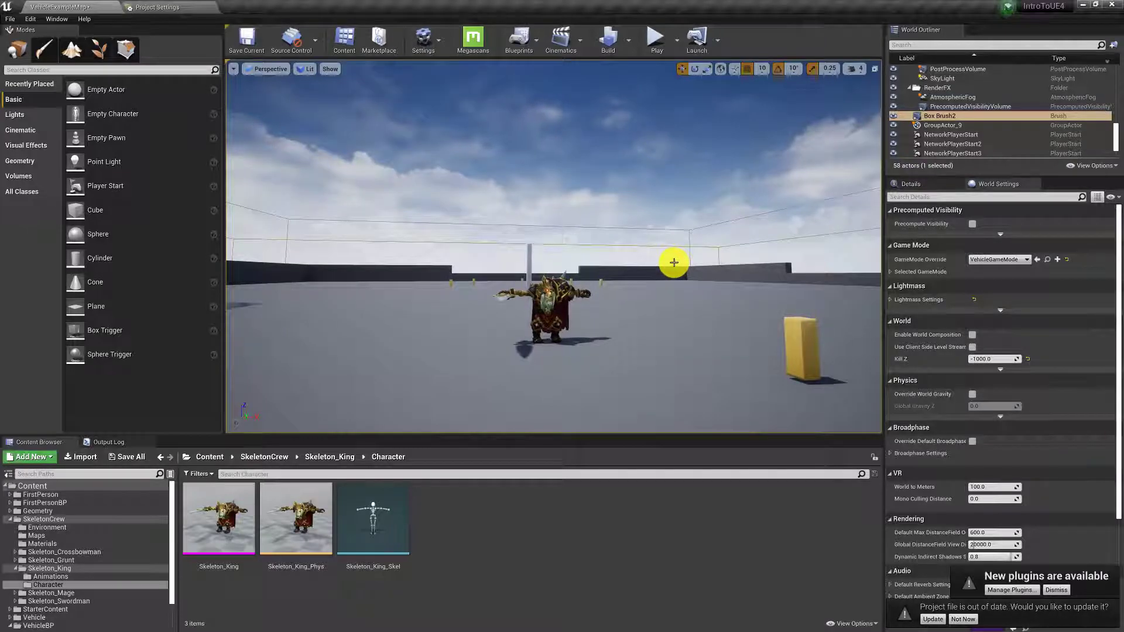
Look around the arena's sky, ramps and boundary walls, ending with a close view of the Skeleton King.
drag(633, 273, 608, 222)
mouse_move(626, 151)
right_down()
mouse_move(633, 369)
mouse_move(634, 334)
right_up()
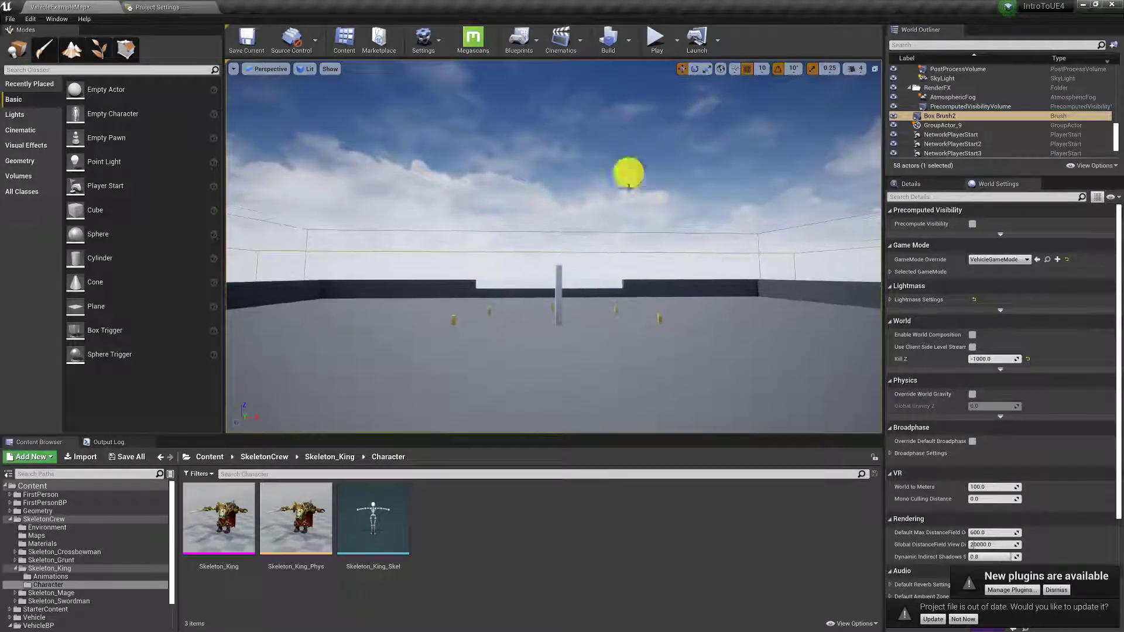
mouse_move(660, 256)
right_down()
mouse_move(556, 316)
mouse_move(451, 297)
mouse_move(666, 259)
right_up()
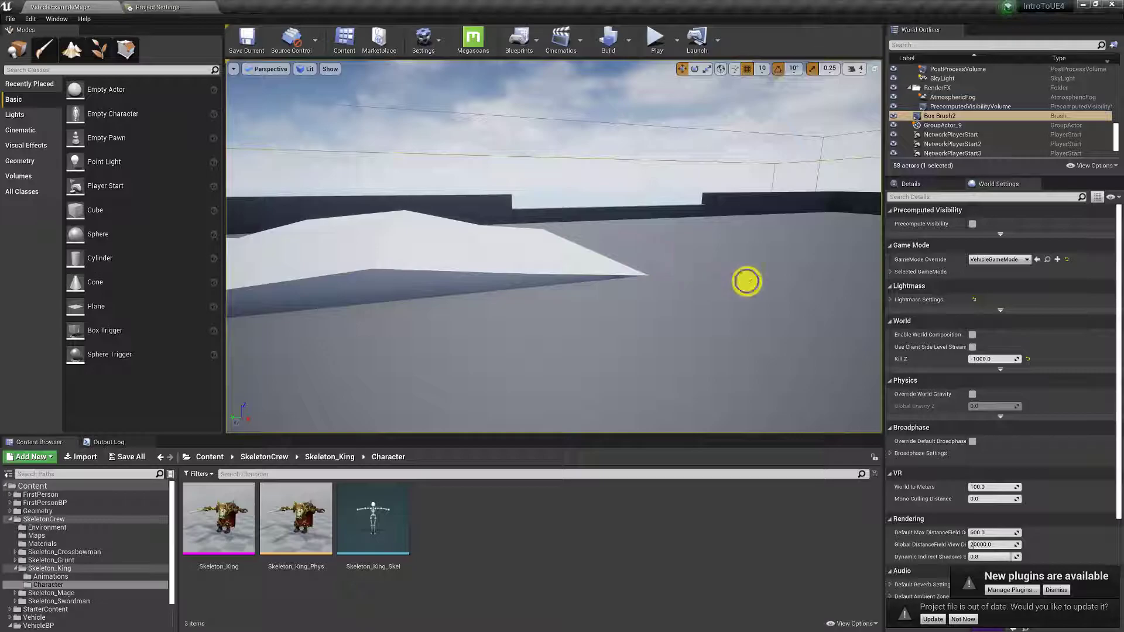
right_drag(747, 282, 495, 289)
key(w)
key(s)
key(w)
key(s)
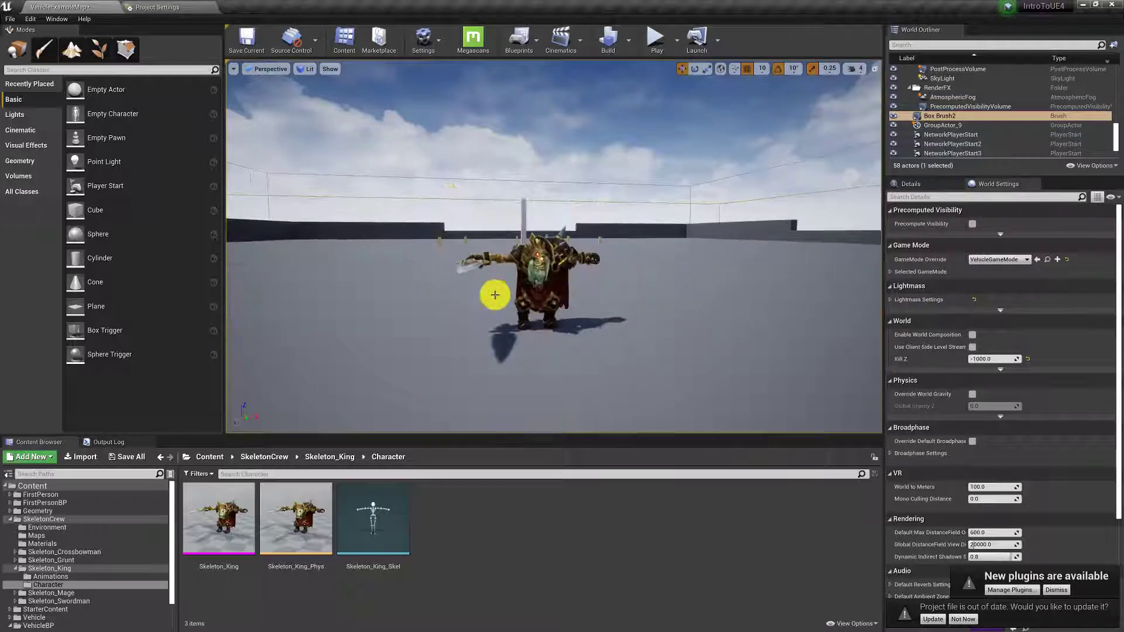
mouse_move(626, 284)
right_down()
mouse_move(635, 283)
mouse_move(602, 281)
mouse_move(736, 279)
mouse_move(695, 266)
mouse_move(500, 281)
mouse_move(572, 294)
mouse_move(627, 284)
right_up()
key(w)
key(s)
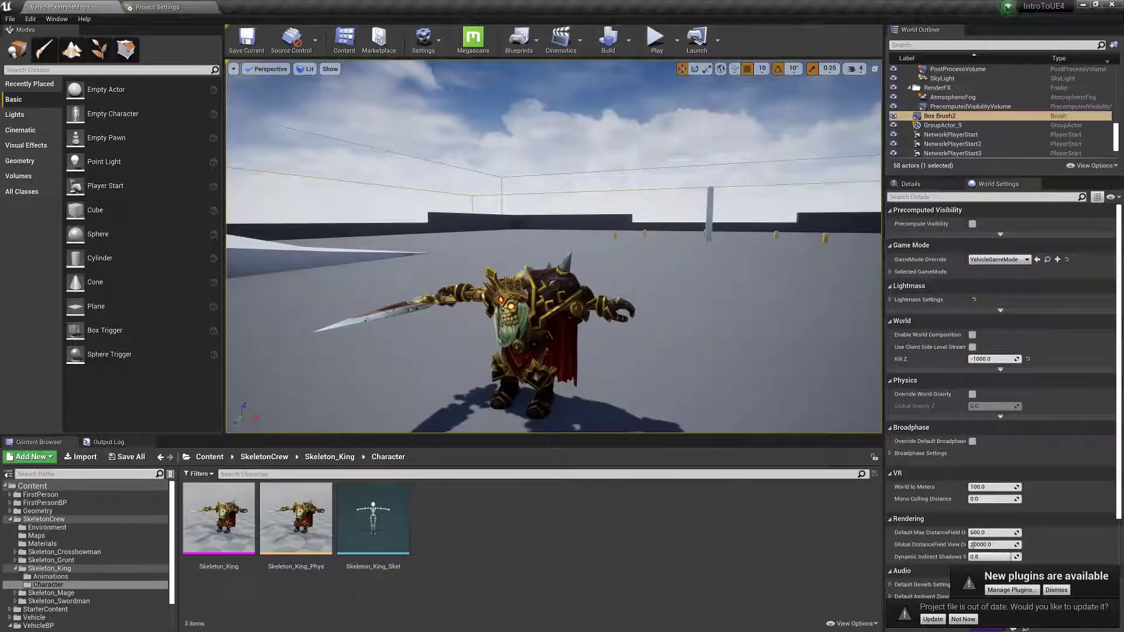
Select the Skeleton King and move it straight up, well above the floor.
click(425, 252)
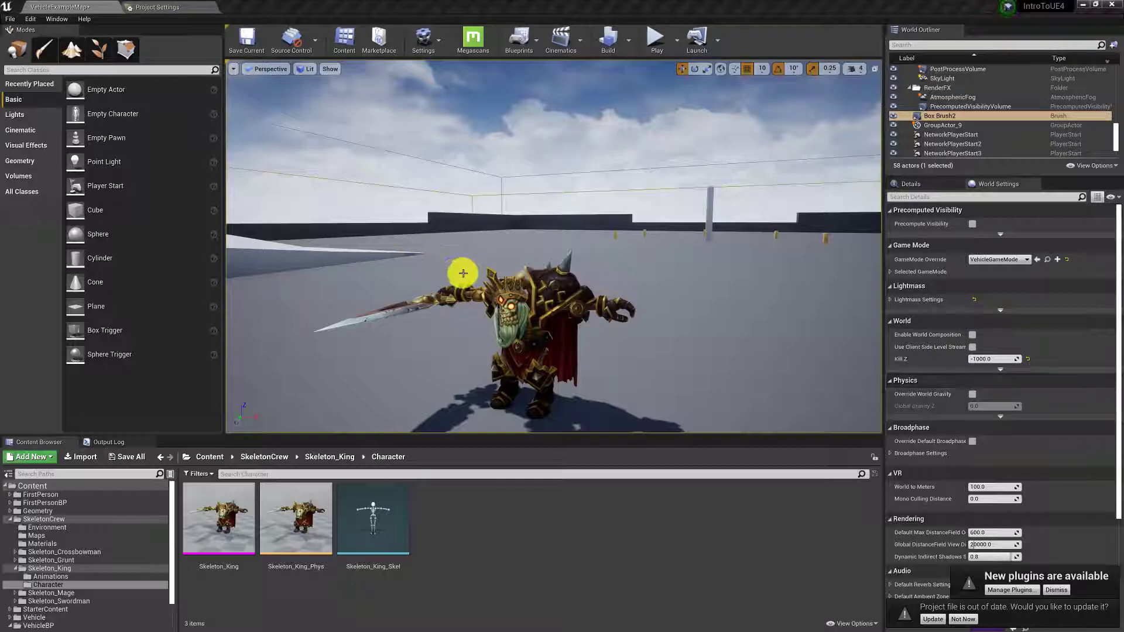
right_drag(480, 283, 582, 251)
key(s)
key(w)
click(606, 239)
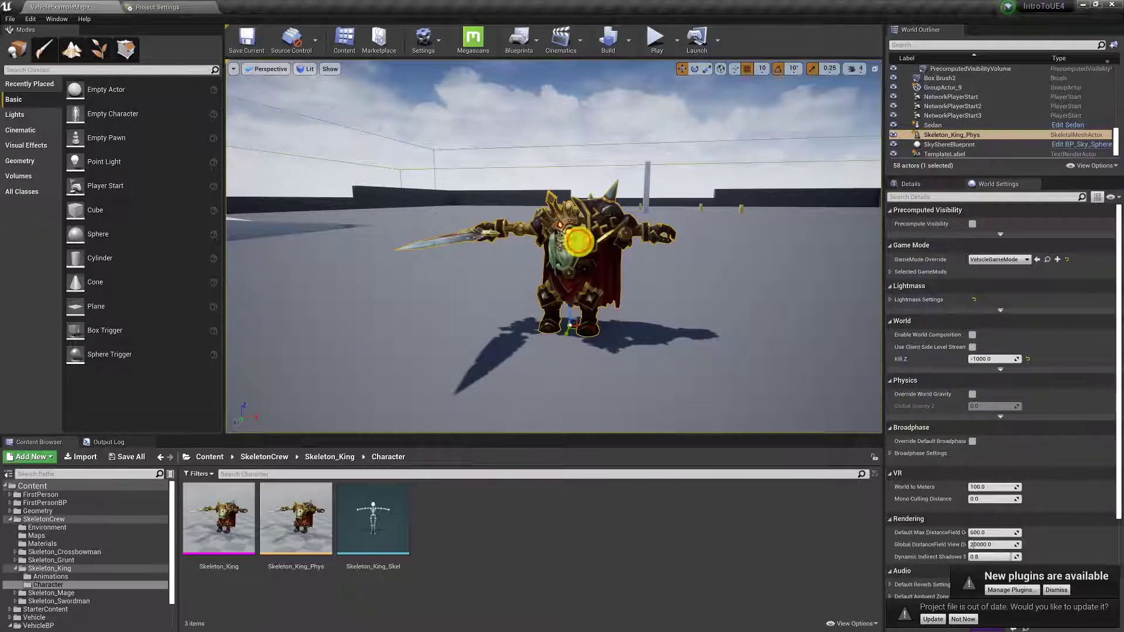
drag(570, 310, 579, 218)
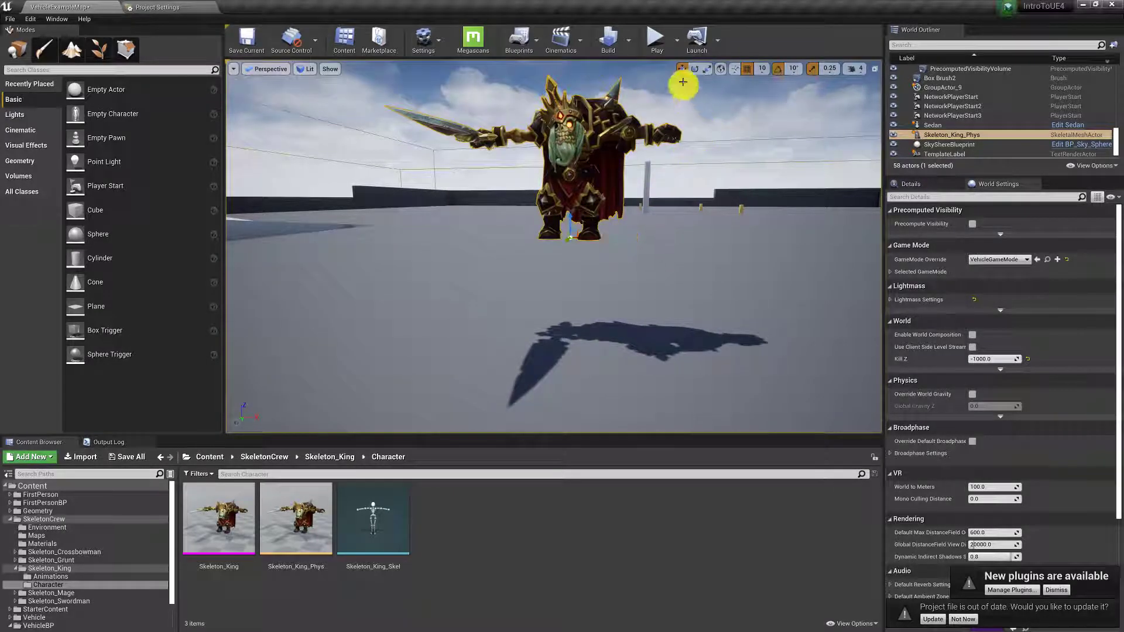
Rotate the raised Skeleton King with the Rotate tool so that it tilts away from upright.
click(707, 69)
click(682, 69)
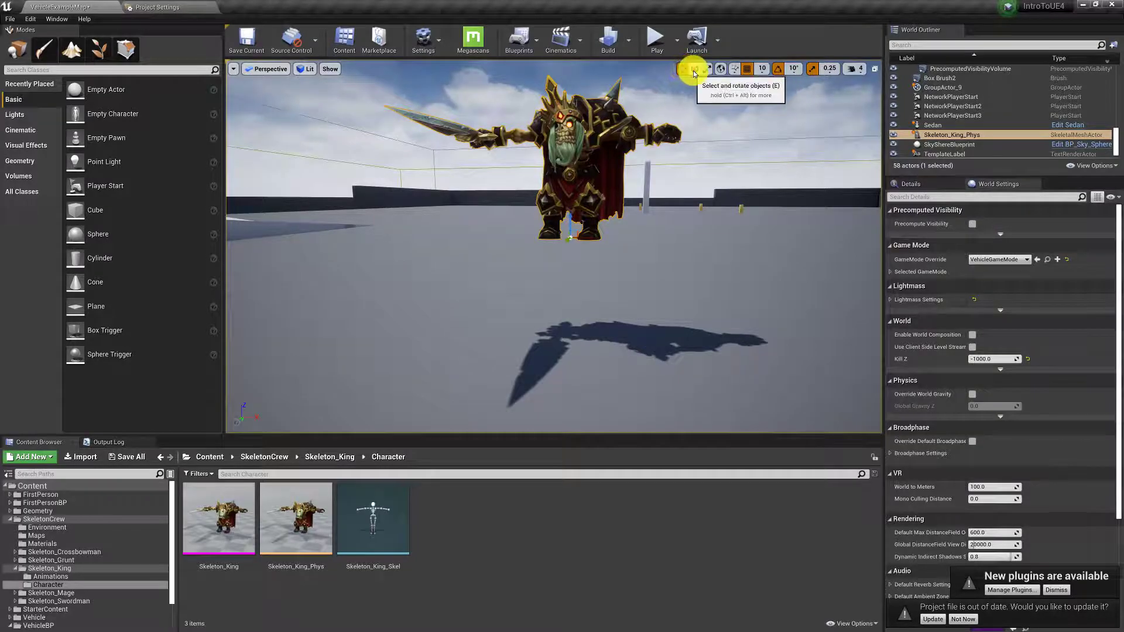
click(696, 69)
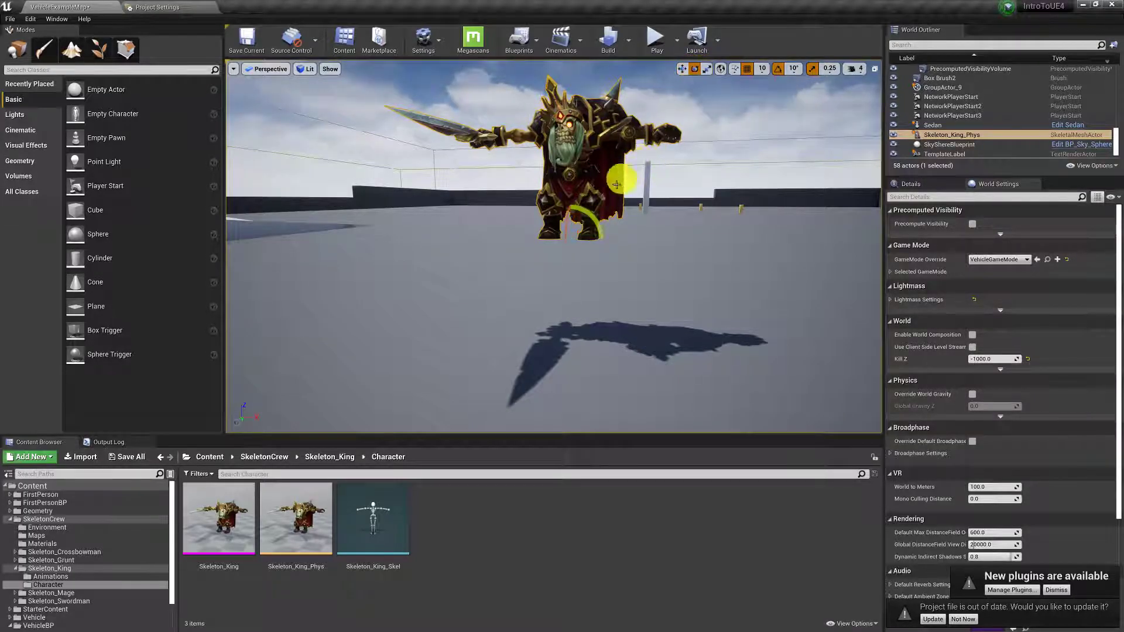
mouse_move(582, 212)
mouse_down()
mouse_move(622, 244)
mouse_move(619, 313)
mouse_move(570, 163)
mouse_move(635, 236)
mouse_move(582, 214)
mouse_up()
right_drag(647, 230, 647, 279)
drag(626, 305, 609, 287)
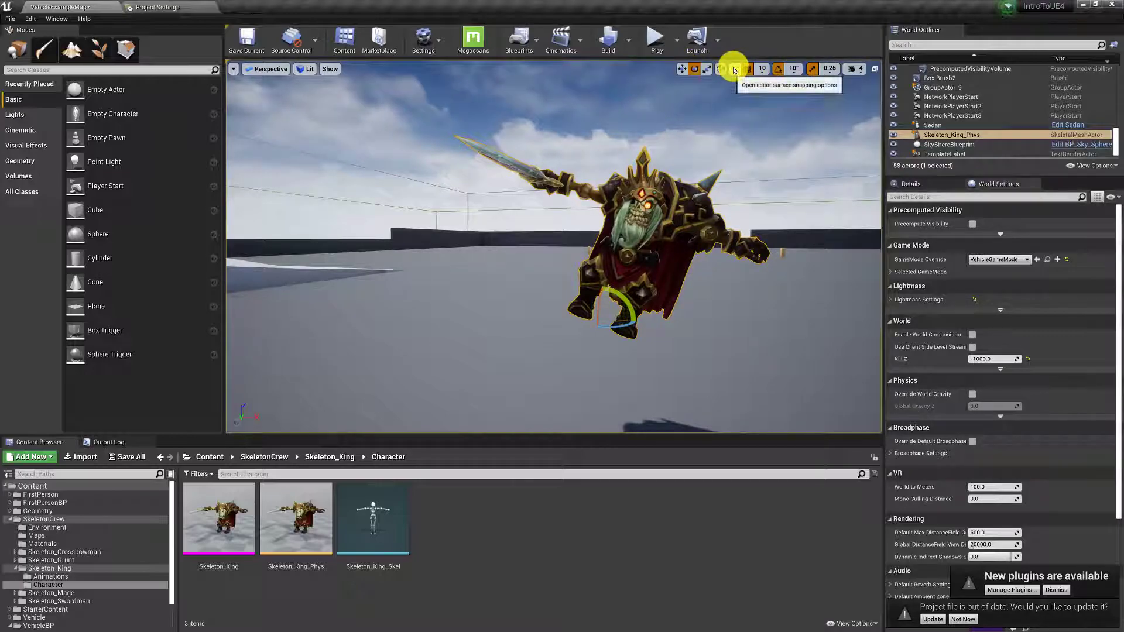
Turn off rotation grid snapping and rotate the Skeleton King freely.
click(778, 70)
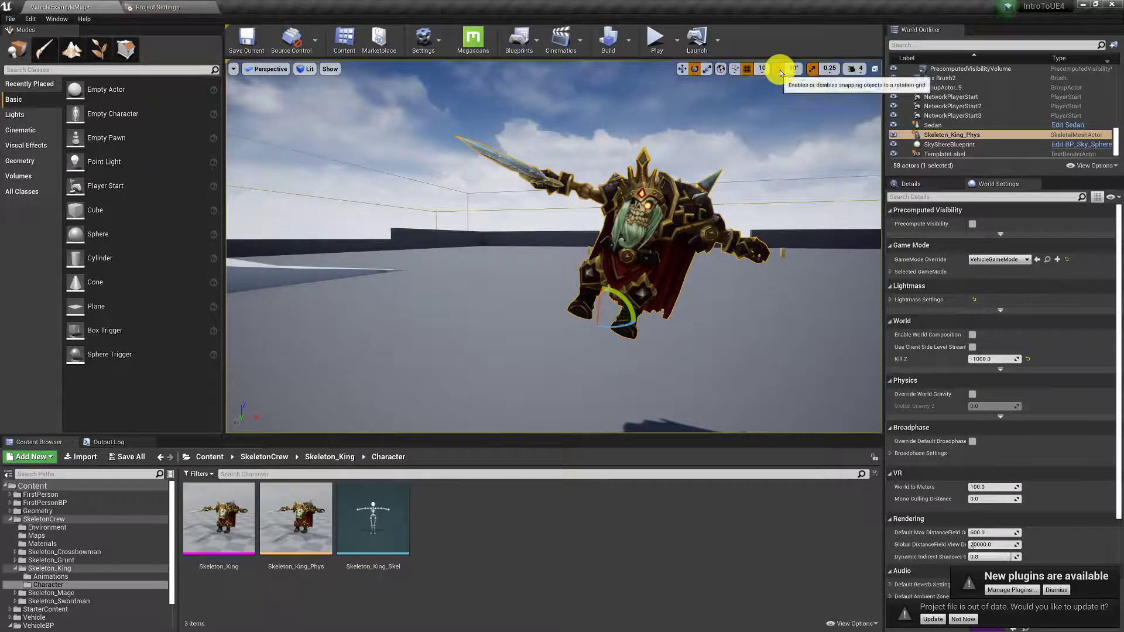
click(779, 69)
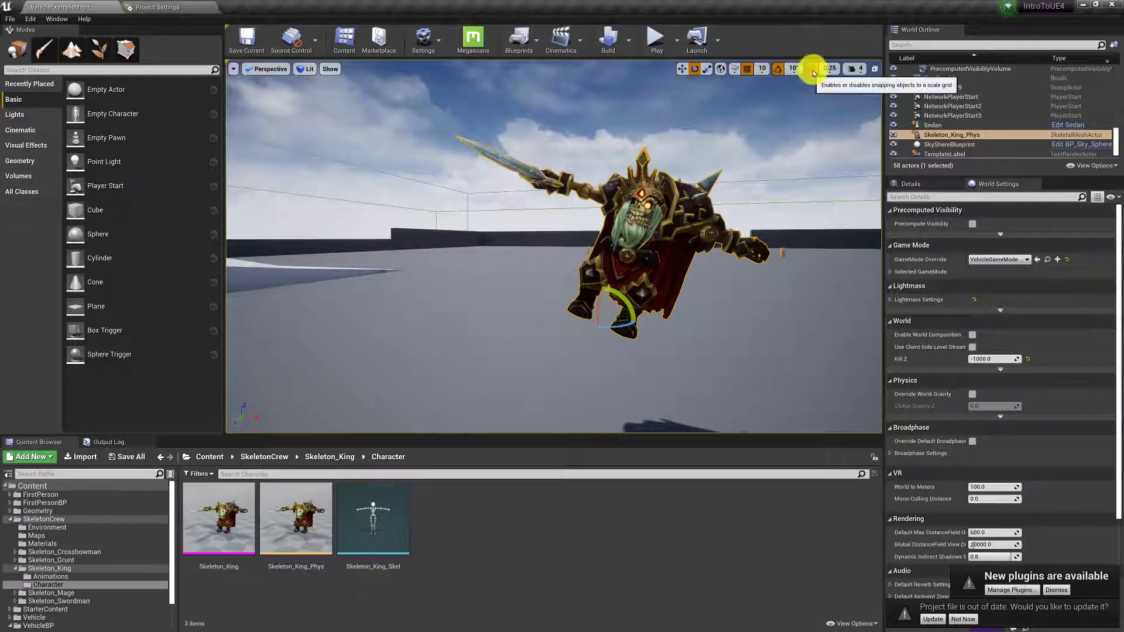
click(813, 70)
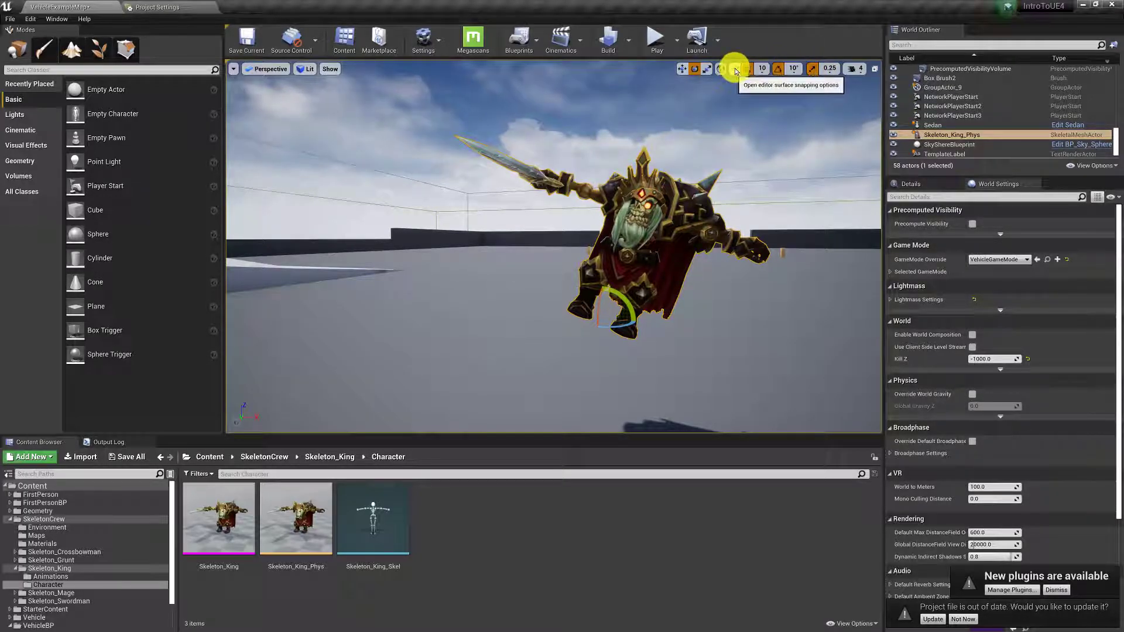
click(783, 71)
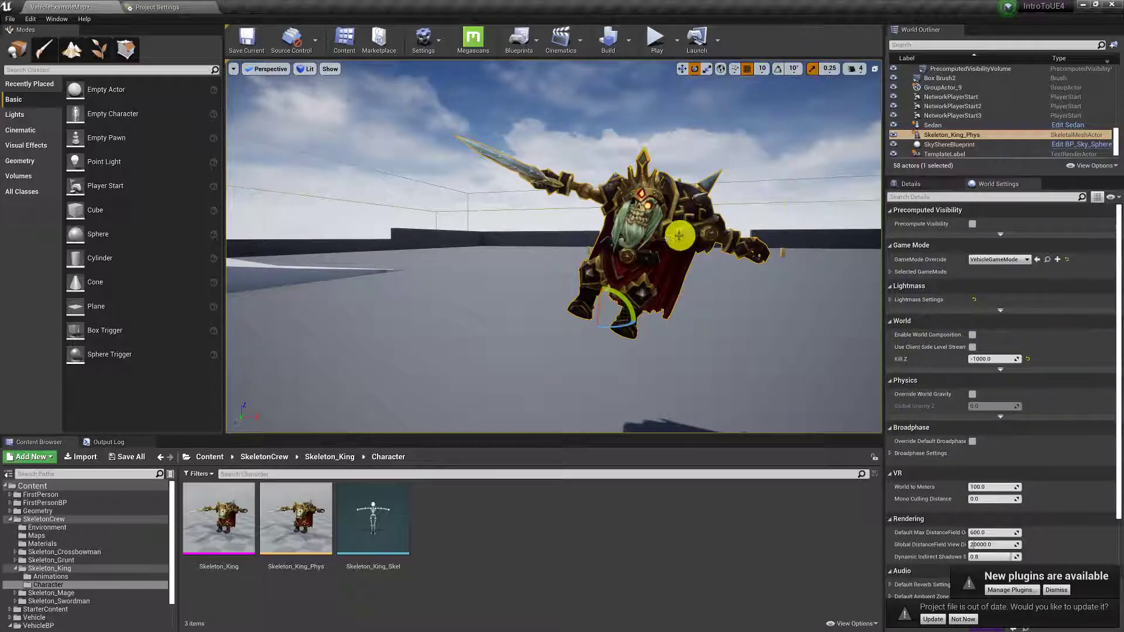
mouse_move(626, 292)
mouse_down()
mouse_move(507, 271)
mouse_move(620, 302)
mouse_up()
key(w)
right_drag(620, 302, 660, 303)
drag(660, 303, 603, 251)
Select the tall column, enable rotation snapping at 15°, and rotate the column 45° about its vertical axis.
click(604, 251)
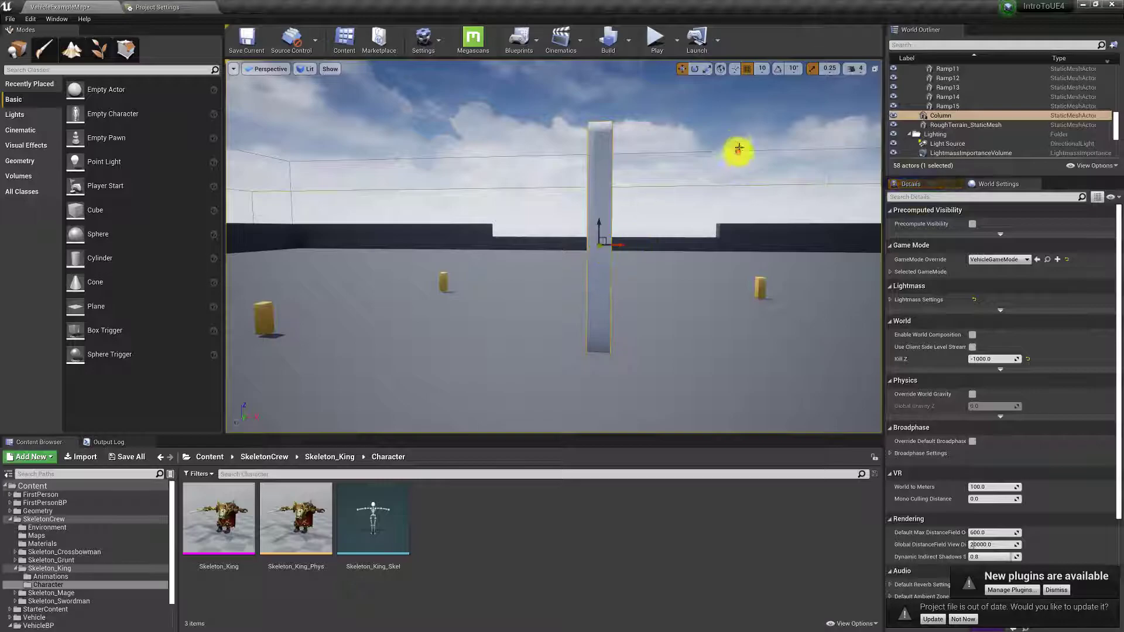
click(794, 70)
click(798, 116)
click(778, 68)
right_drag(721, 128, 611, 183)
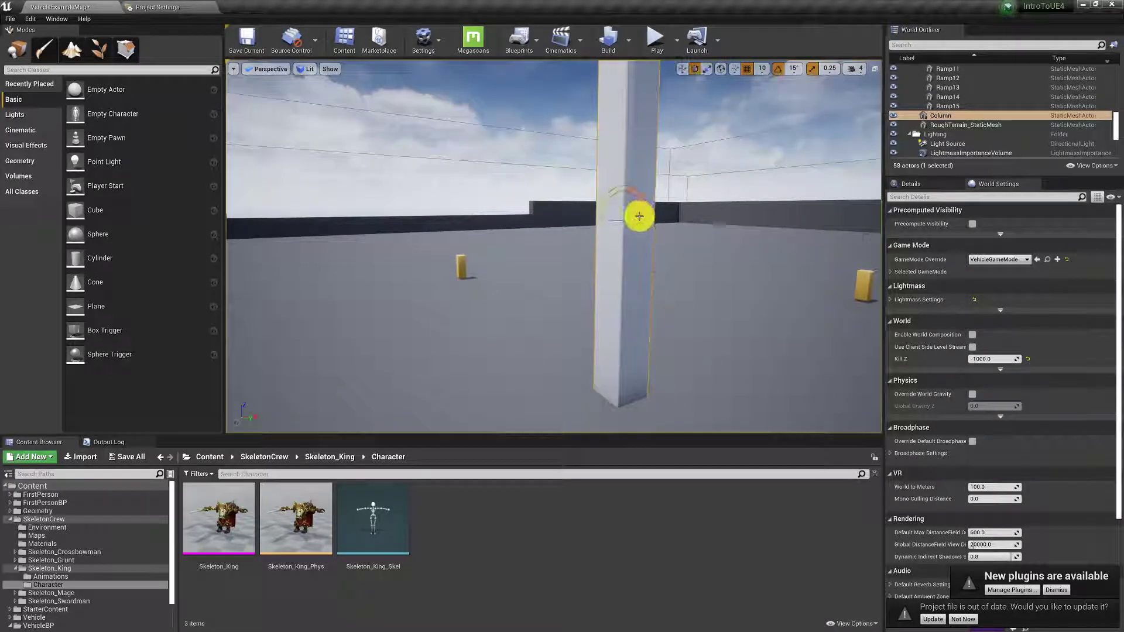
drag(615, 219, 690, 220)
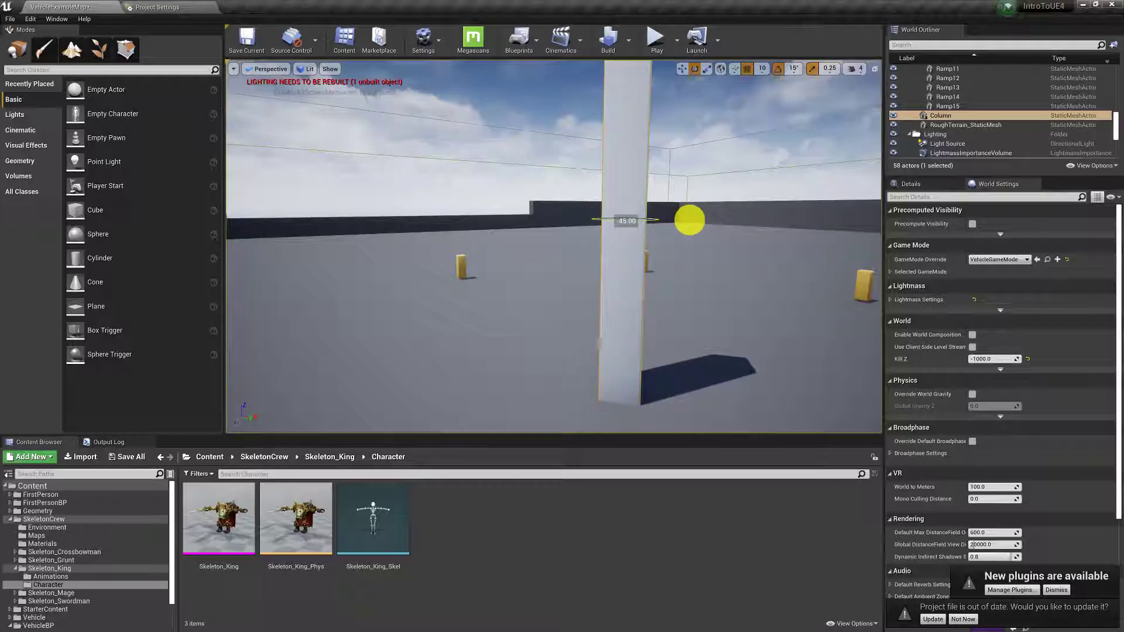
Duplicate the tall column with the Move tool and place the copy right beside the original.
mouse_move(651, 244)
right_down()
mouse_move(620, 251)
mouse_move(648, 244)
right_up()
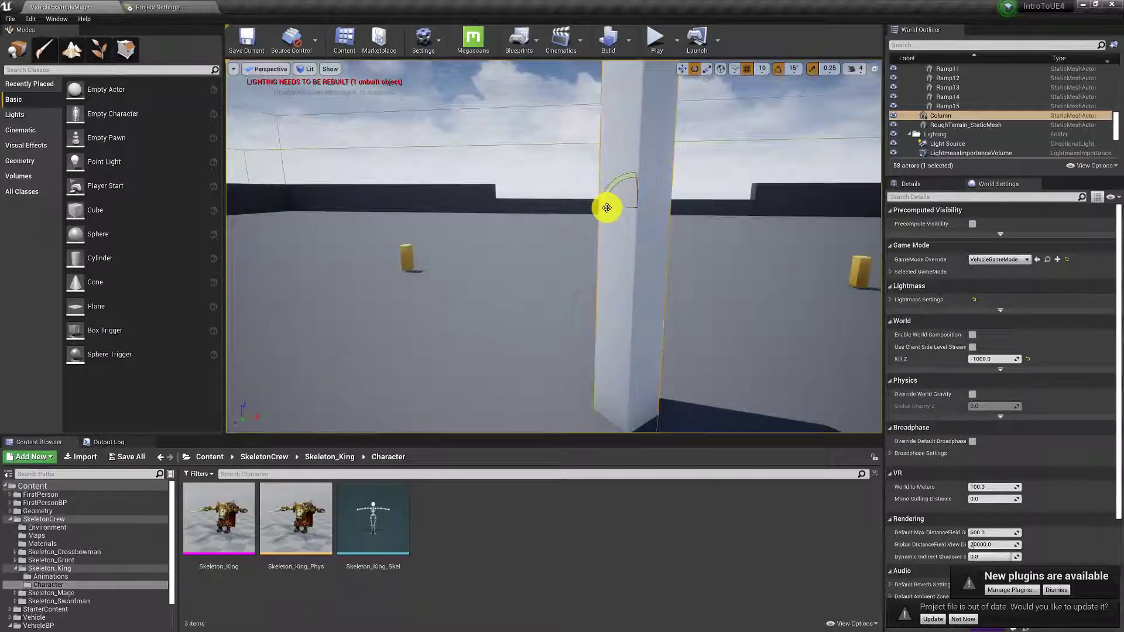
drag(690, 221, 615, 232)
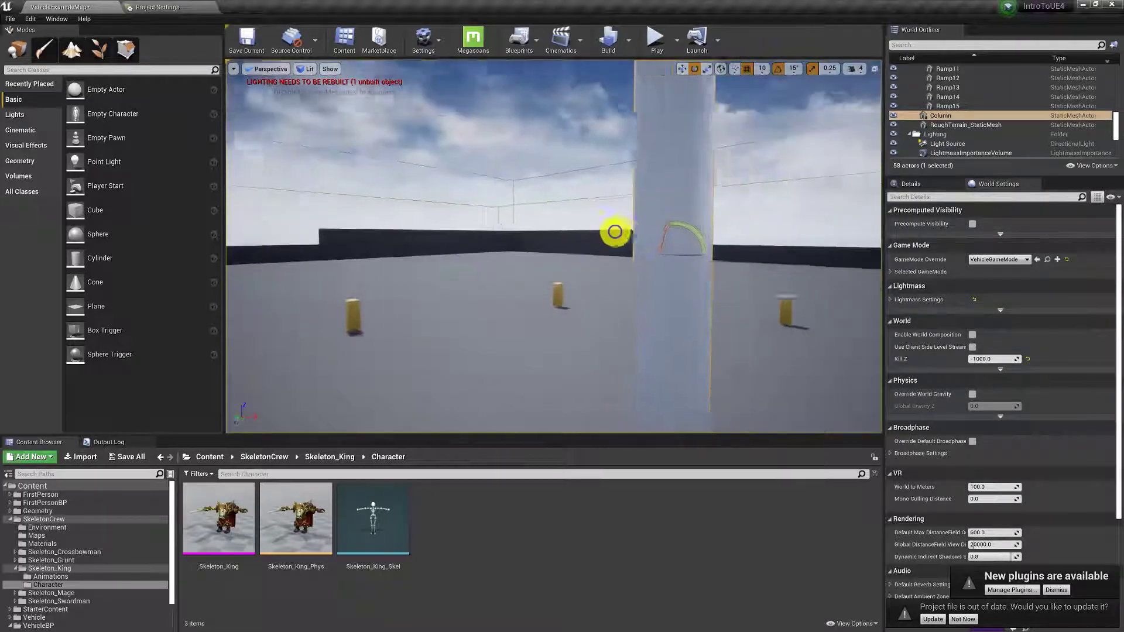
right_drag(615, 232, 670, 246)
key(w)
drag(578, 175, 627, 208)
right_drag(616, 203, 577, 228)
mouse_move(626, 296)
alt+mouse_down()
mouse_move(367, 336)
mouse_move(351, 318)
mouse_move(626, 296)
alt+mouse_up()
right_drag(631, 295, 499, 279)
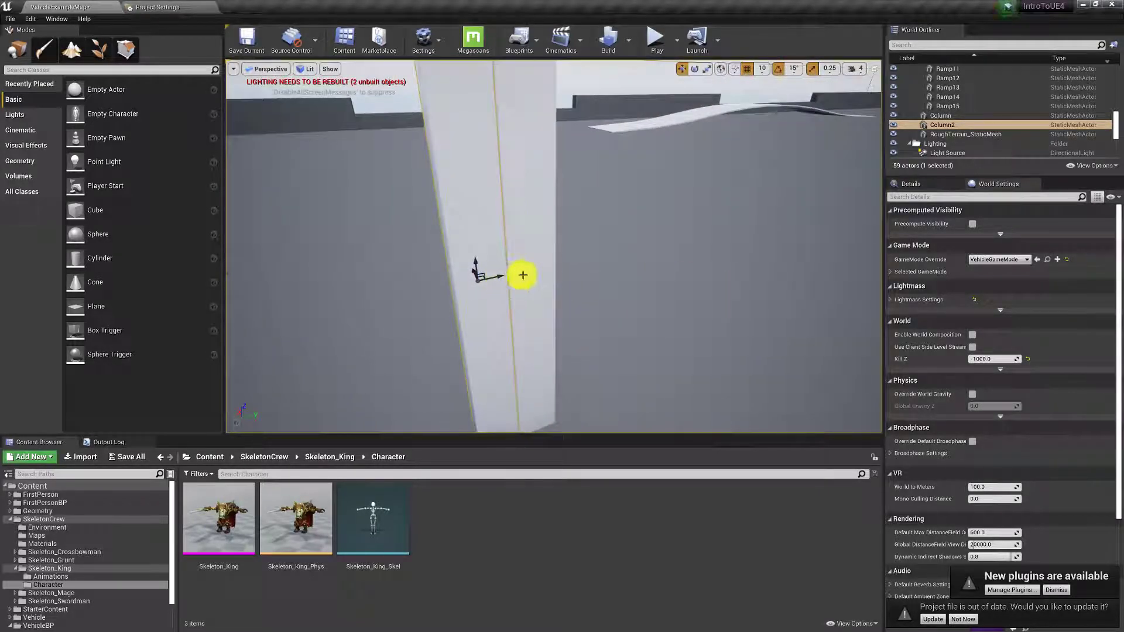
right_drag(573, 305, 505, 223)
Focus on the Skeleton King, rotate it back upright and snap it down to the floor.
click(455, 182)
key(f)
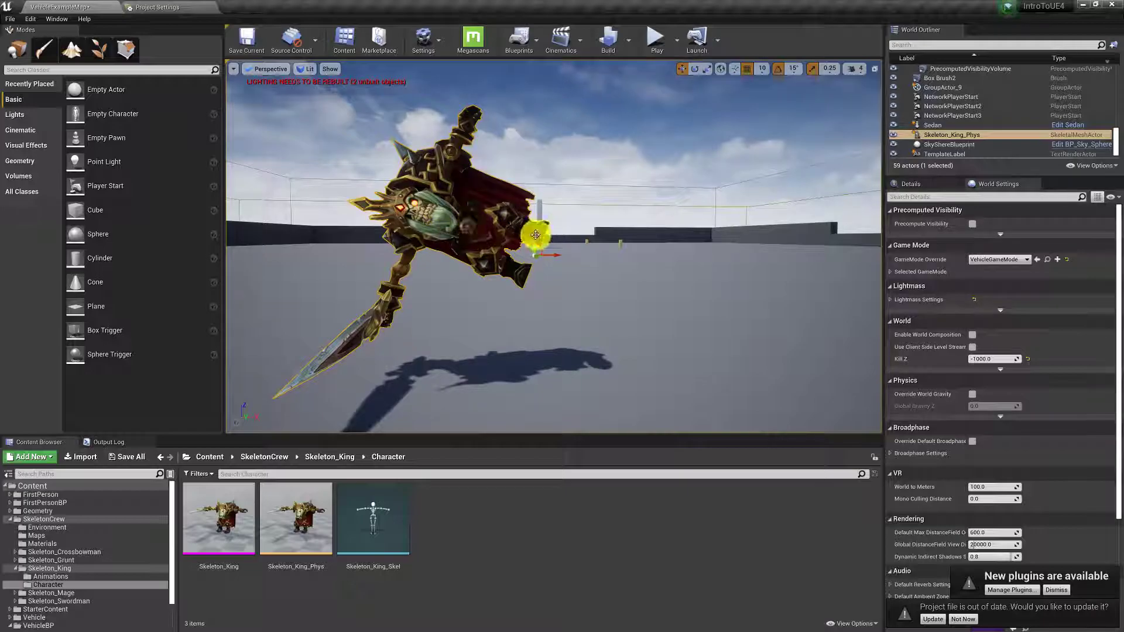
drag(535, 235, 539, 183)
key(ctrl+z)
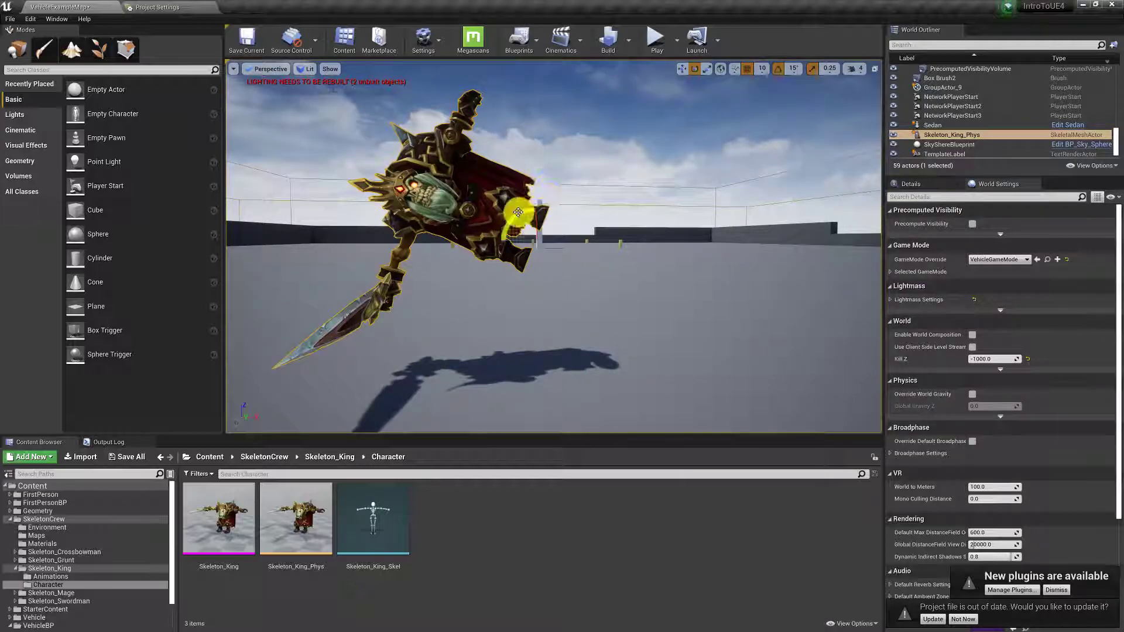
drag(518, 212, 705, 240)
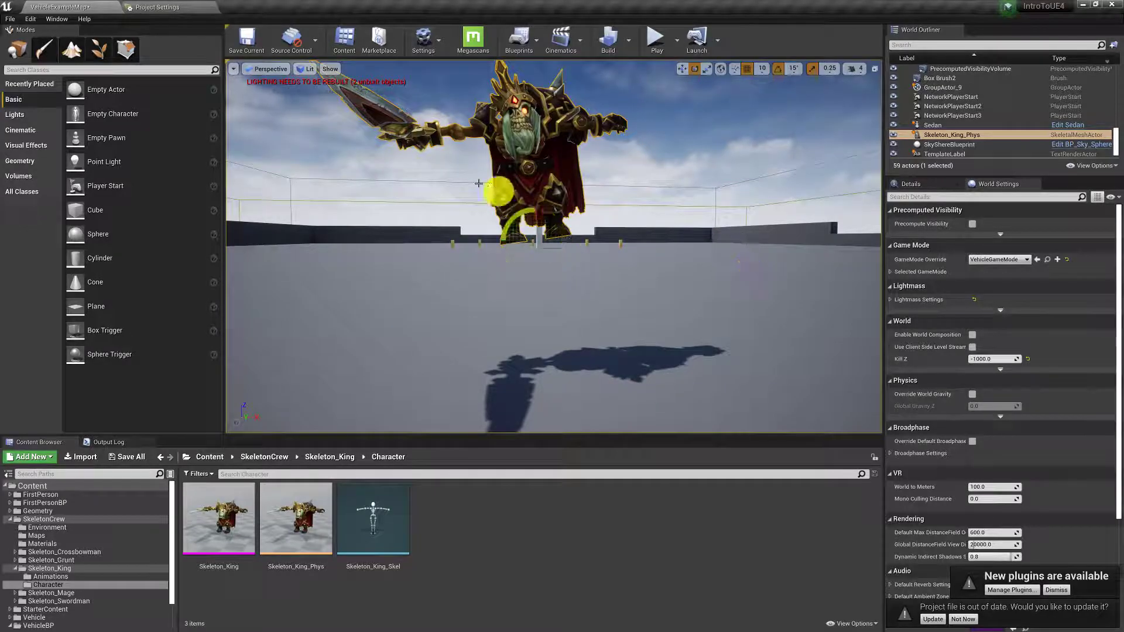
key(End)
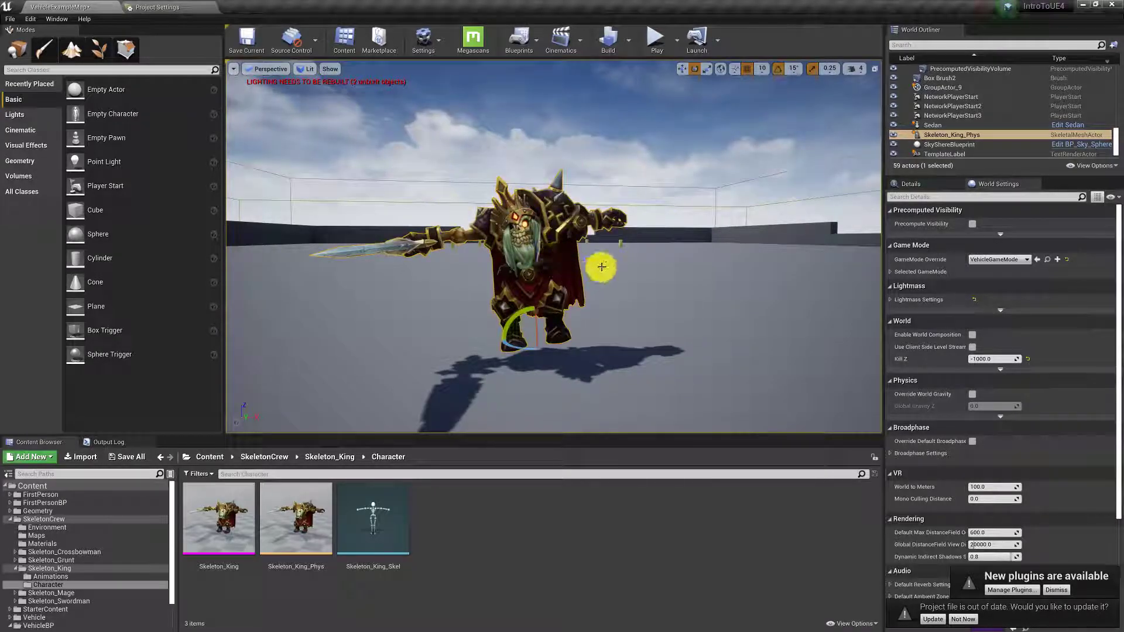
Create a new level from the TimeOfDay template without saving the changes to VehicleExampleMap.
right_drag(607, 272, 587, 281)
drag(574, 284, 786, 353)
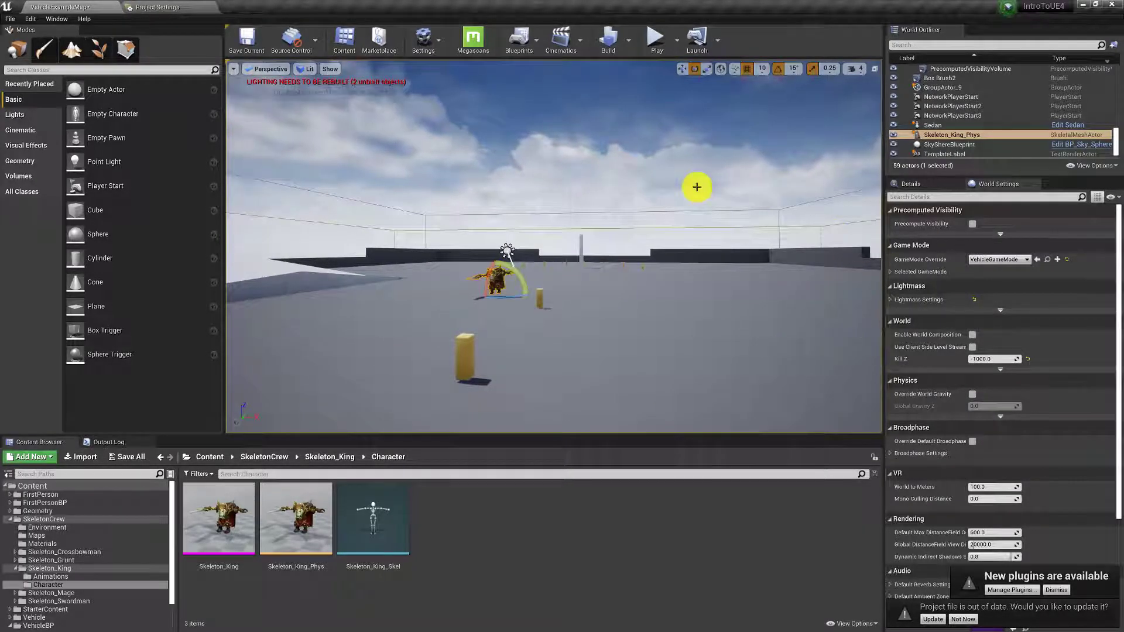
scroll(969, 107, up, 6)
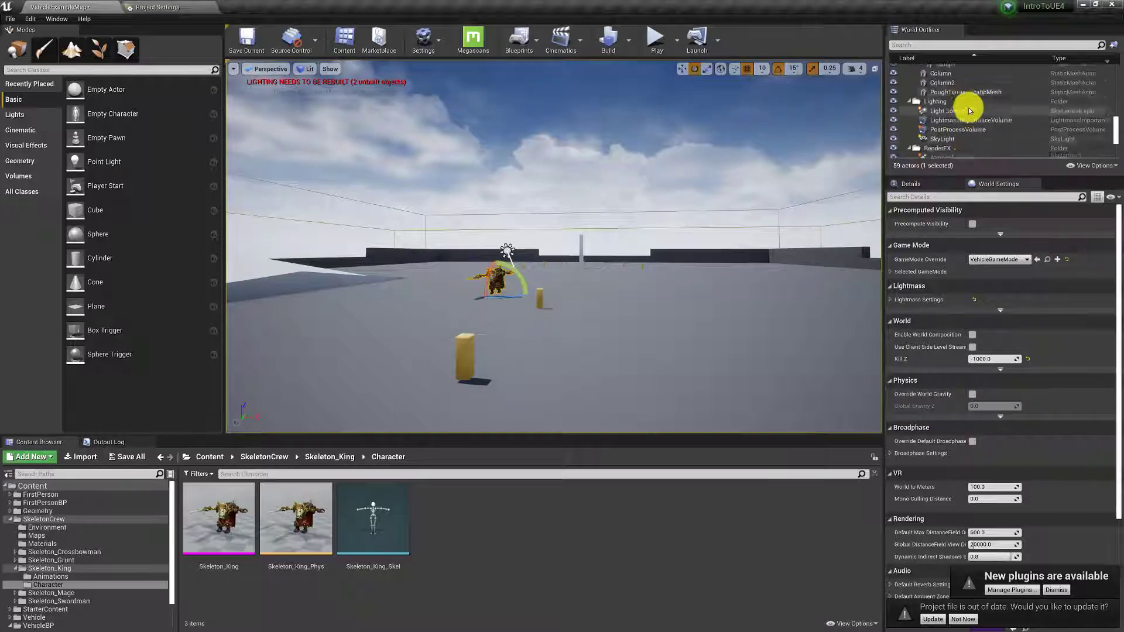
click(9, 19)
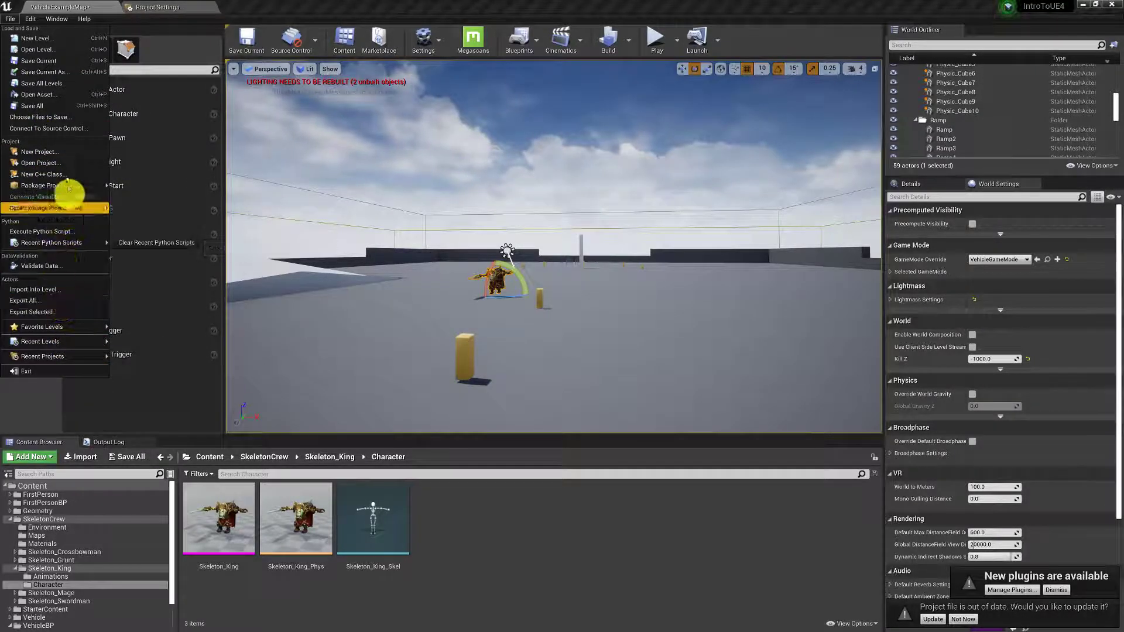
click(26, 38)
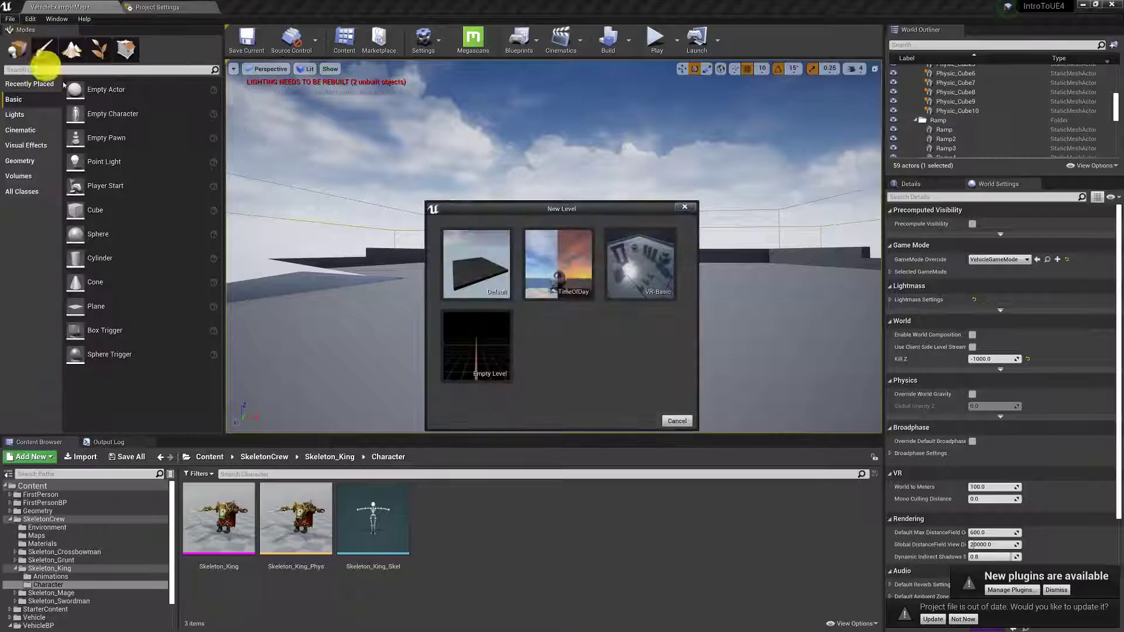
click(556, 275)
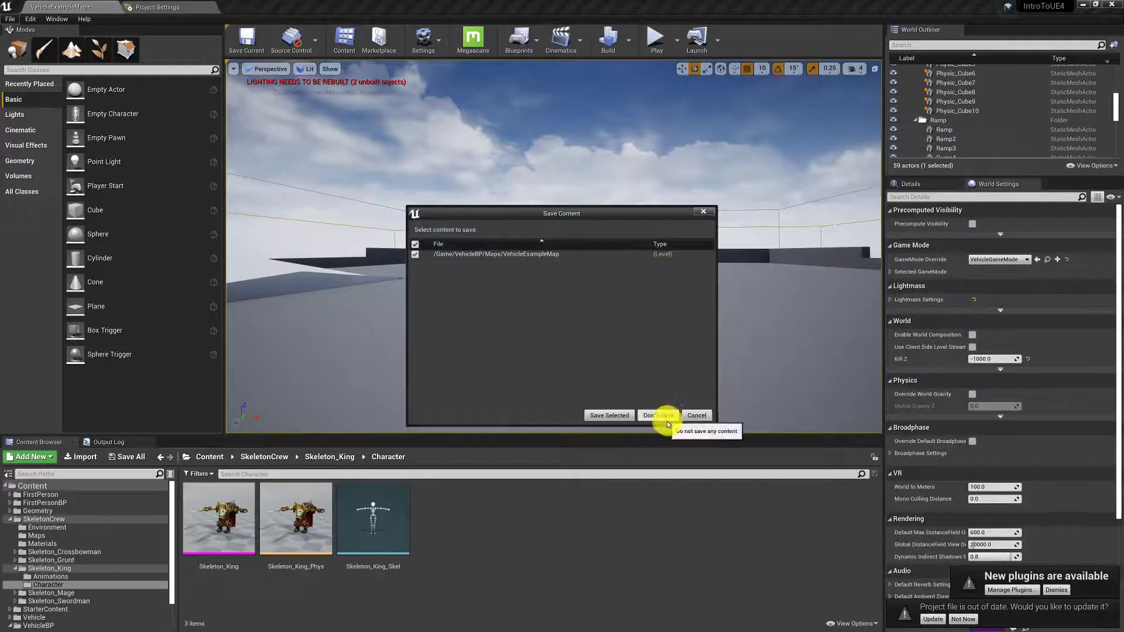
click(658, 416)
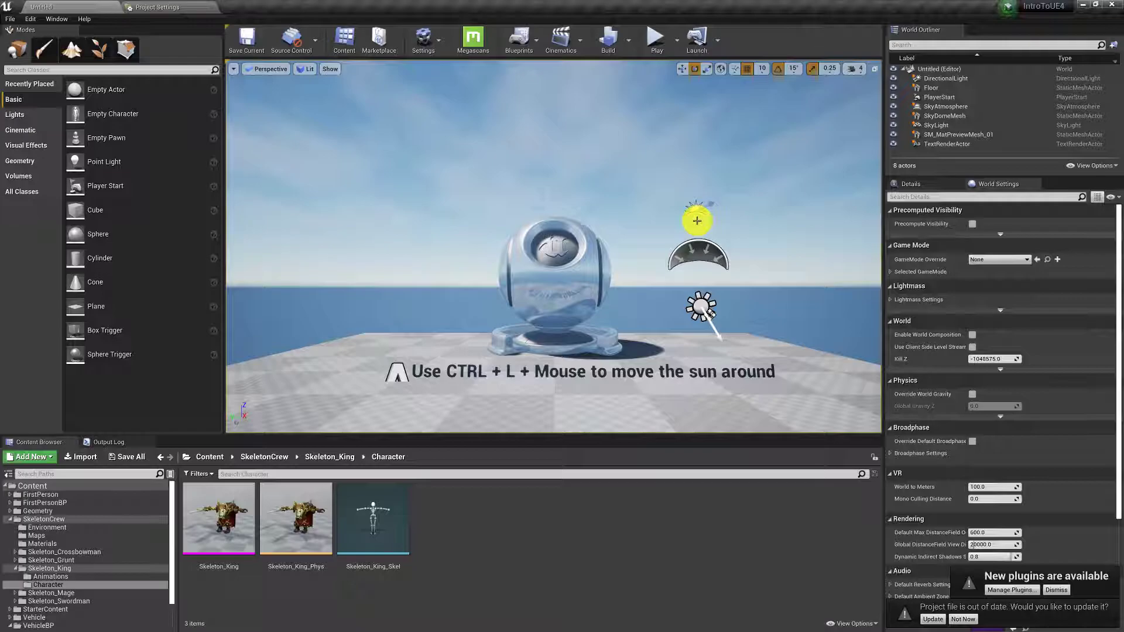
Move the sun interactively to change the time of day, finishing with bright daylight over the floor.
key(ctrl+l)
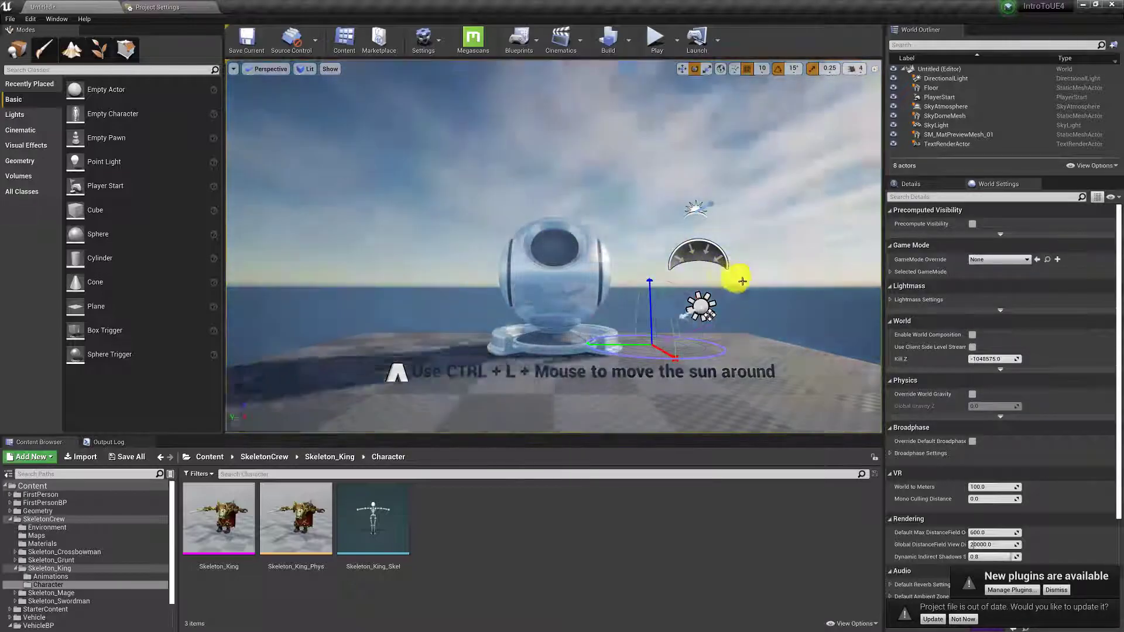
ctrl+drag(745, 284, 649, 248)
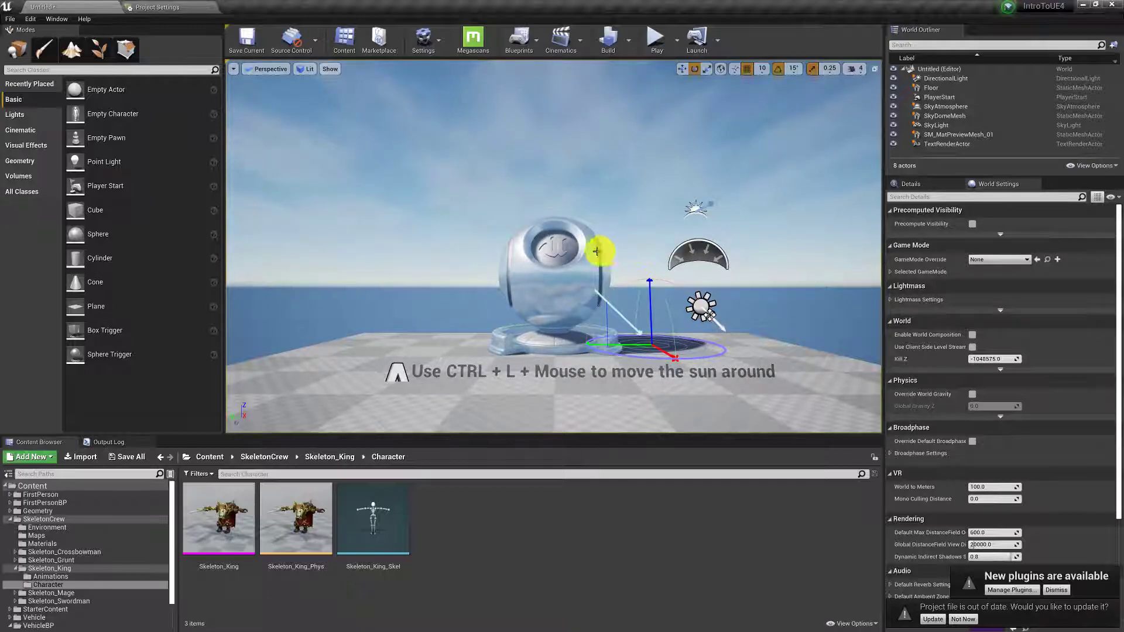
right_drag(597, 251, 585, 301)
scroll(585, 301, down, 6)
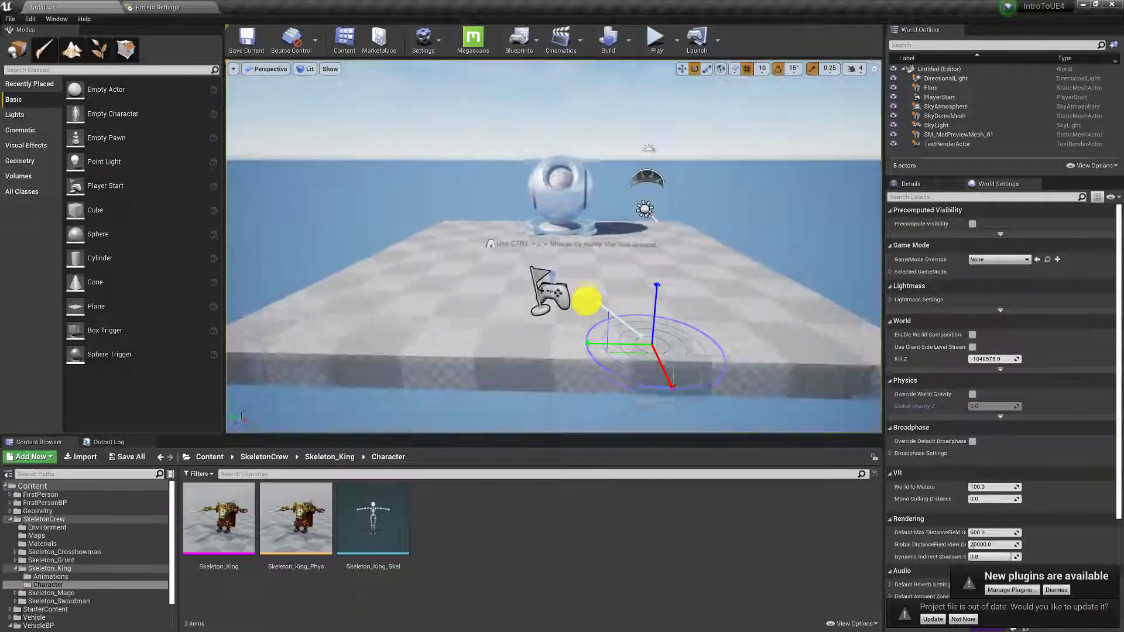
click(929, 185)
right_drag(673, 276, 690, 231)
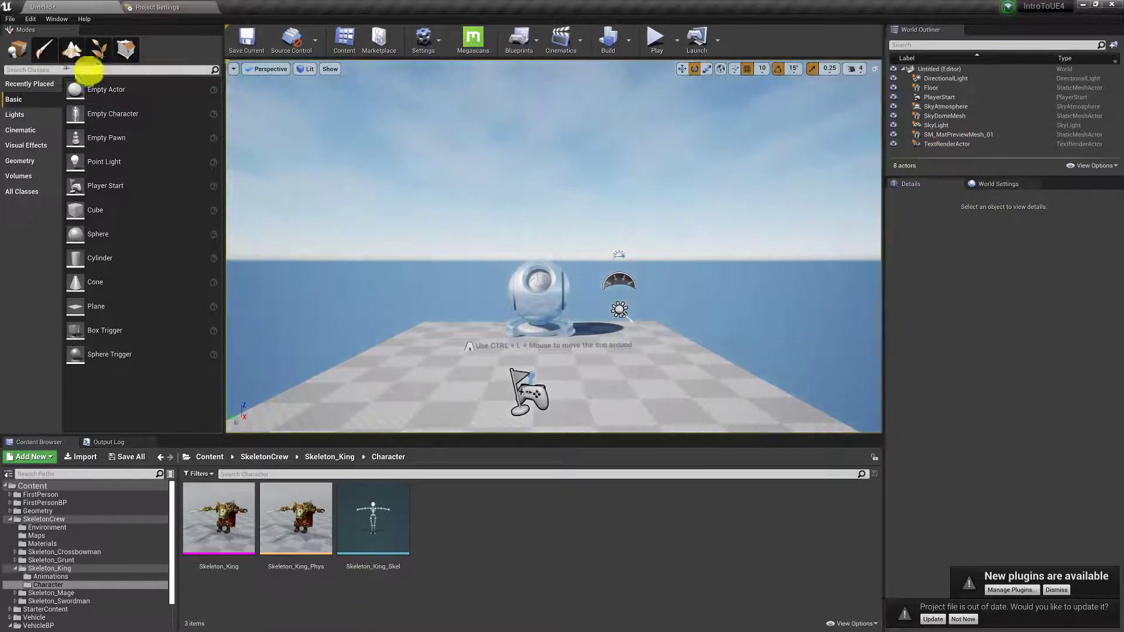
click(11, 18)
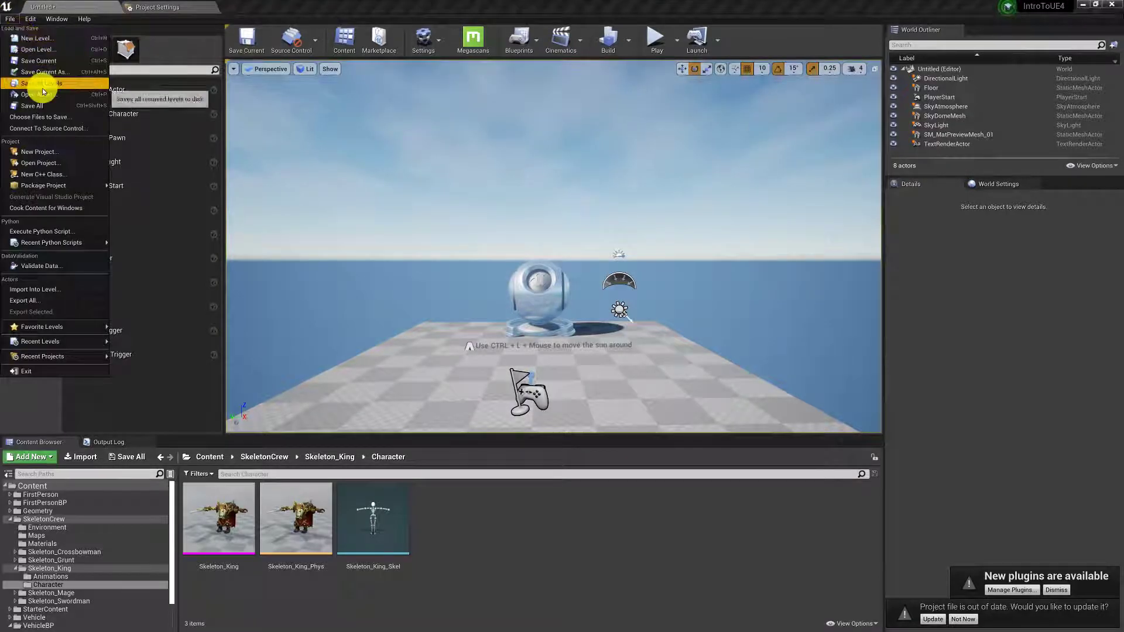
mouse_move(33, 20)
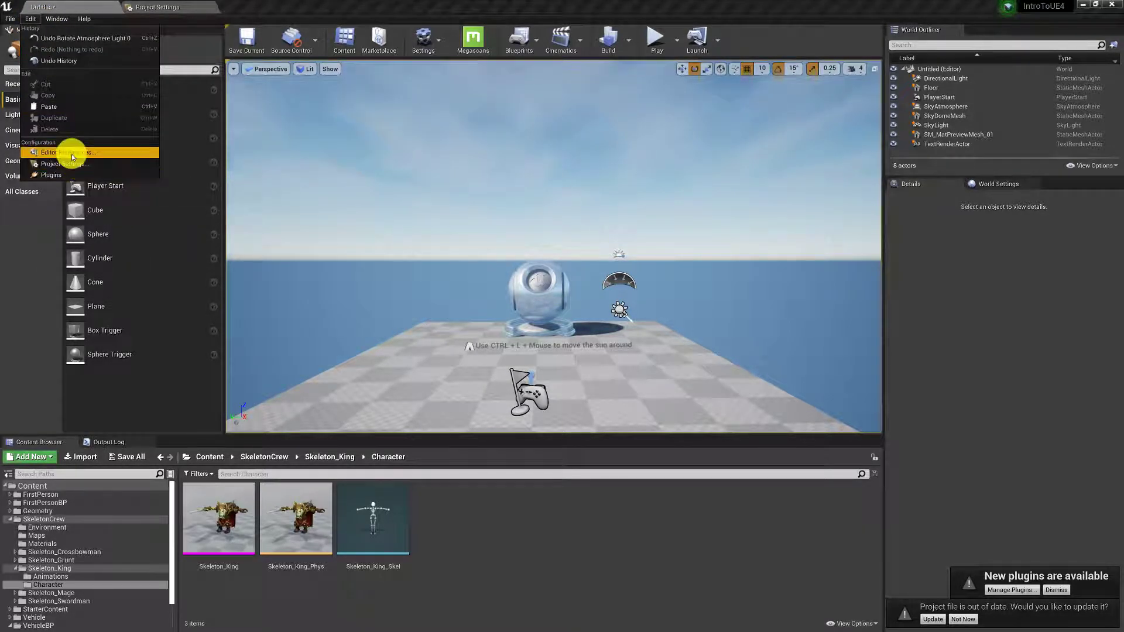
Open the World Settings of the level and look through their sections.
click(436, 39)
click(437, 38)
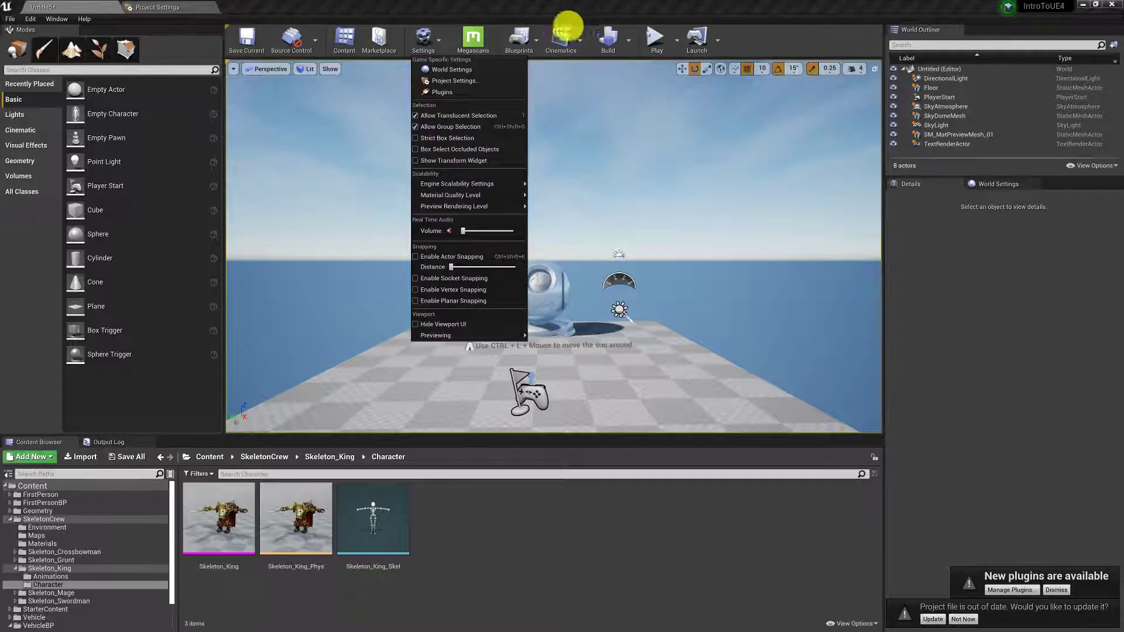
click(450, 71)
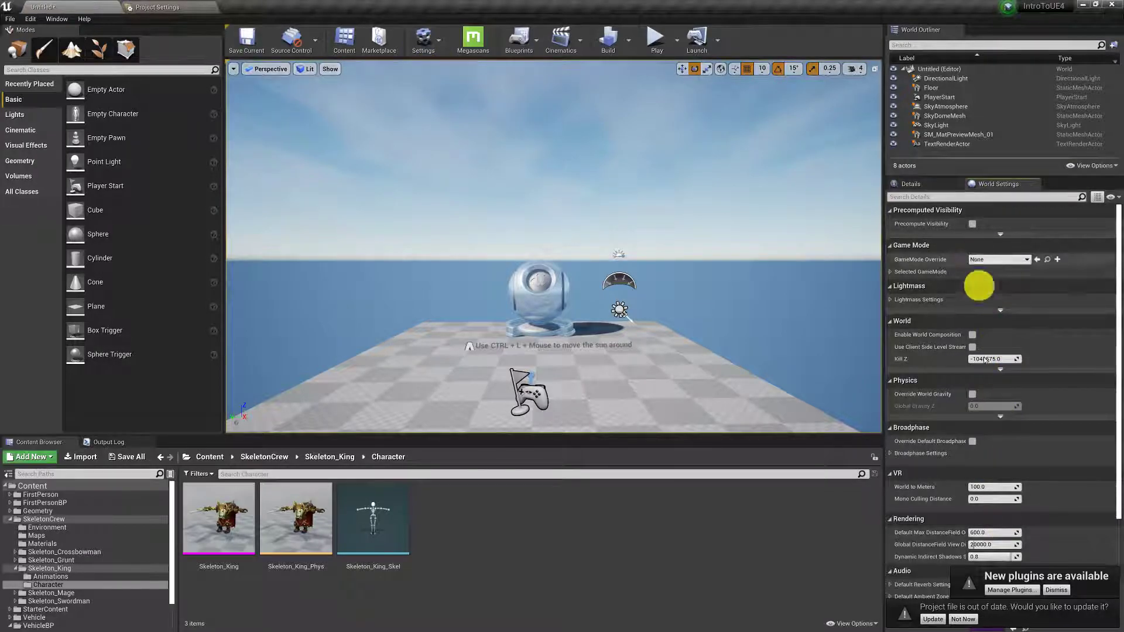
scroll(1017, 295, down, 3)
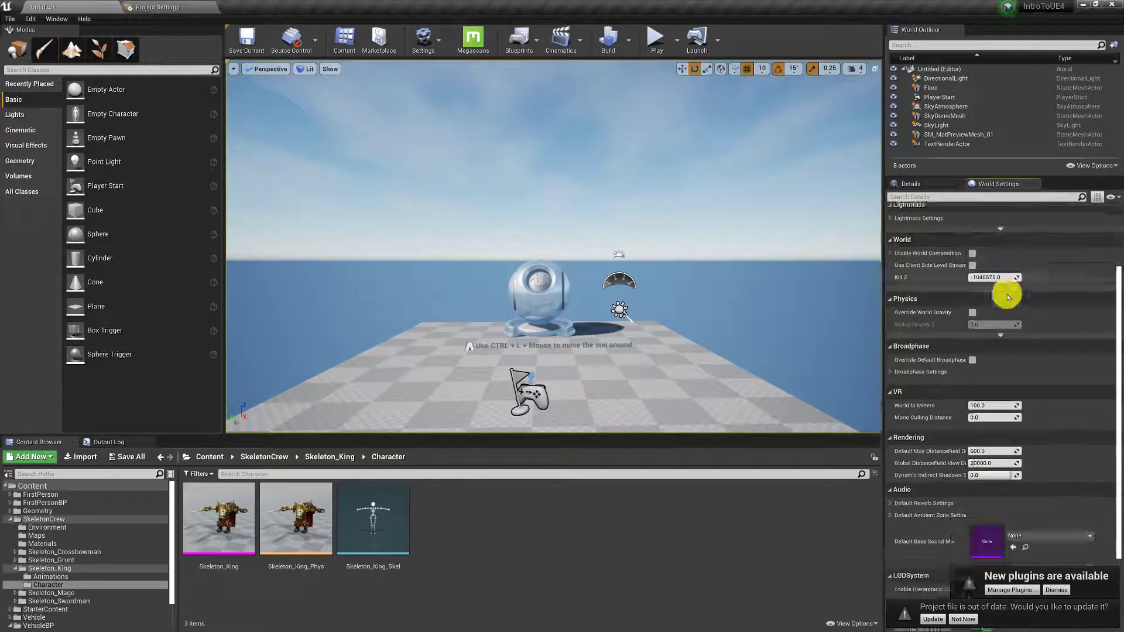
scroll(1007, 297, down, 4)
scroll(973, 417, up, 7)
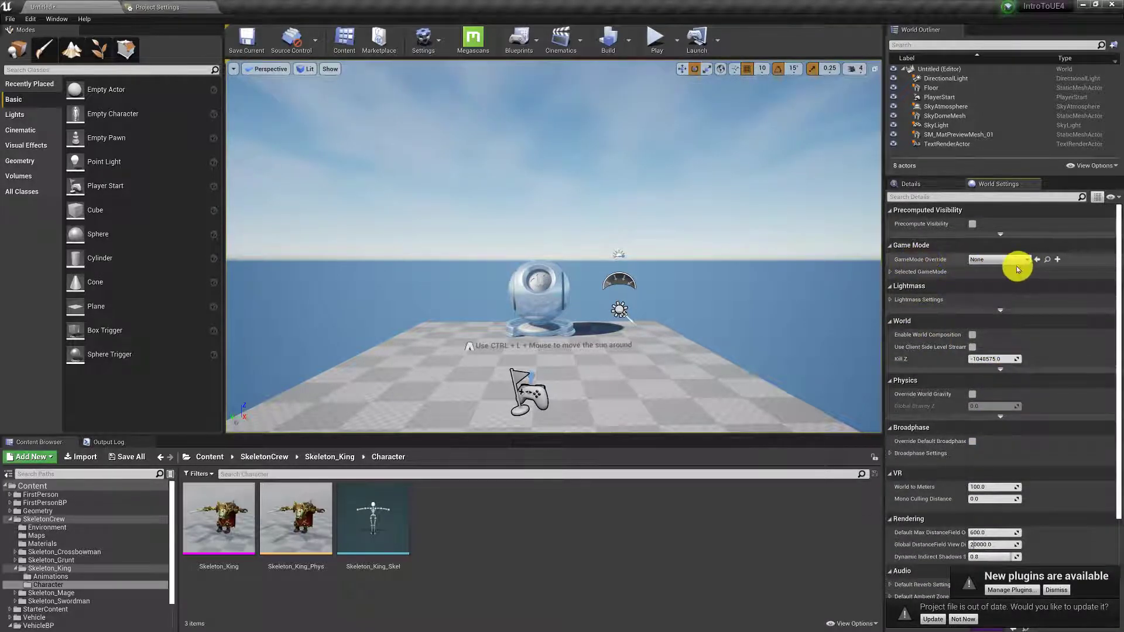
Play the level without a game mode override, walk and fire as the first-person character, and end the play session.
click(1007, 260)
click(703, 318)
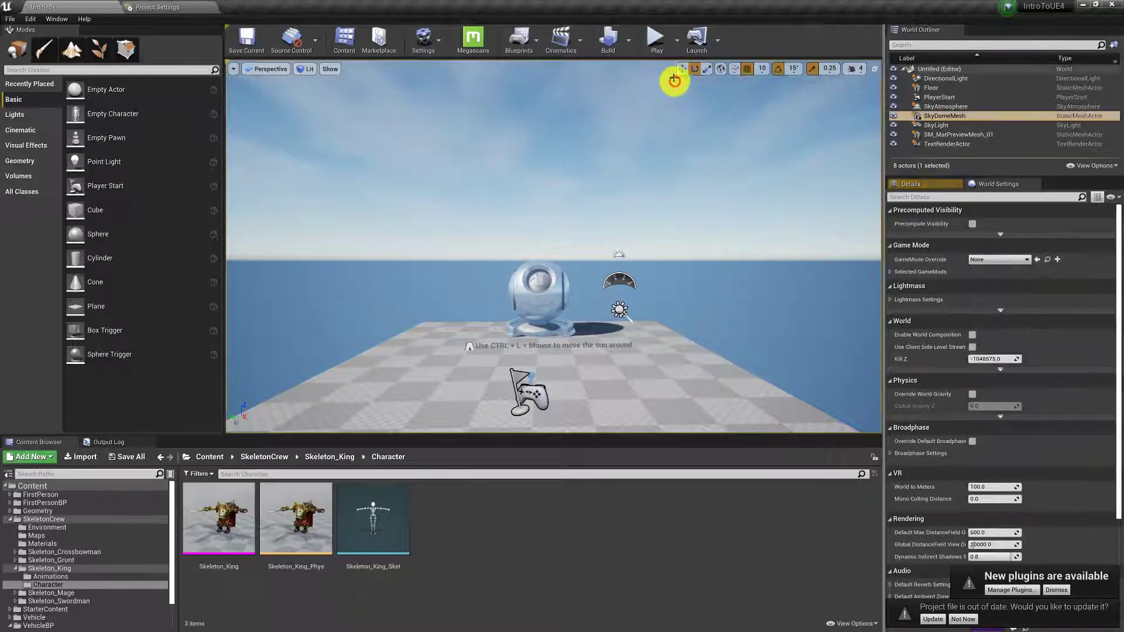
click(657, 40)
click(688, 199)
key(w)
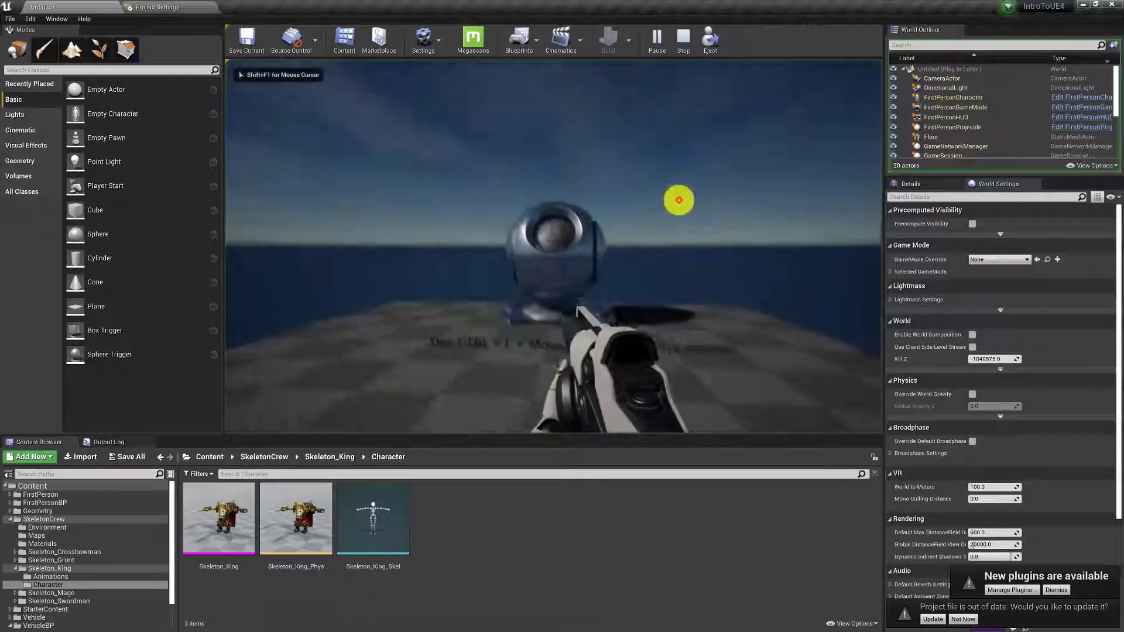
click(677, 198)
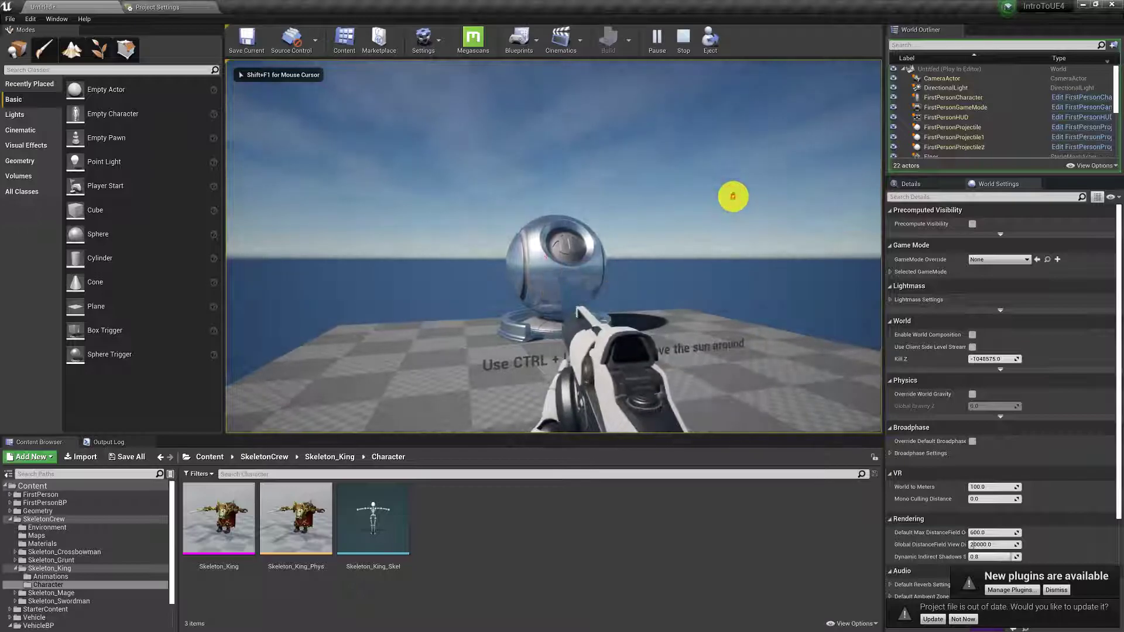
key(Escape)
Set the level's GameMode Override to VehicleGameMode, test it by playing the level, and end the play session.
click(1000, 261)
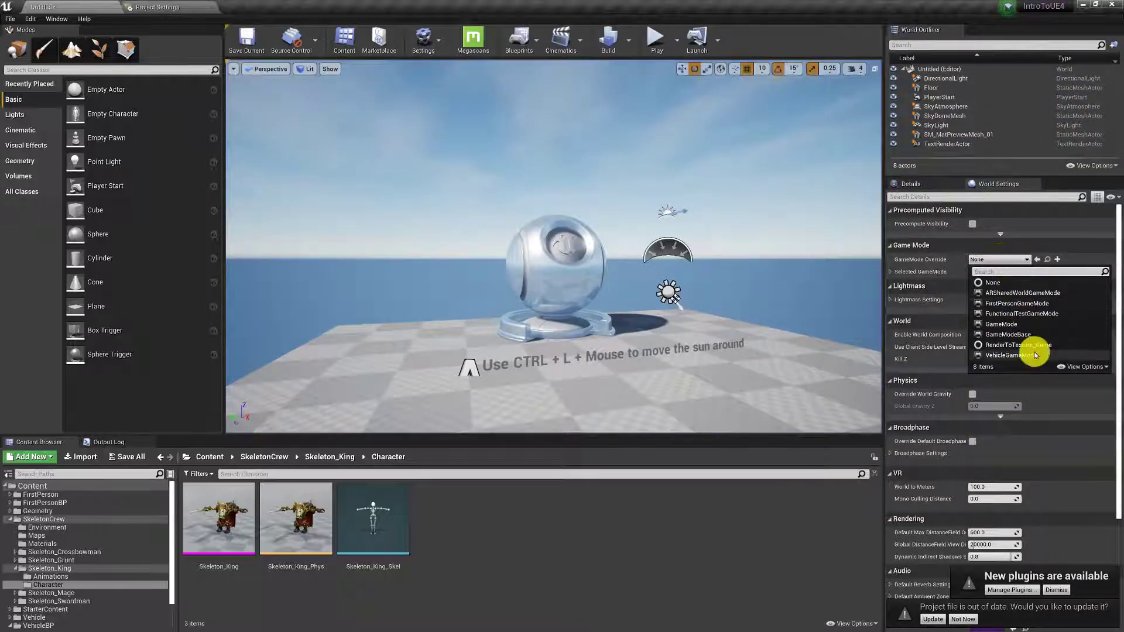
click(1016, 355)
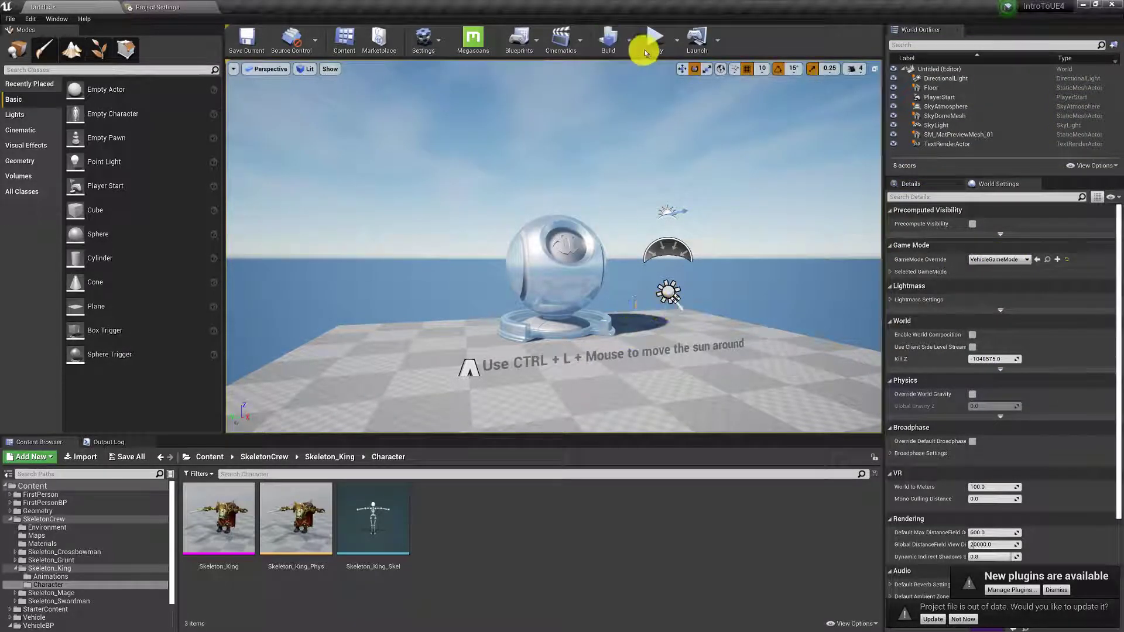
click(653, 46)
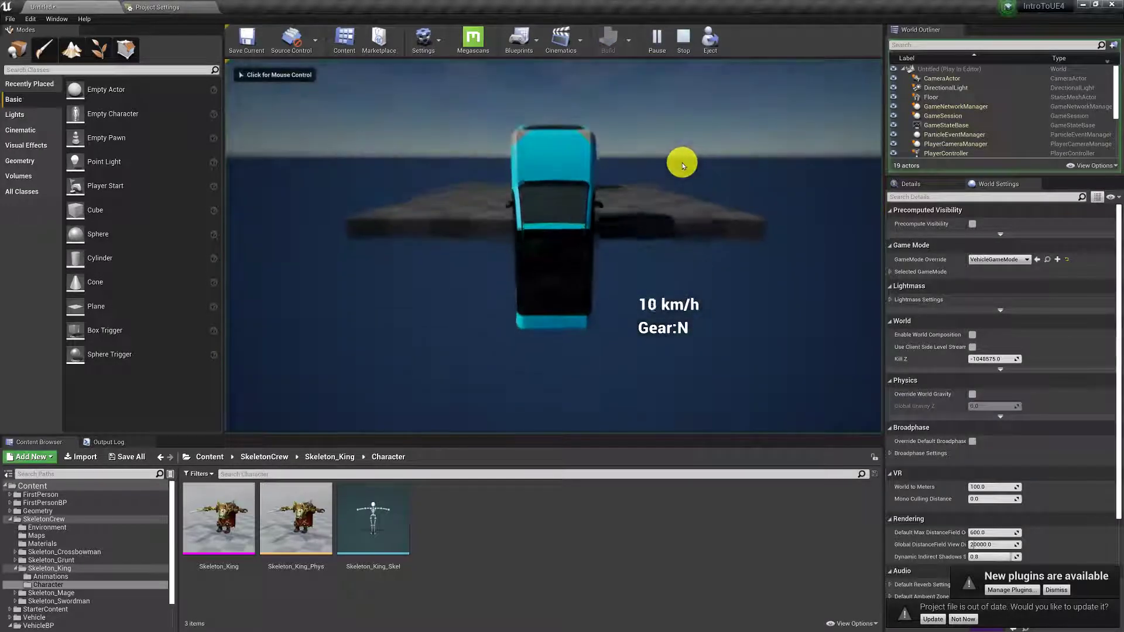
key(Escape)
Compare the World Settings with the Details view, finishing on Details.
mouse_move(648, 229)
right_down()
mouse_move(771, 98)
mouse_move(732, 296)
mouse_move(680, 321)
mouse_move(906, 231)
mouse_move(652, 238)
right_up()
click(934, 183)
click(986, 187)
click(929, 183)
click(983, 186)
click(929, 181)
click(989, 183)
click(931, 181)
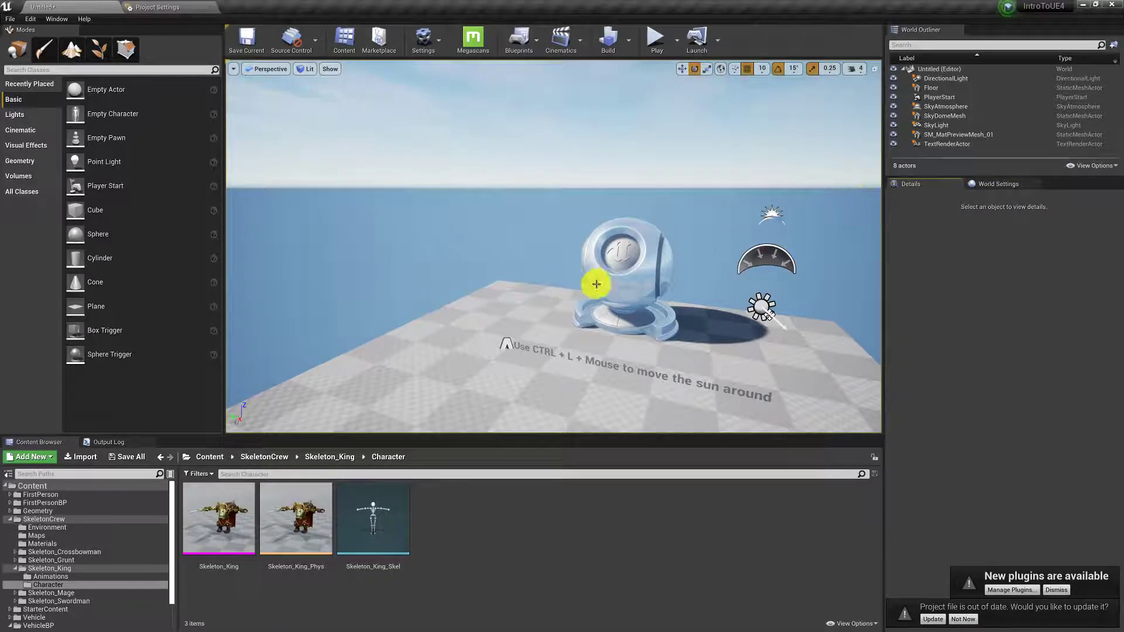
Select the floor and the material preview mesh in the scene and examine the mesh's properties down to the Actor section.
click(664, 286)
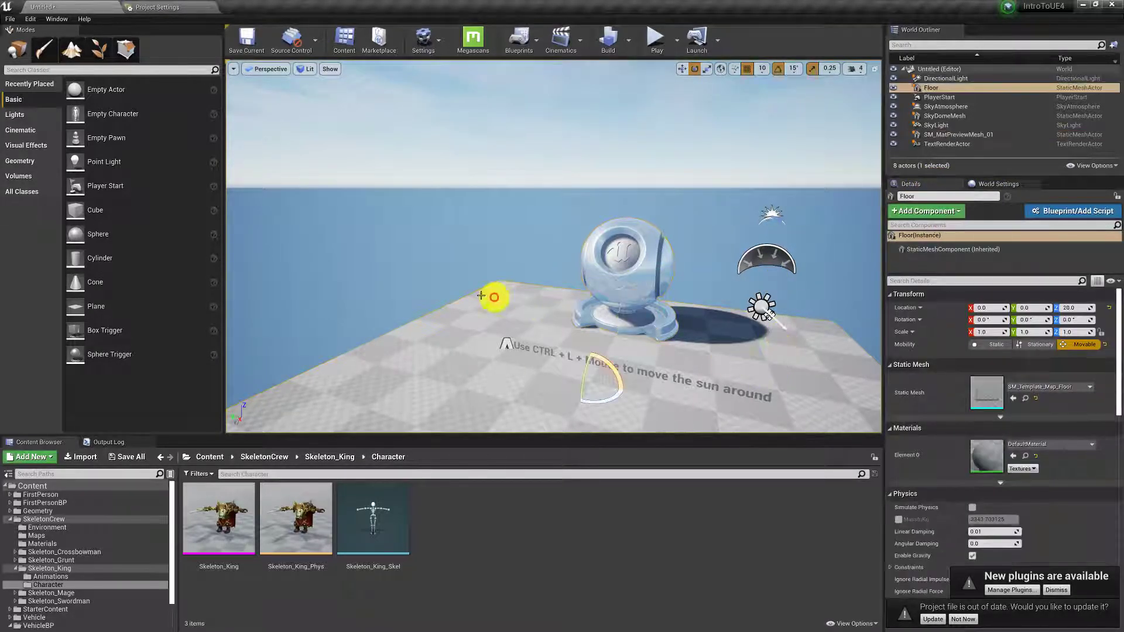
click(757, 258)
click(649, 260)
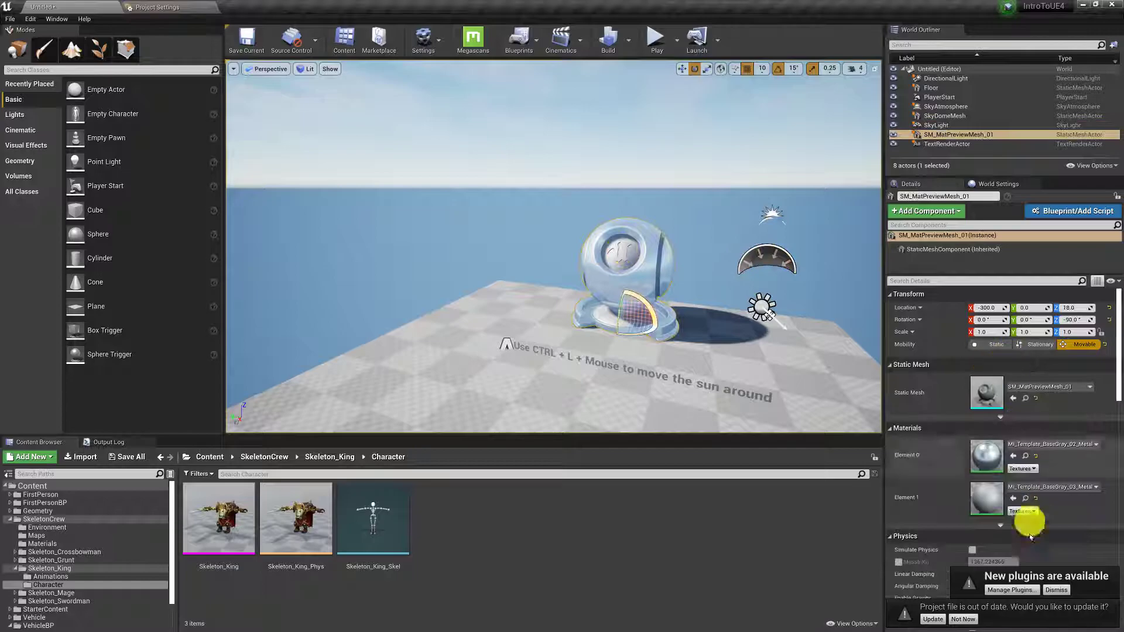
scroll(986, 393, down, 5)
scroll(985, 398, down, 5)
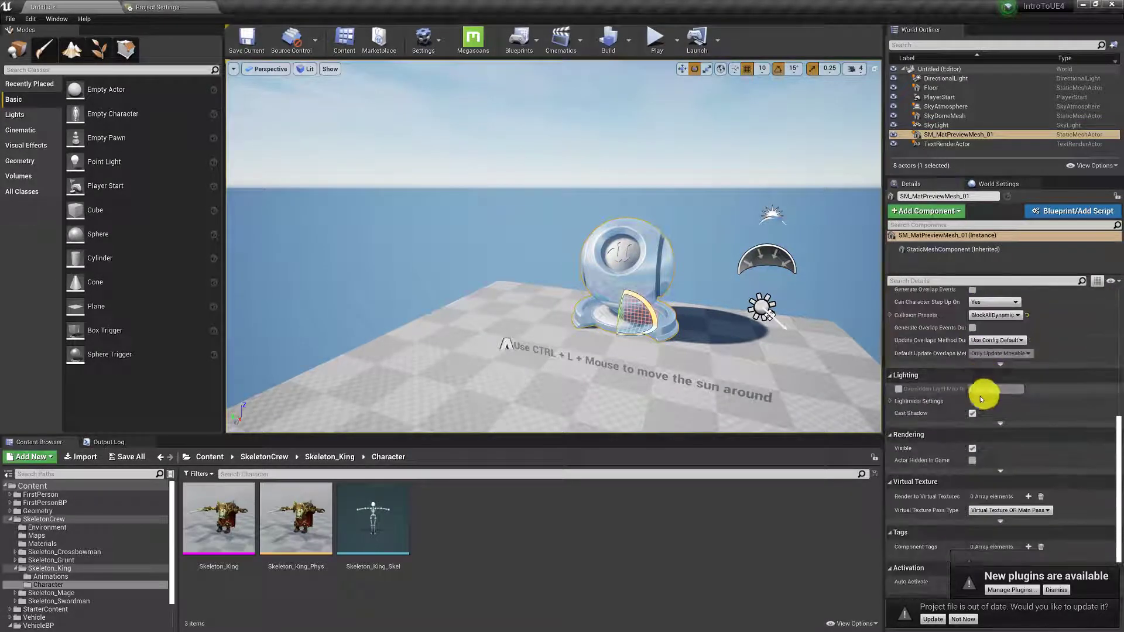
scroll(988, 390, down, 5)
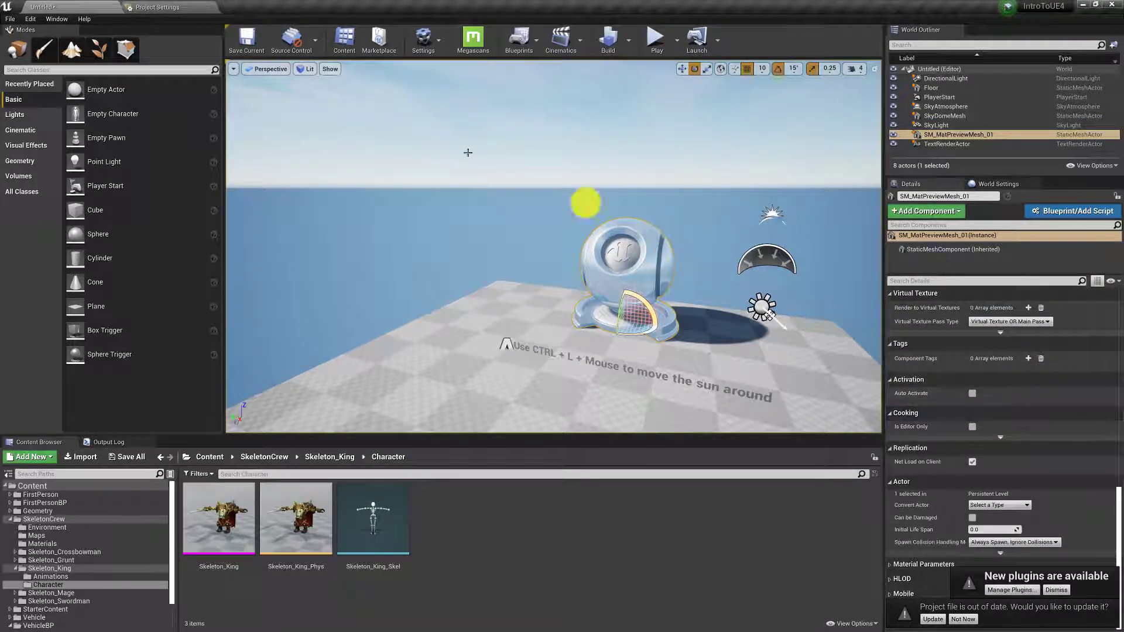
View the Maps & Modes section of the Project Settings and the levels available as Editor Startup Map, without changing it.
click(426, 38)
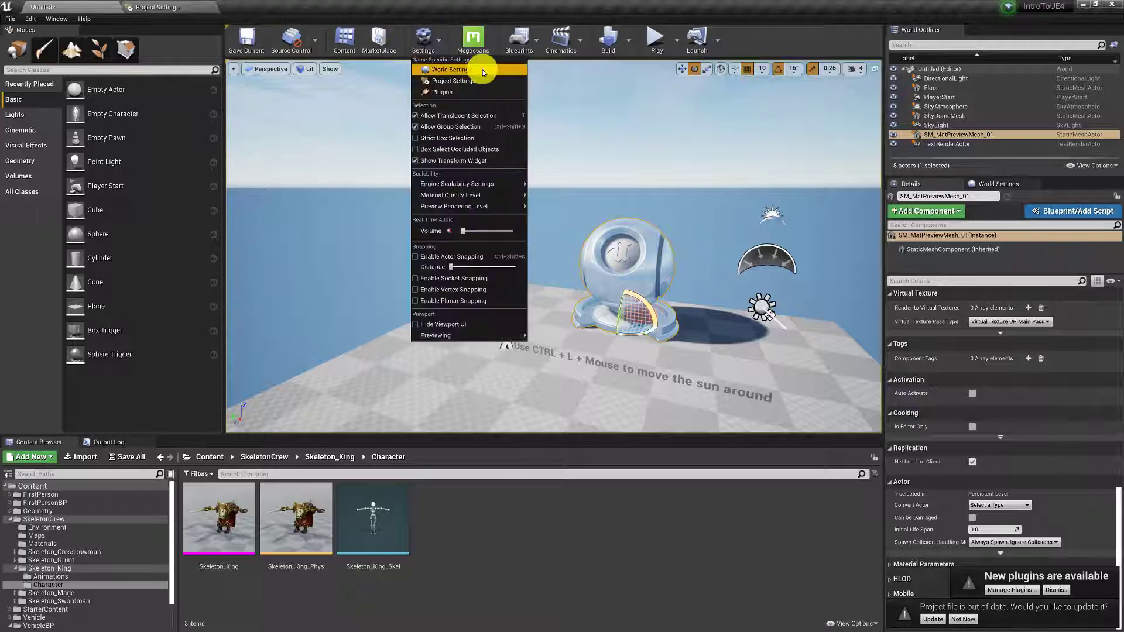
click(453, 80)
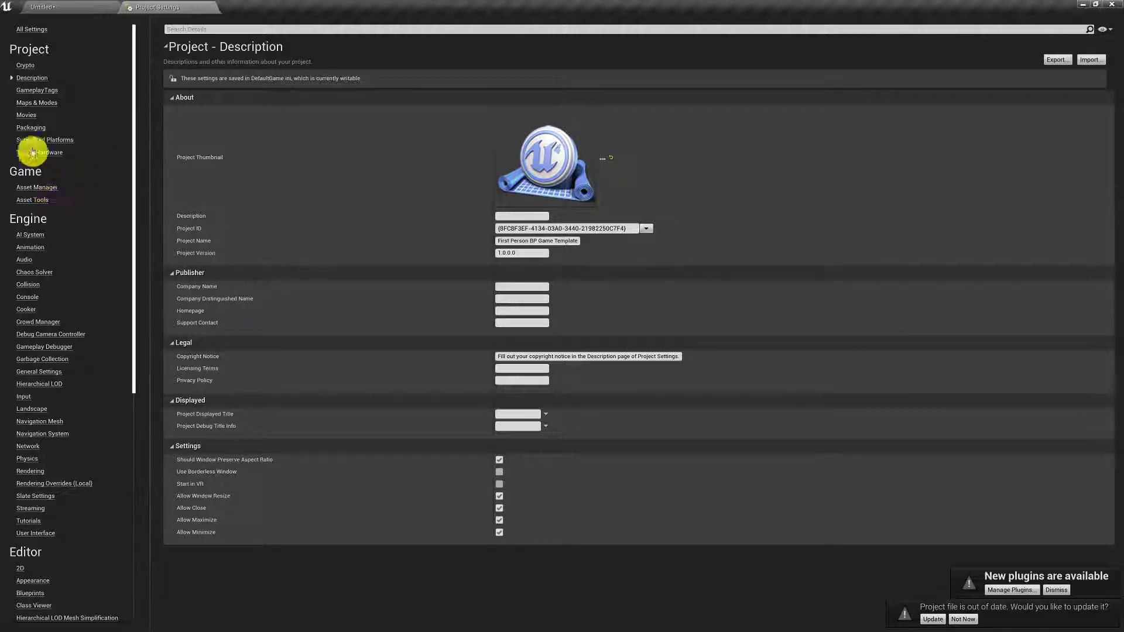
click(35, 103)
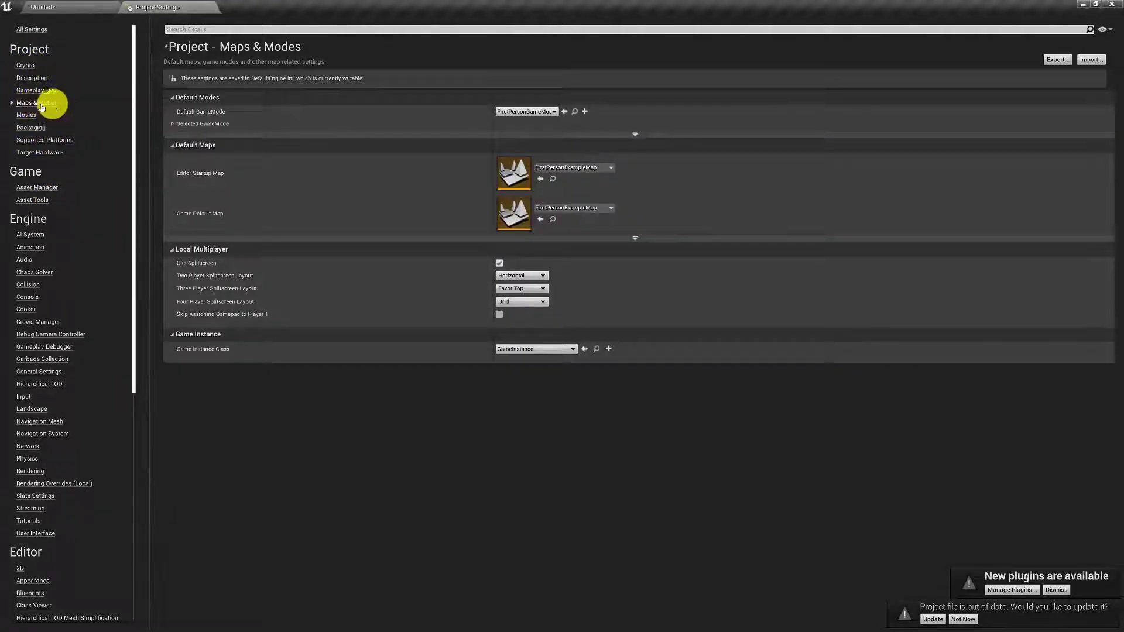
click(562, 168)
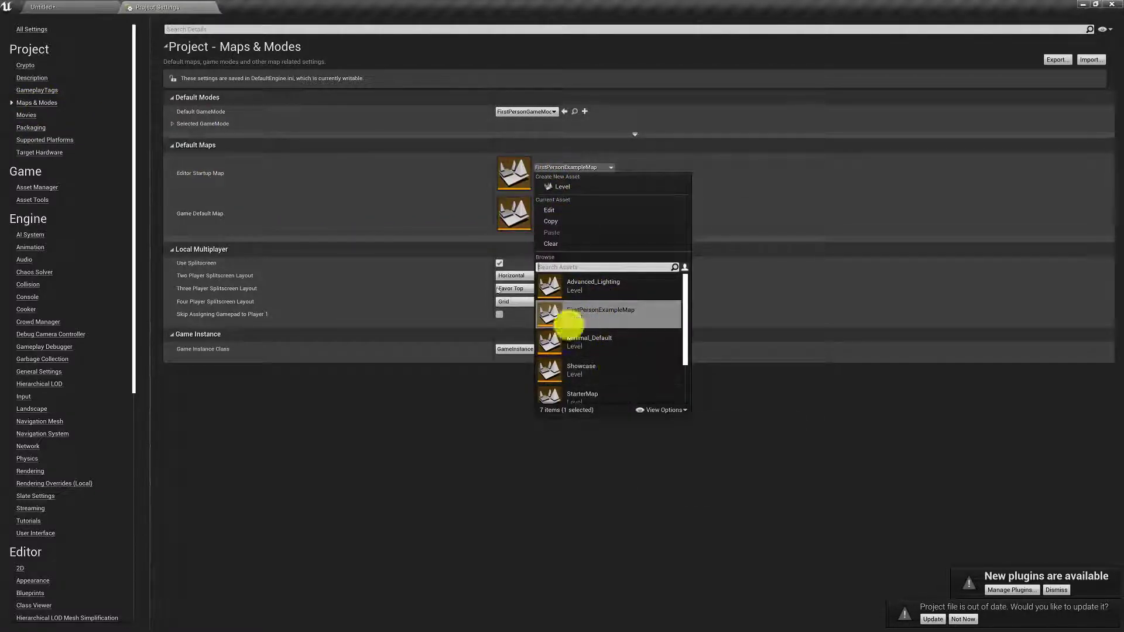
click(380, 236)
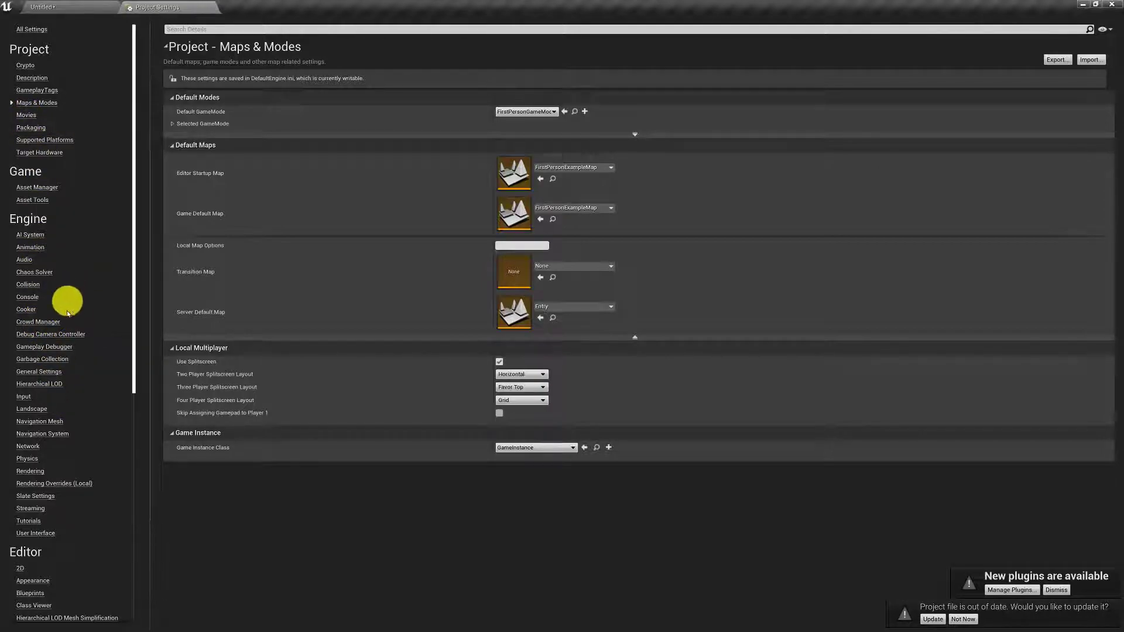
Examine the engine's Input settings, looking into the Fire action mapping and the LookRight axis mapping.
click(23, 398)
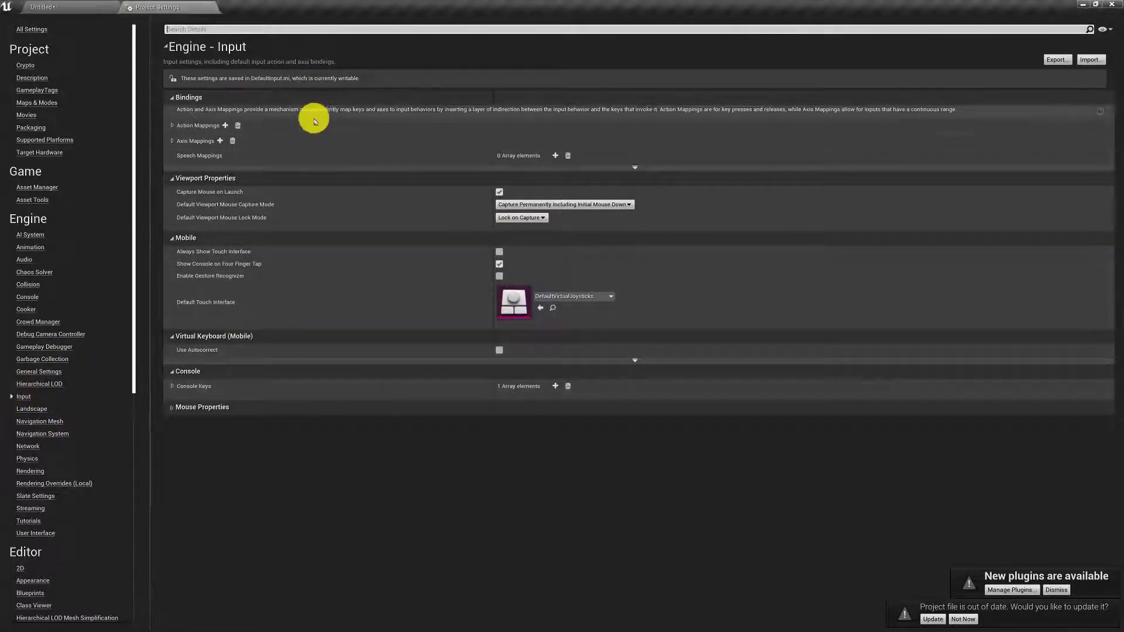
click(173, 125)
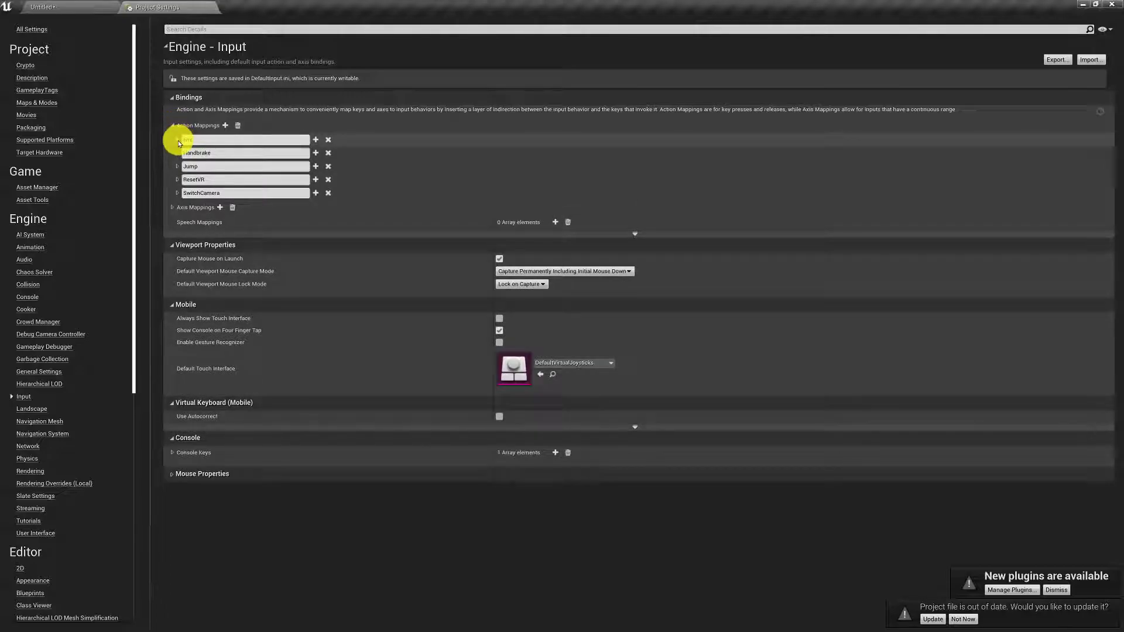
click(177, 141)
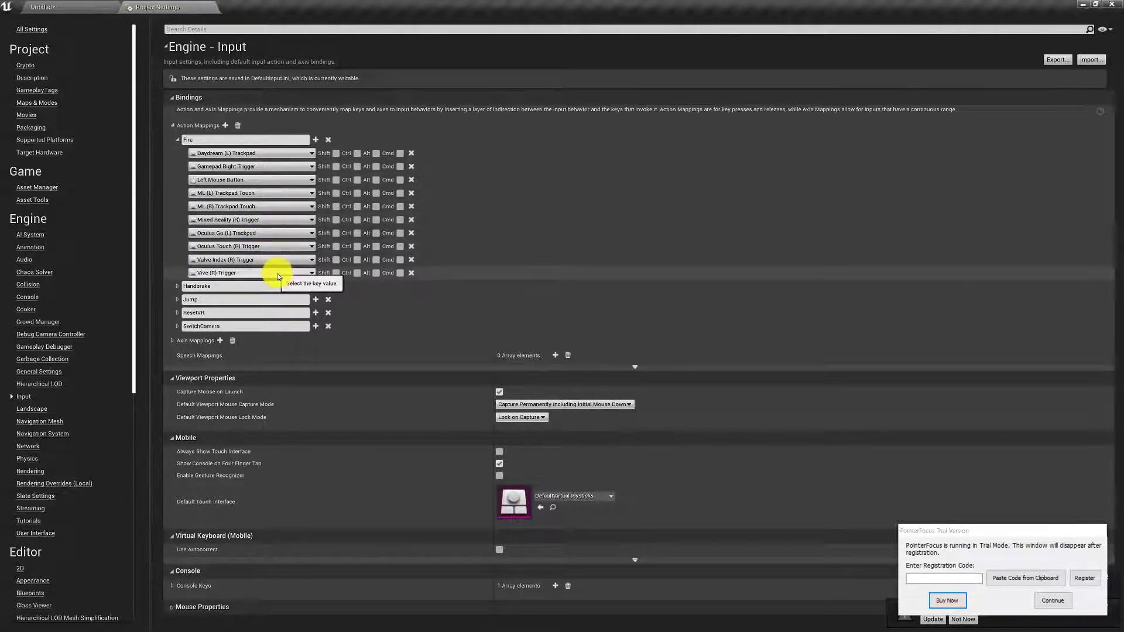
click(178, 140)
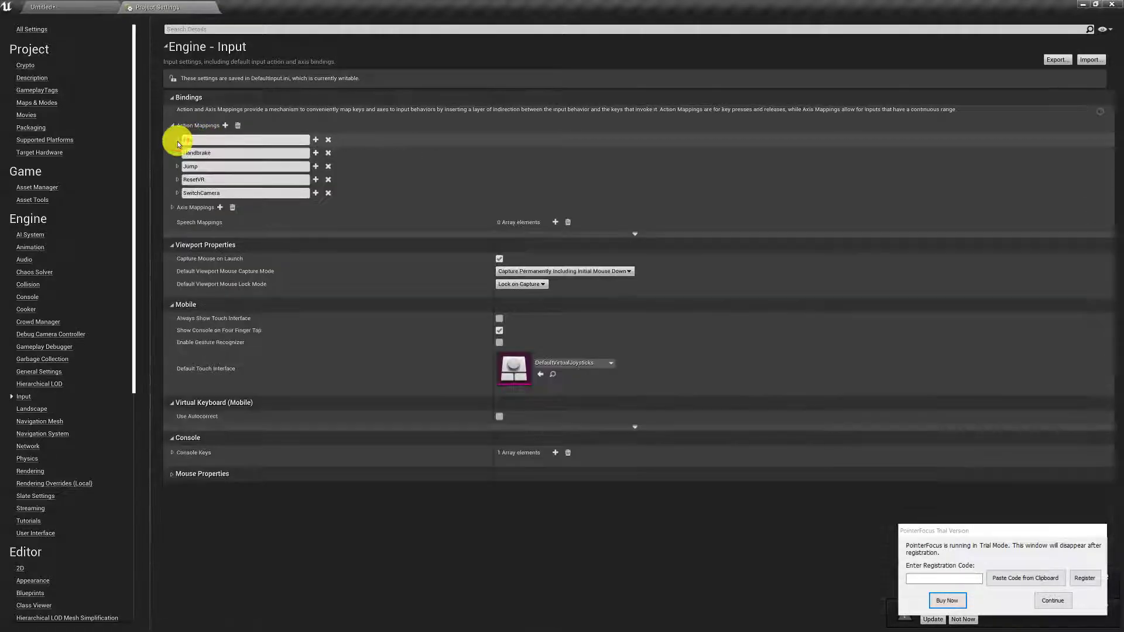
click(173, 208)
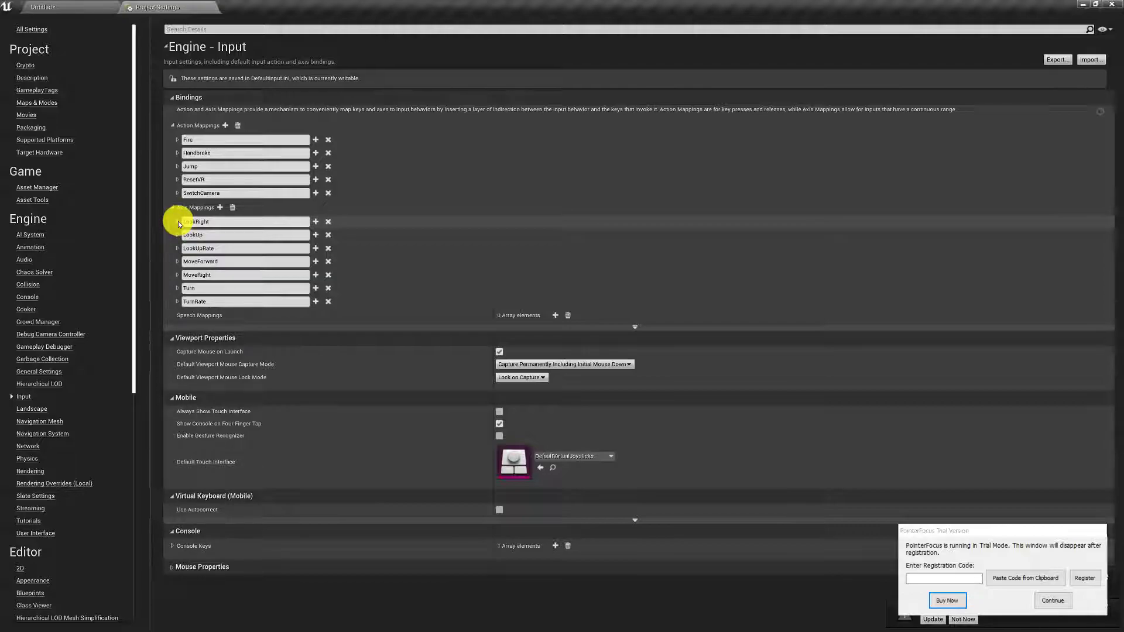
click(178, 221)
click(178, 221)
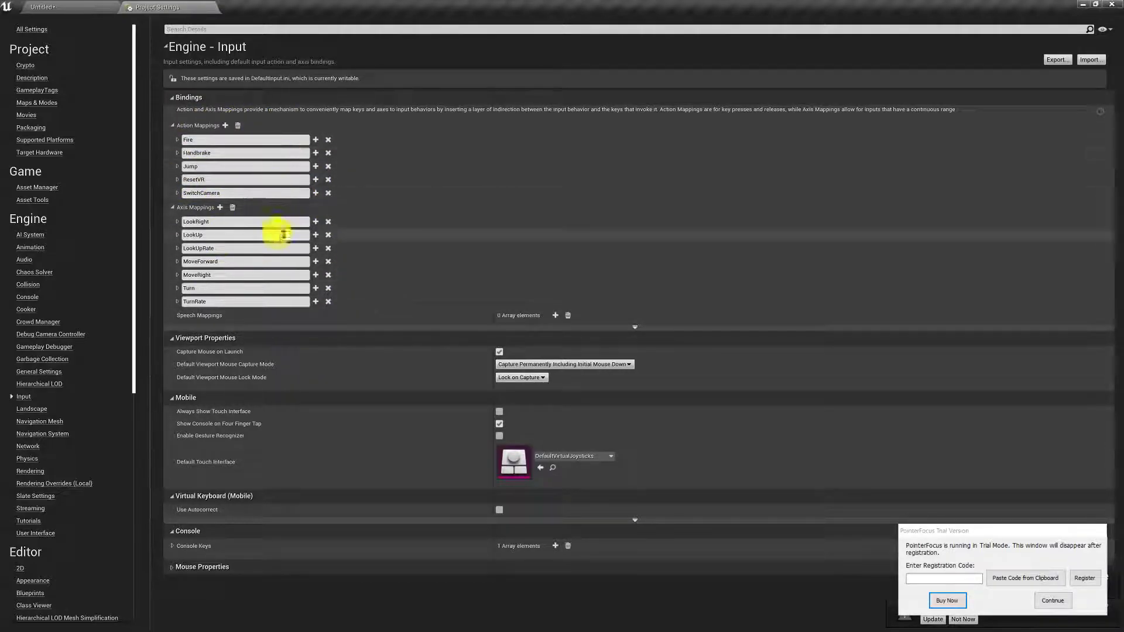
Save the current level as NewMap in the Content folder and dismiss the PointerFocus trial window.
click(70, 7)
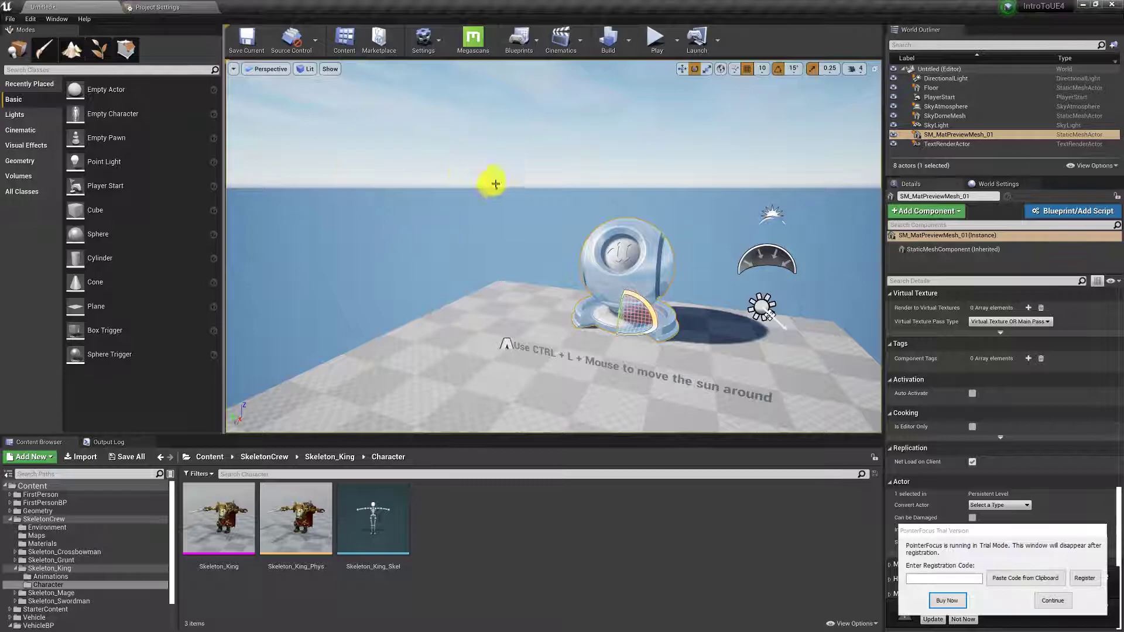
click(246, 41)
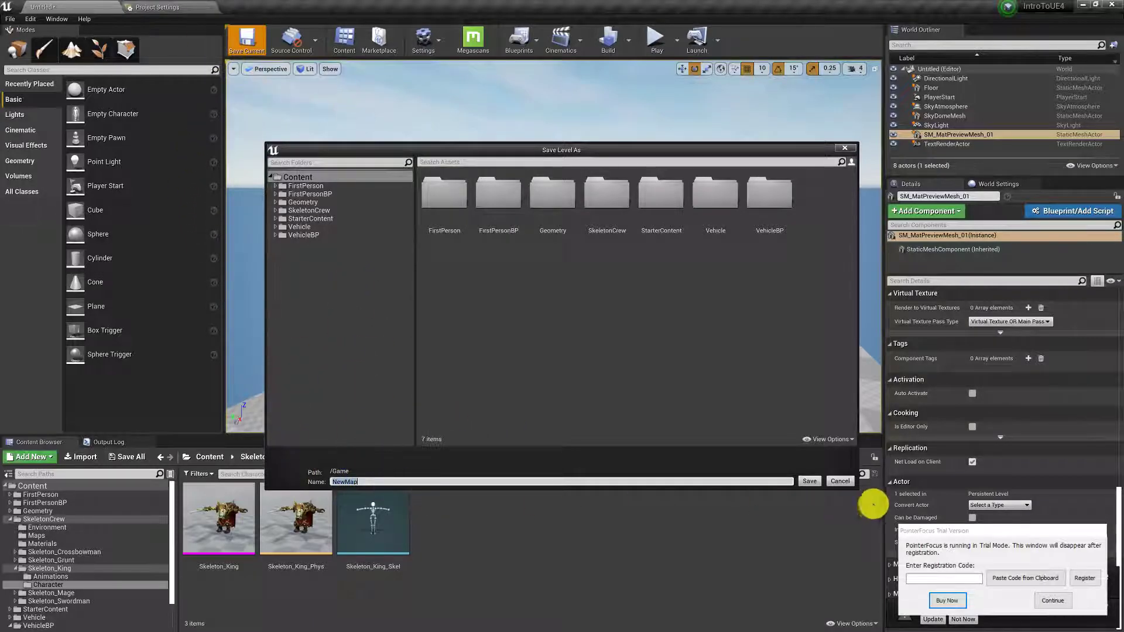
click(808, 483)
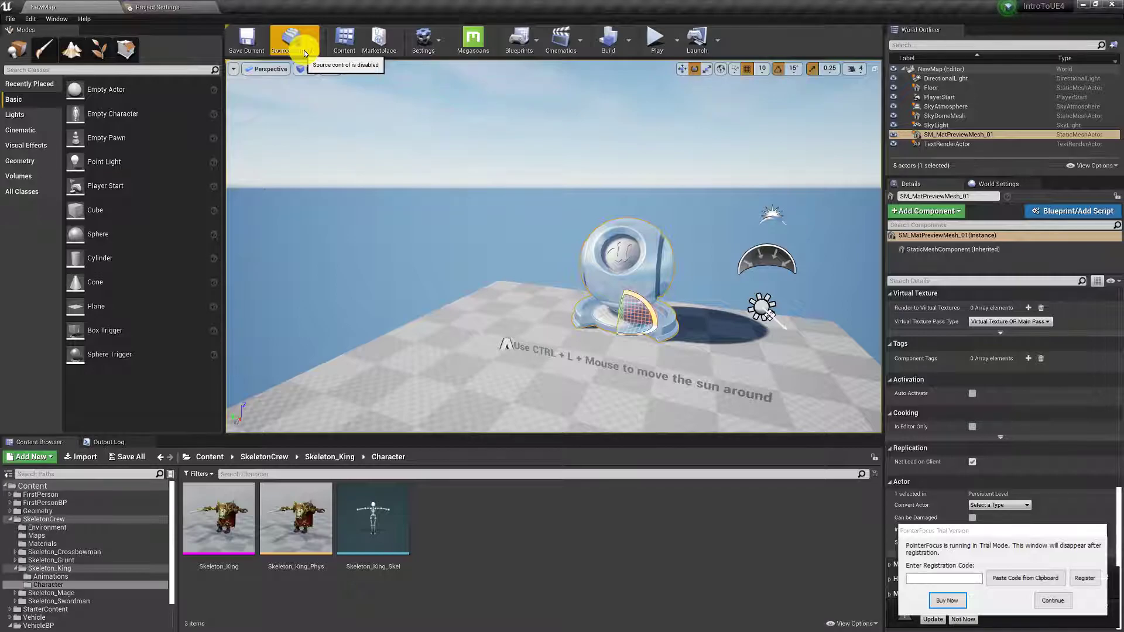
click(1052, 602)
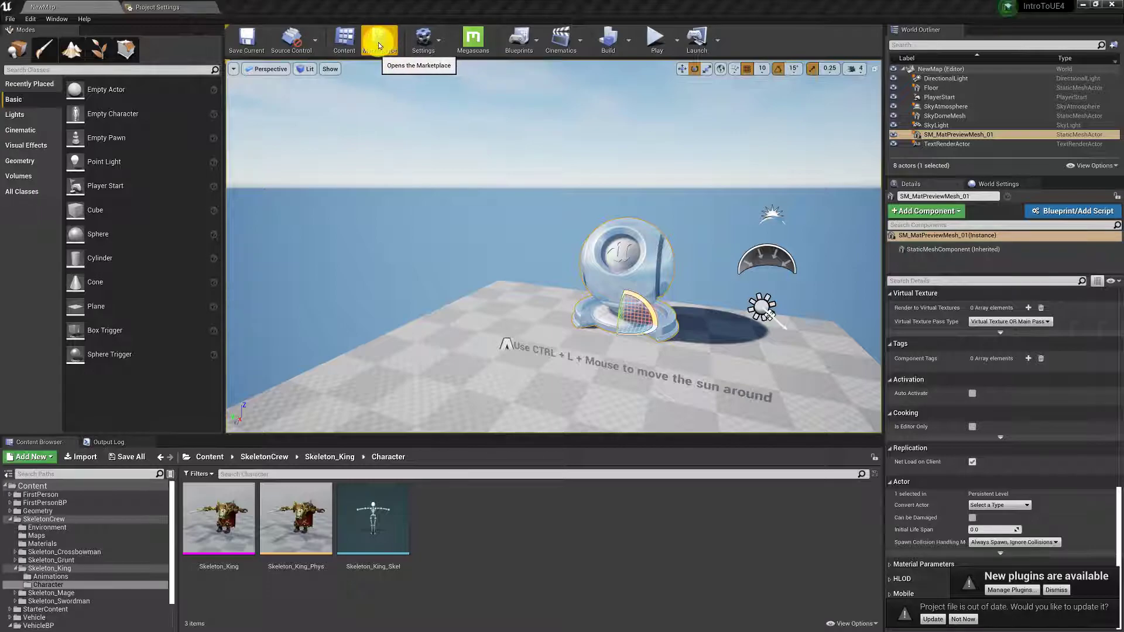
View the Megascans settings and close them without changes.
click(469, 40)
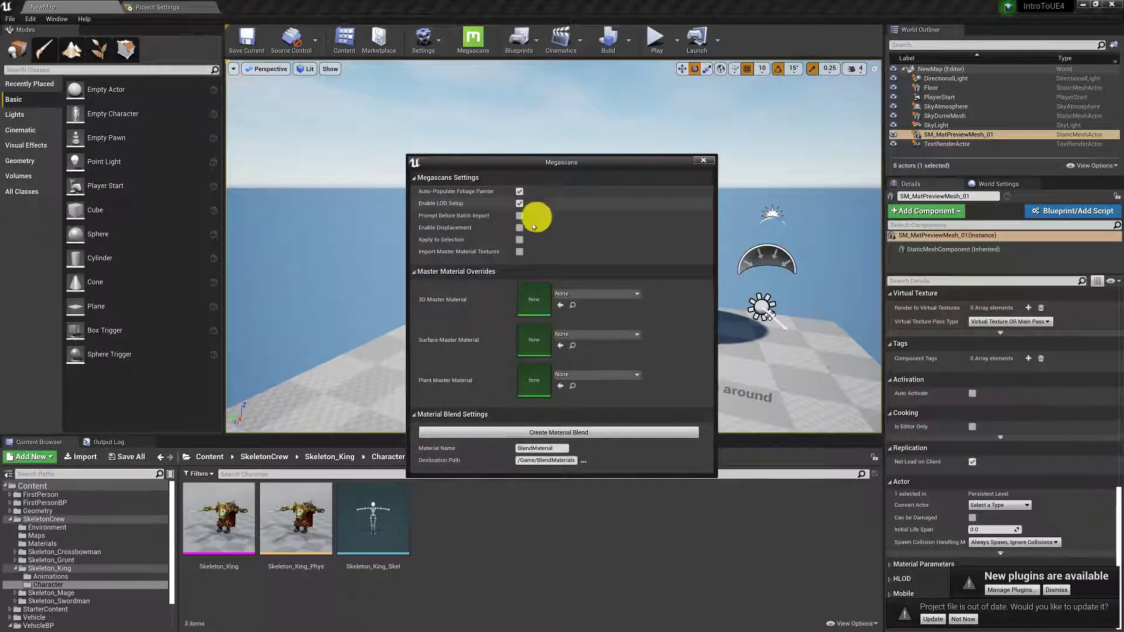
click(703, 163)
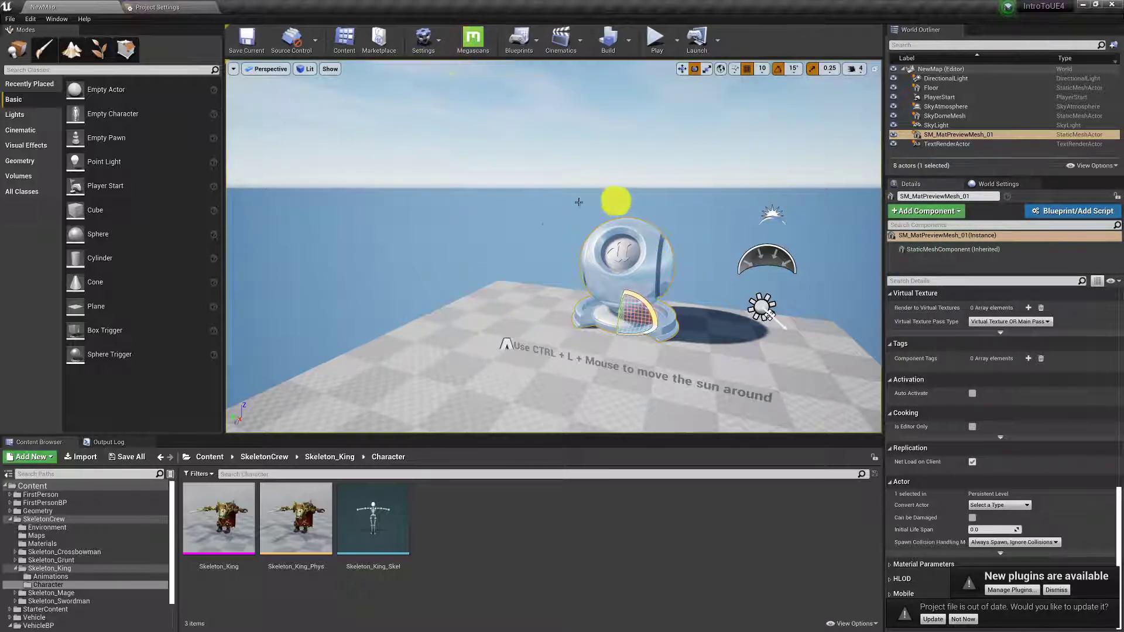
Open the FirstPersonCharacter Blueprint from the existing Blueprint classes, examine its movement input nodes in the Event Graph, and close it.
click(530, 44)
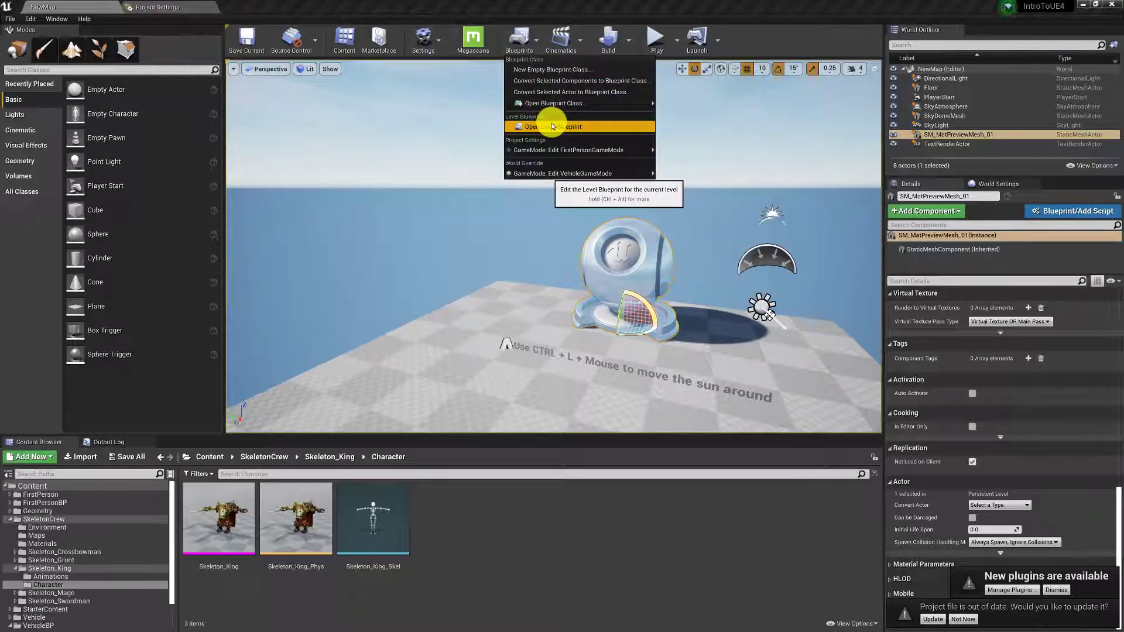
mouse_move(552, 103)
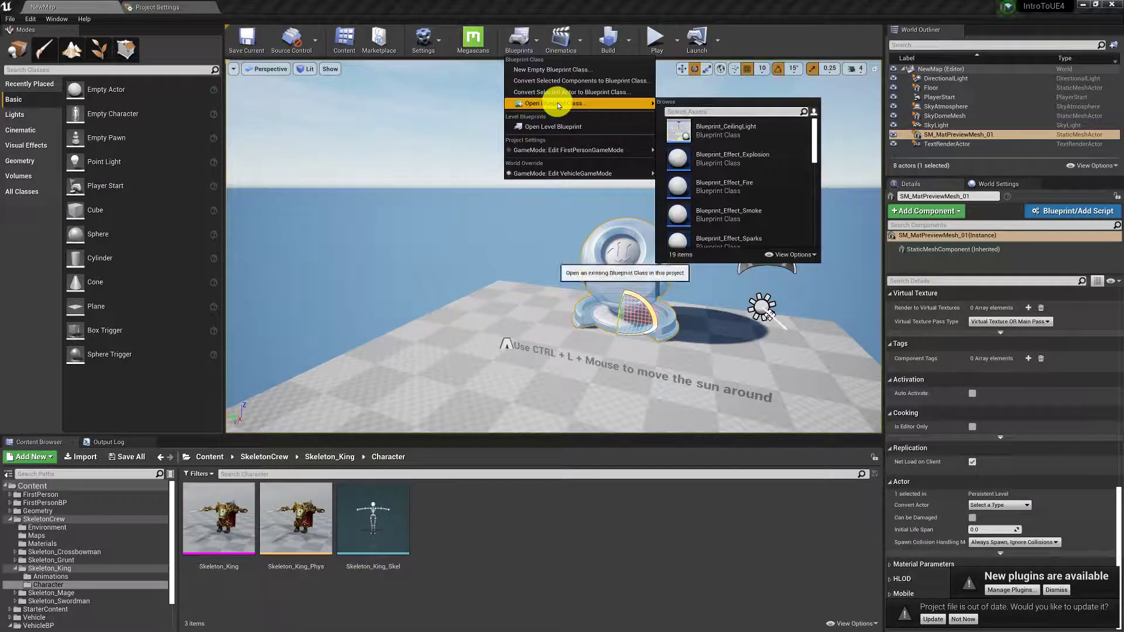
scroll(738, 176, down, 5)
scroll(732, 191, up, 1)
click(736, 166)
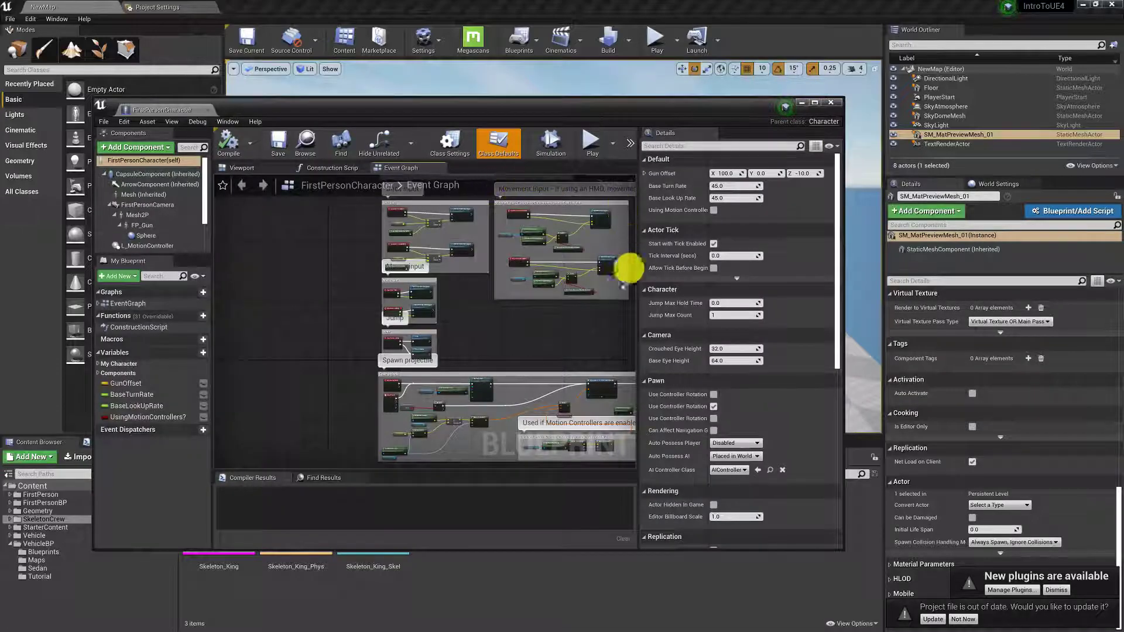
click(818, 103)
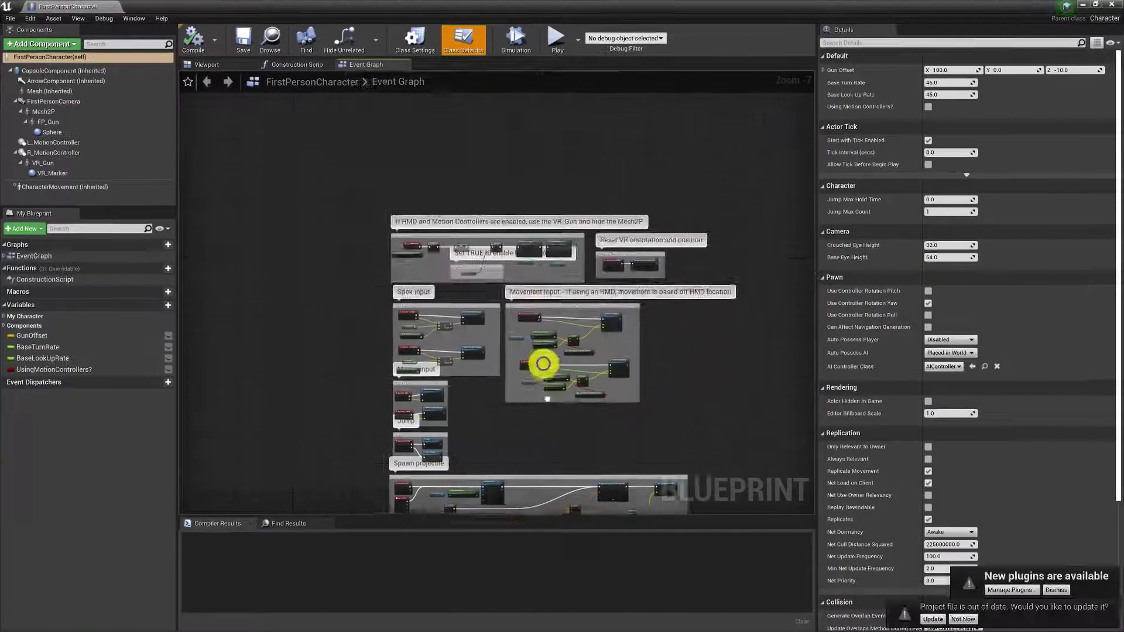
scroll(648, 396, up, 5)
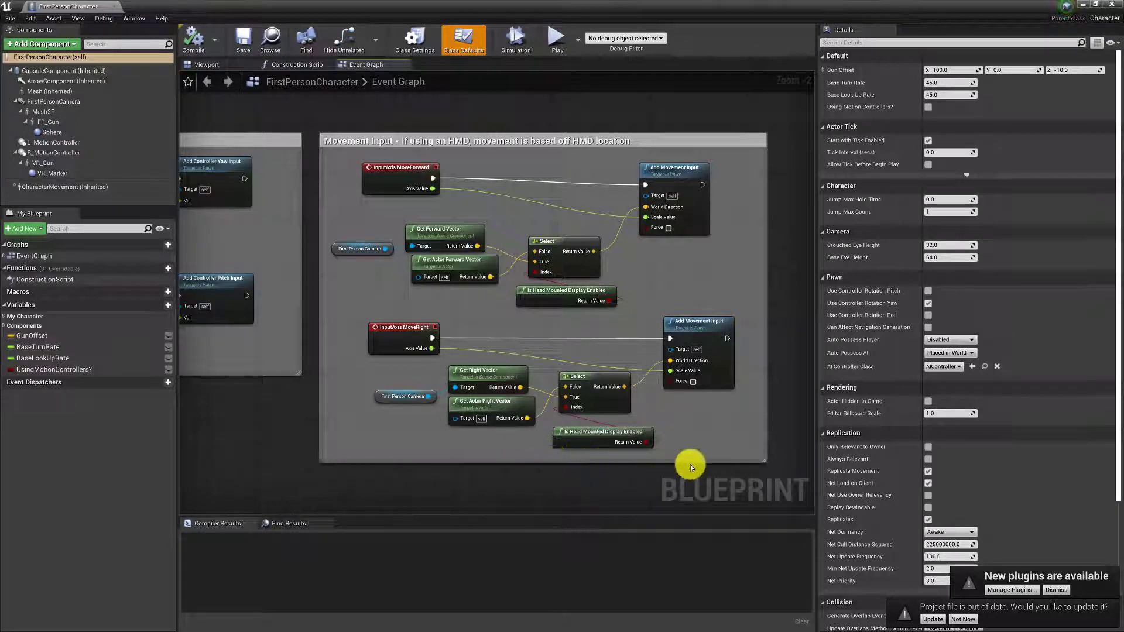
click(114, 8)
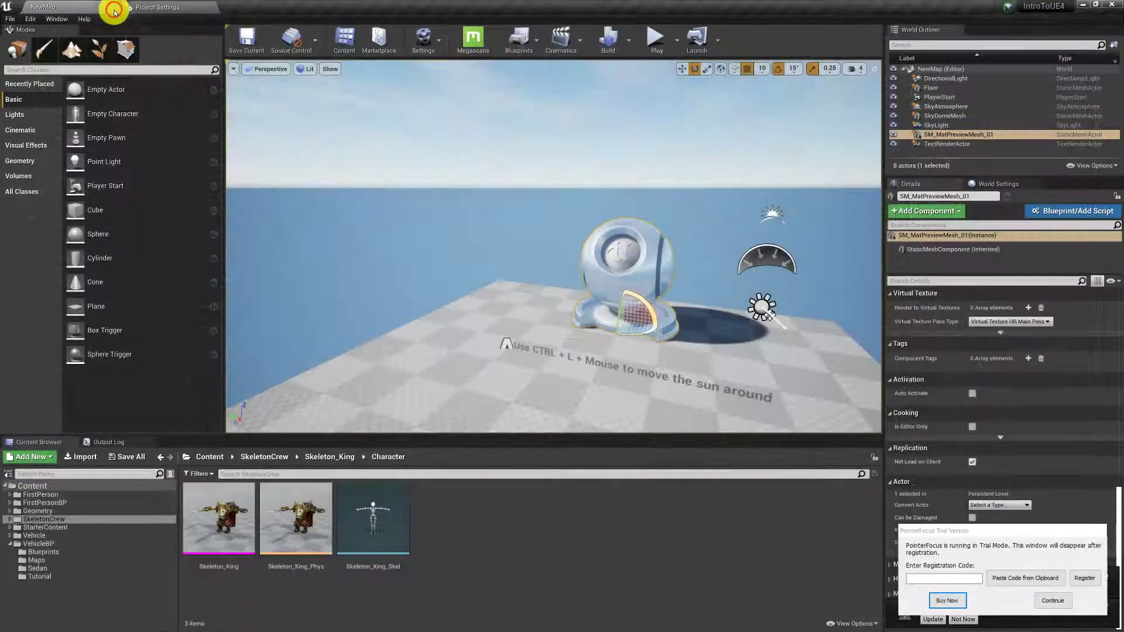
View the Cinematics and Build options for the level without running any of them.
click(571, 38)
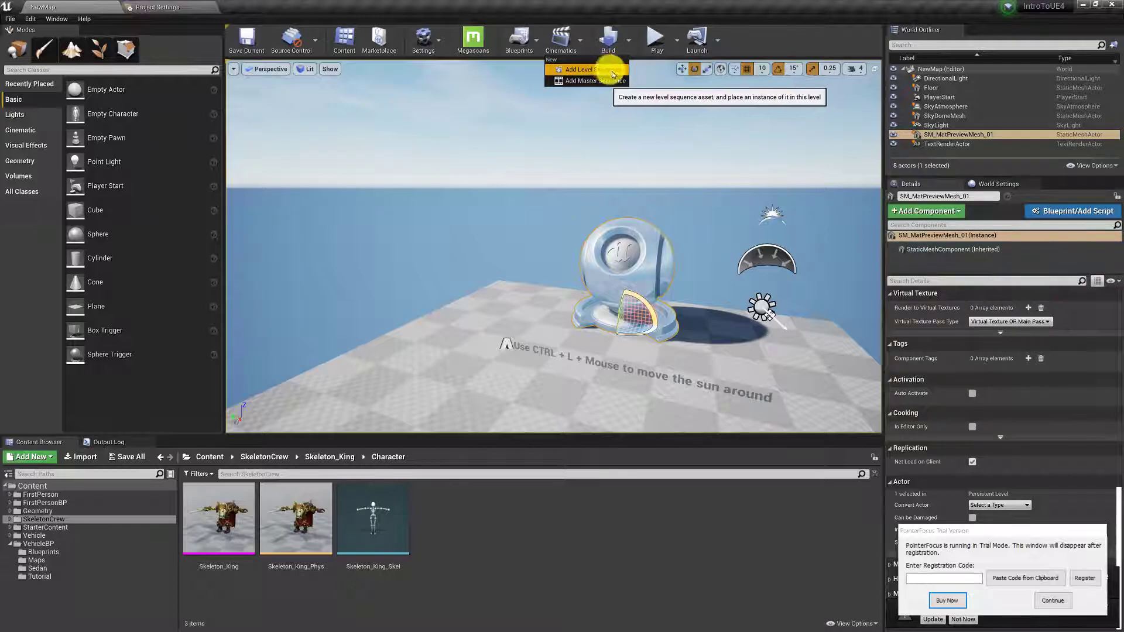
click(629, 39)
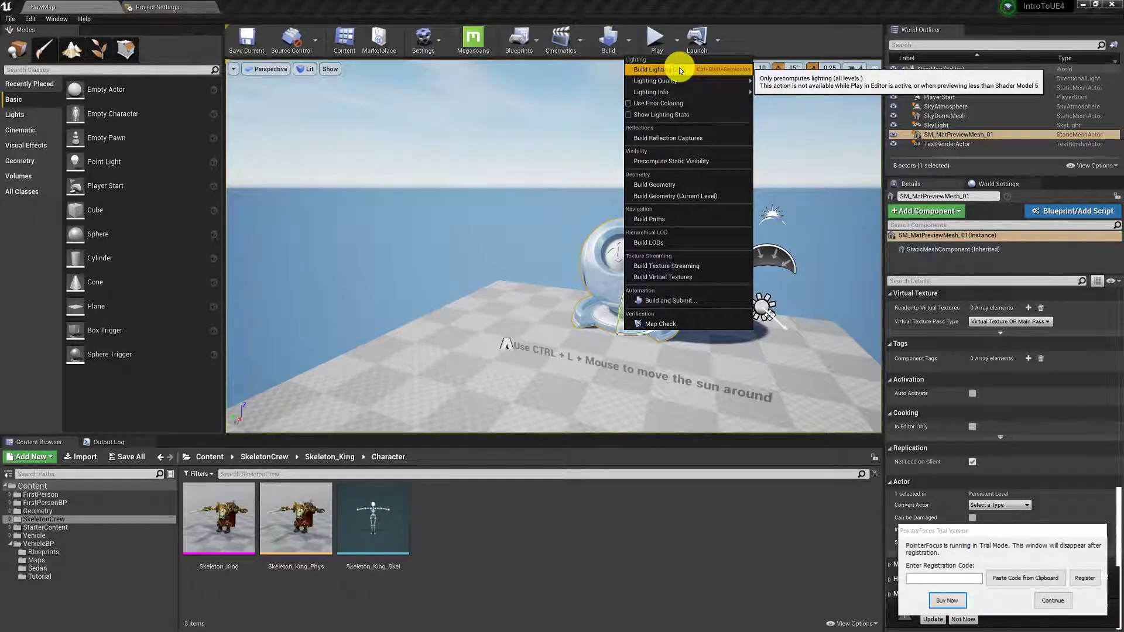
click(577, 276)
click(640, 301)
Move the material preview mesh along the Y axis to about 150, clearing space on the floor.
key(w)
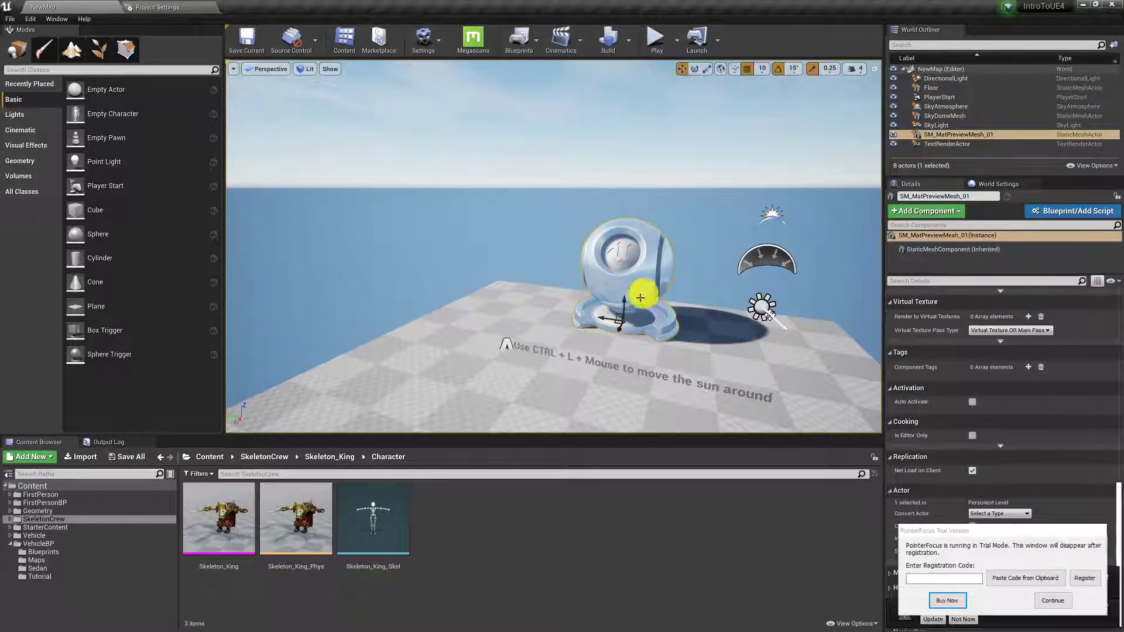
drag(598, 321, 507, 321)
drag(814, 349, 635, 344)
Place the Skeleton_King_Phys asset in the level, standing on the floor near the preview mesh.
click(249, 505)
drag(296, 518, 609, 368)
right_drag(303, 105, 431, 165)
Review the Build options once more, play the level in the active viewport, and stop the session.
click(630, 45)
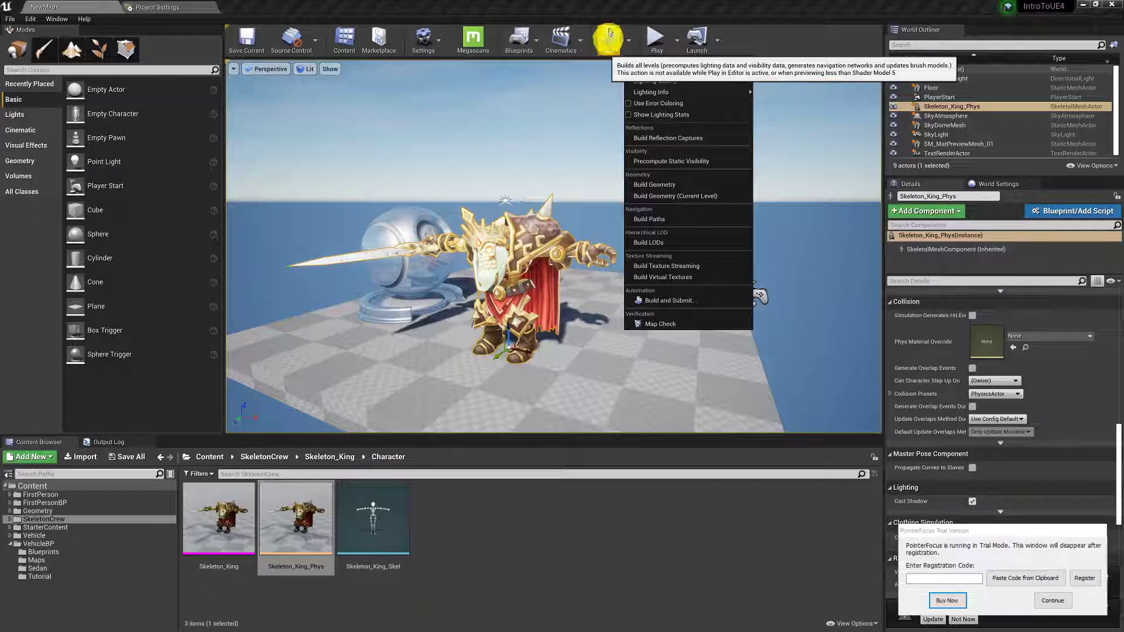
click(582, 367)
click(614, 381)
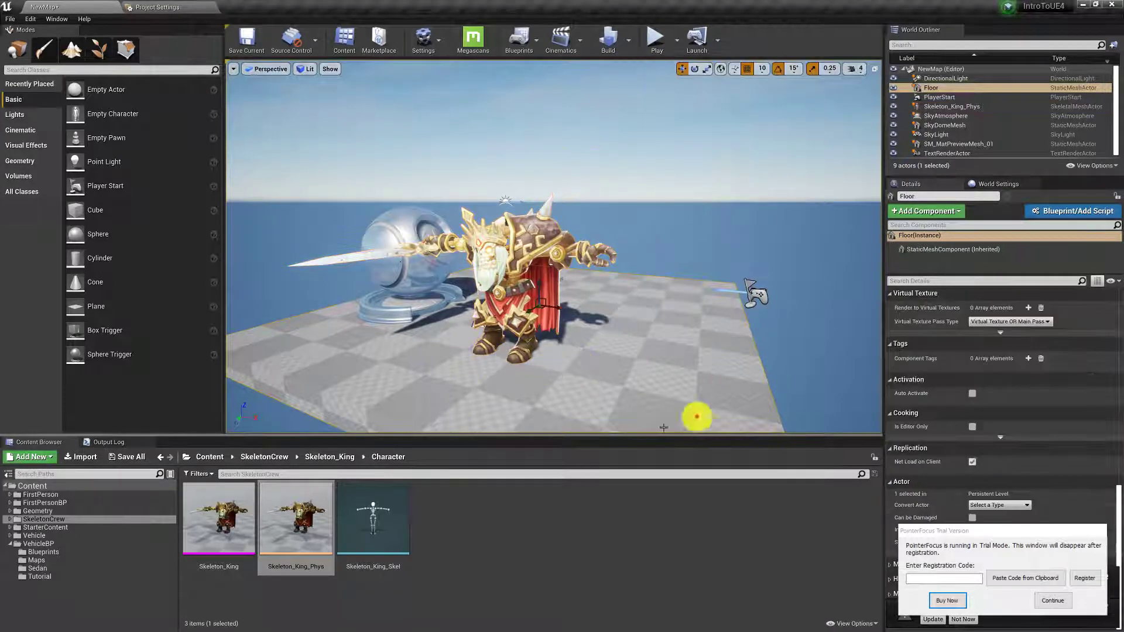
click(658, 41)
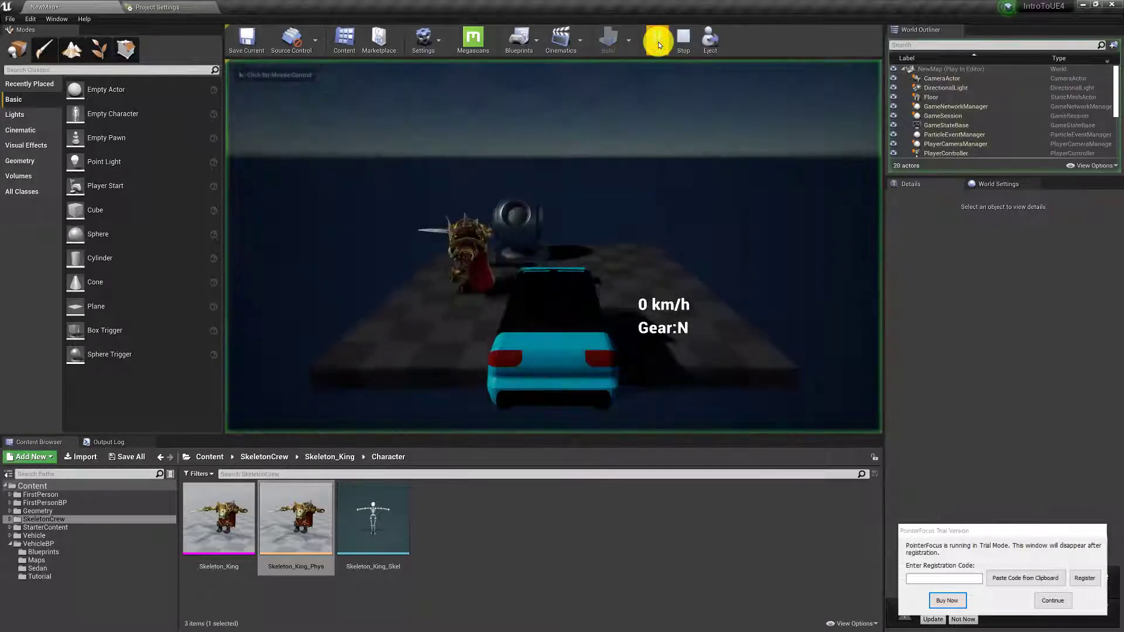
key(Escape)
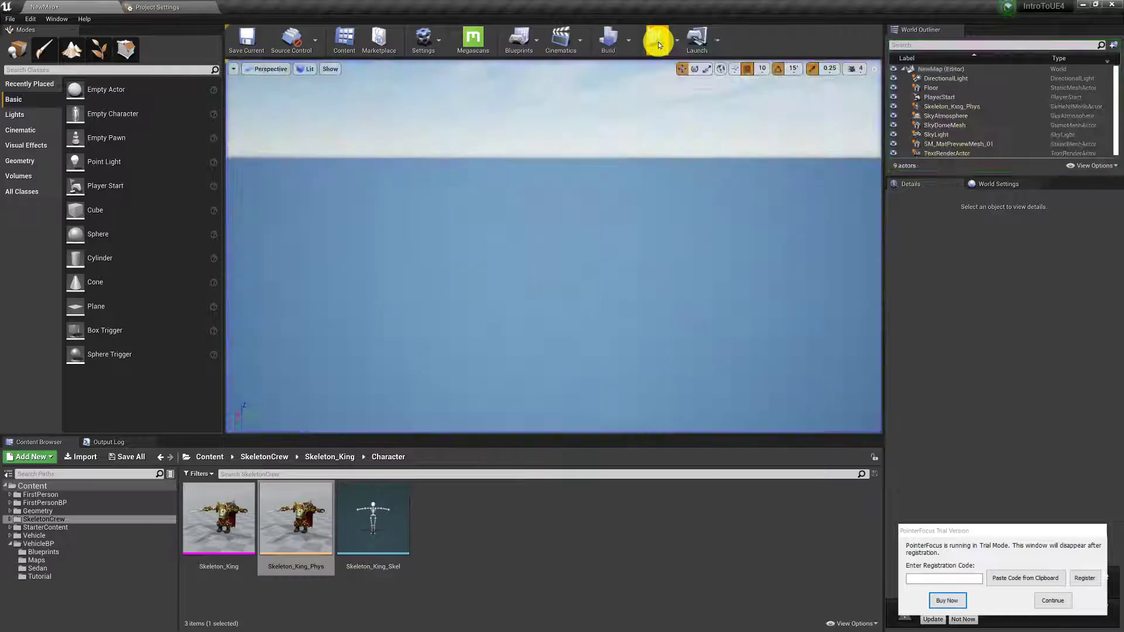
alt+right_drag(781, 93, 324, 281)
Play the level in a New Editor Window (PIE) and close the game preview window.
click(681, 40)
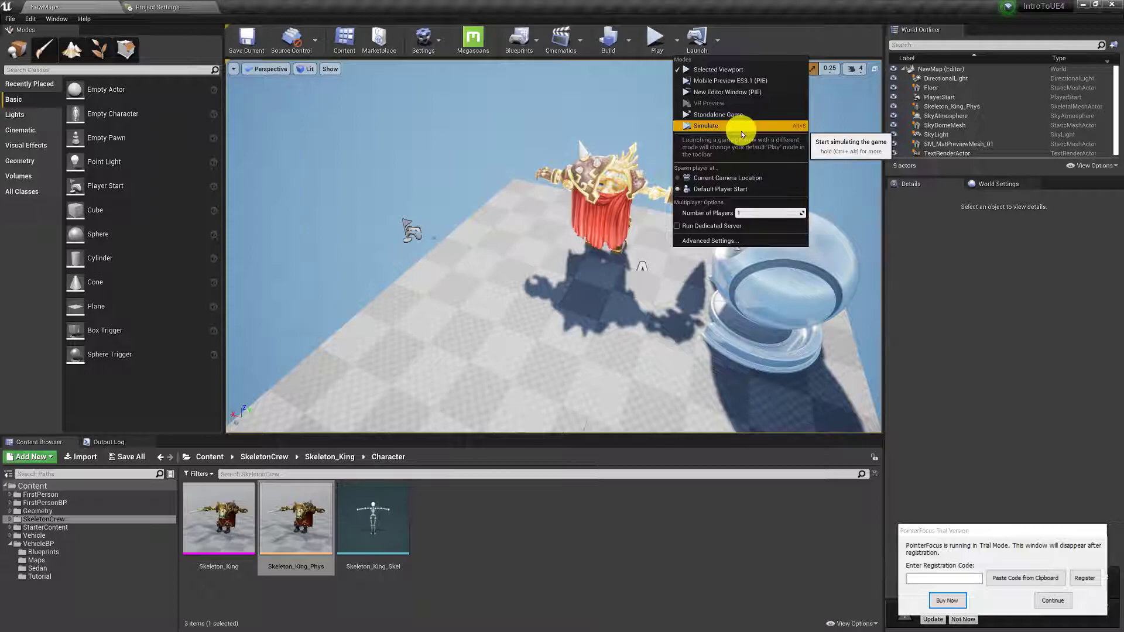
click(751, 91)
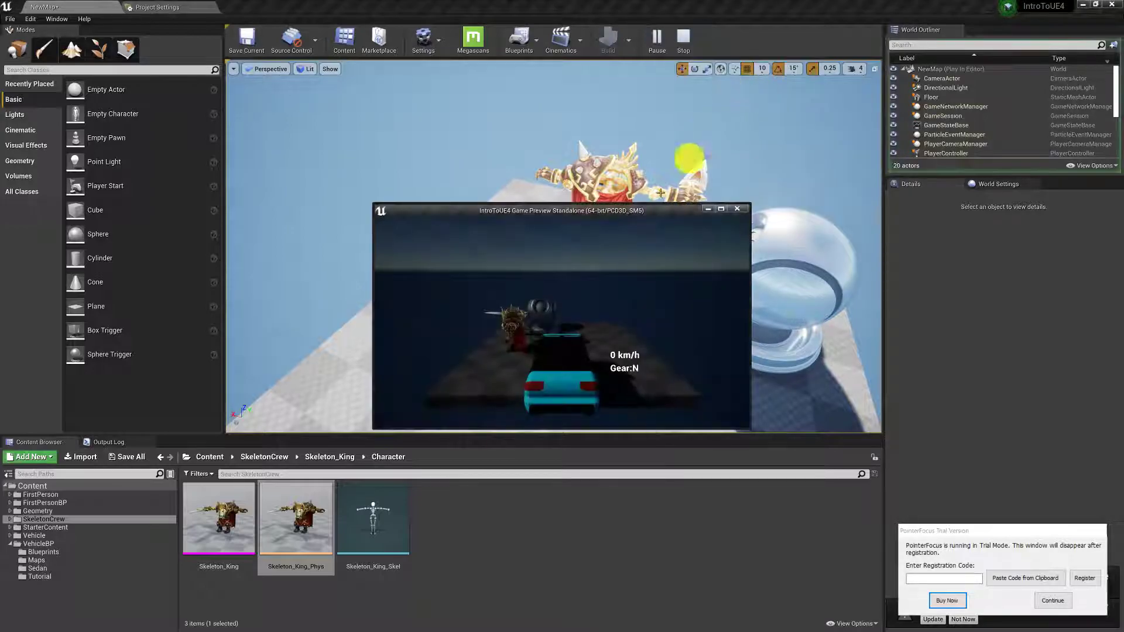
drag(587, 216, 592, 178)
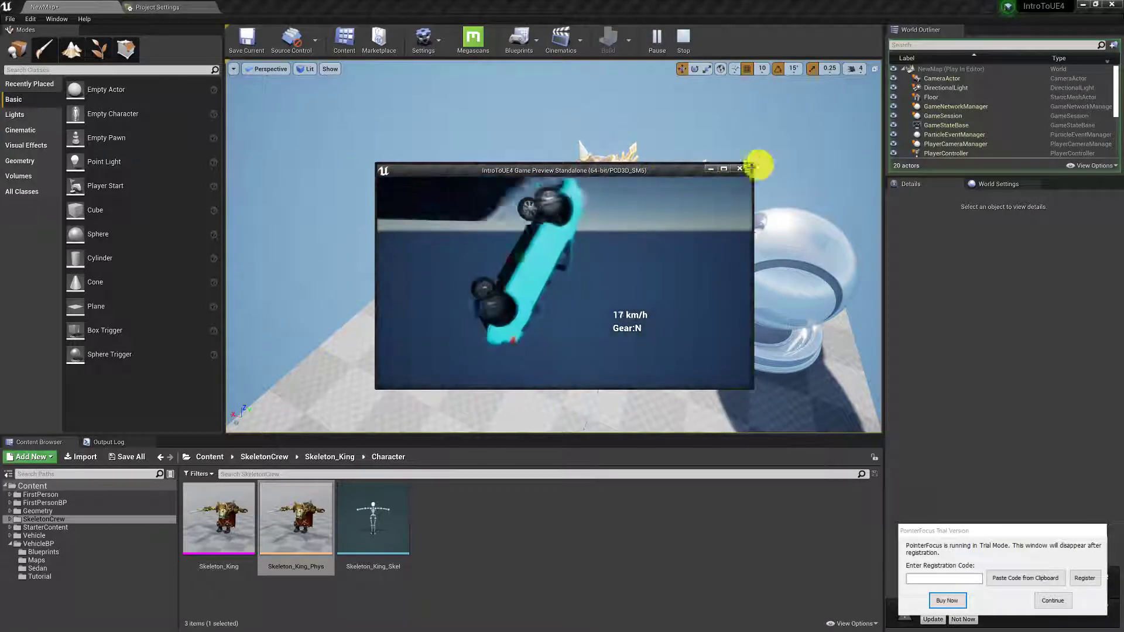
click(741, 169)
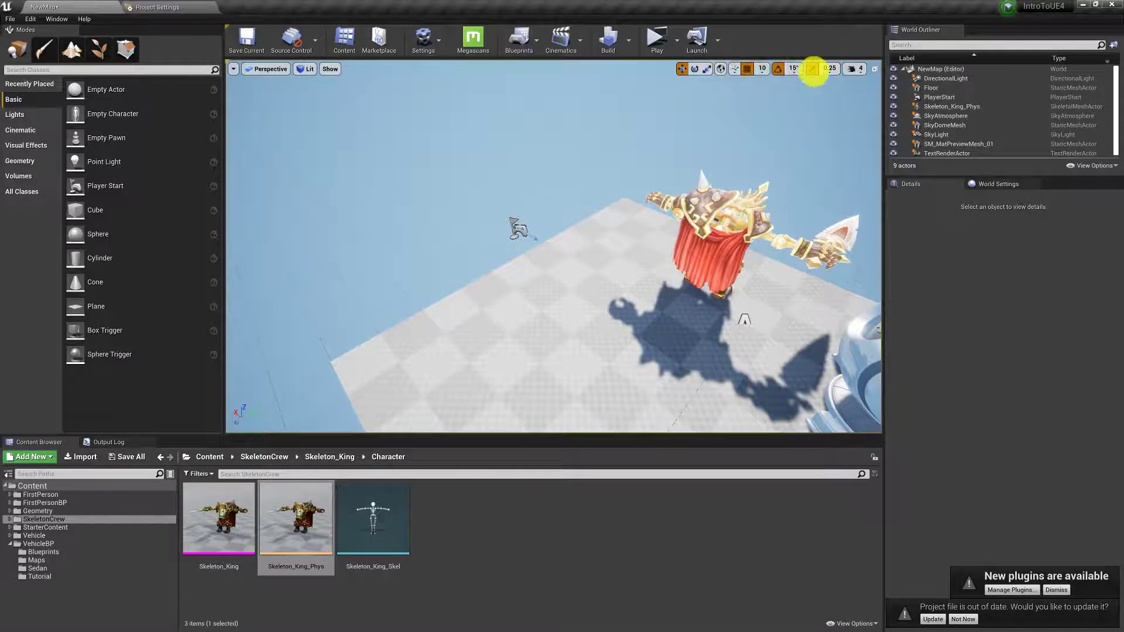
Fly the viewport camera around the platform to view the skeleton king and the preview mesh from the front.
right_drag(679, 174, 686, 254)
key(a)
key(w)
key(a)
key(w)
key(s)
key(a)
right_drag(445, 268, 448, 268)
Set the viewport camera speed to 1 and fly slowly toward the skeleton king's face.
click(858, 69)
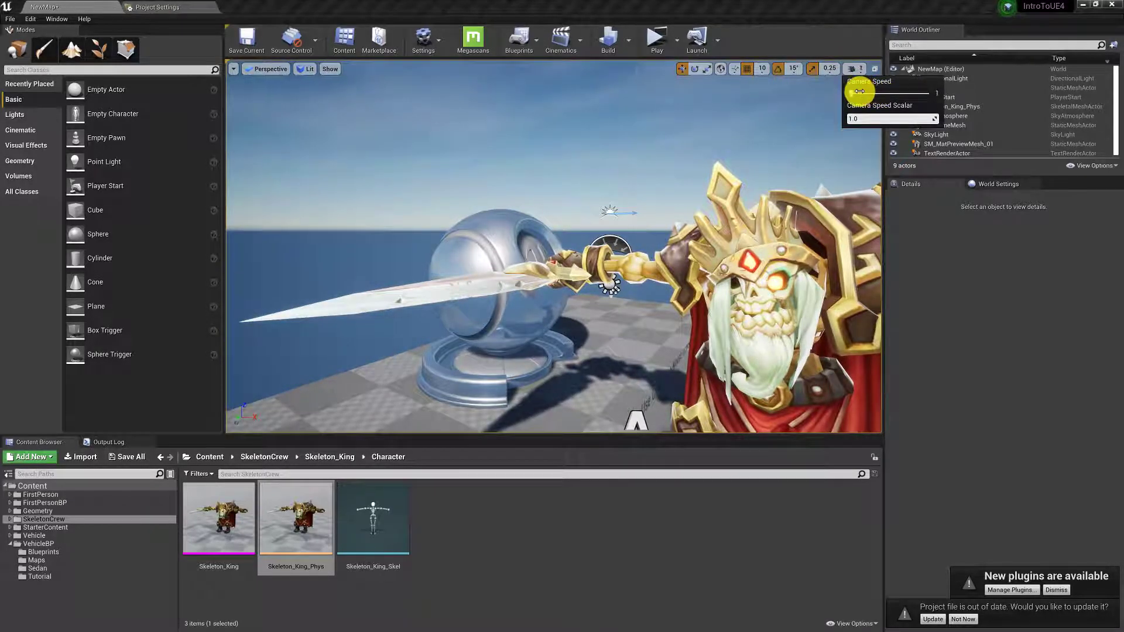
right_drag(711, 176, 737, 181)
key(w)
Raise the viewport camera speed to its maximum and fly back and forth in front of the platform.
click(858, 69)
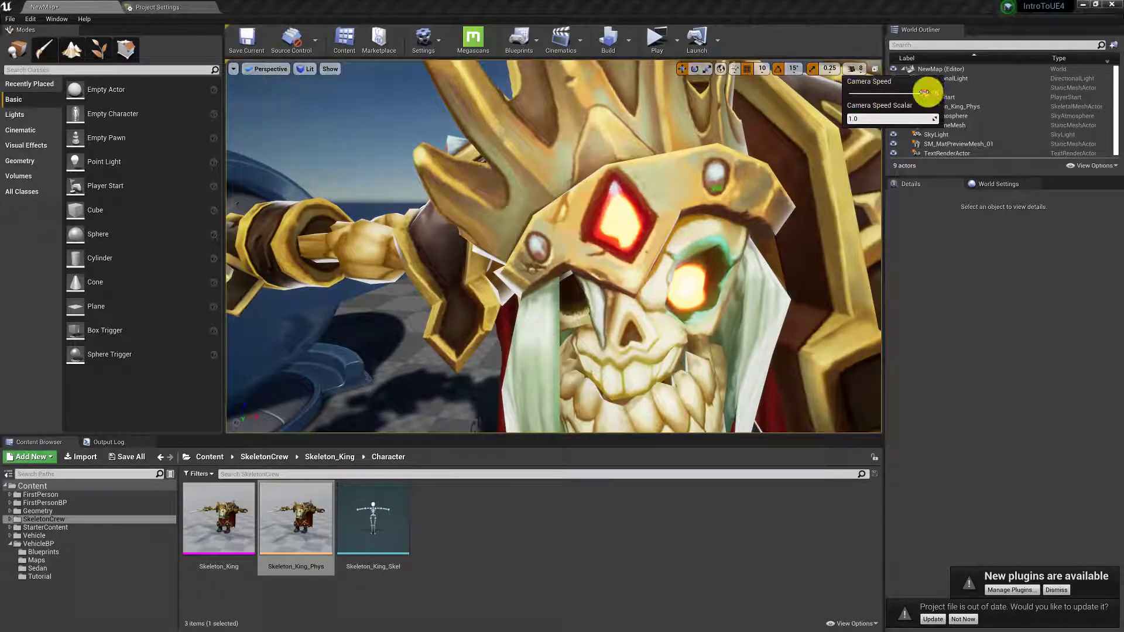
key(s)
right_drag(712, 181, 680, 170)
key(w)
key(s)
Set the viewport camera speed to 4 and fly back toward the skeleton king.
click(858, 68)
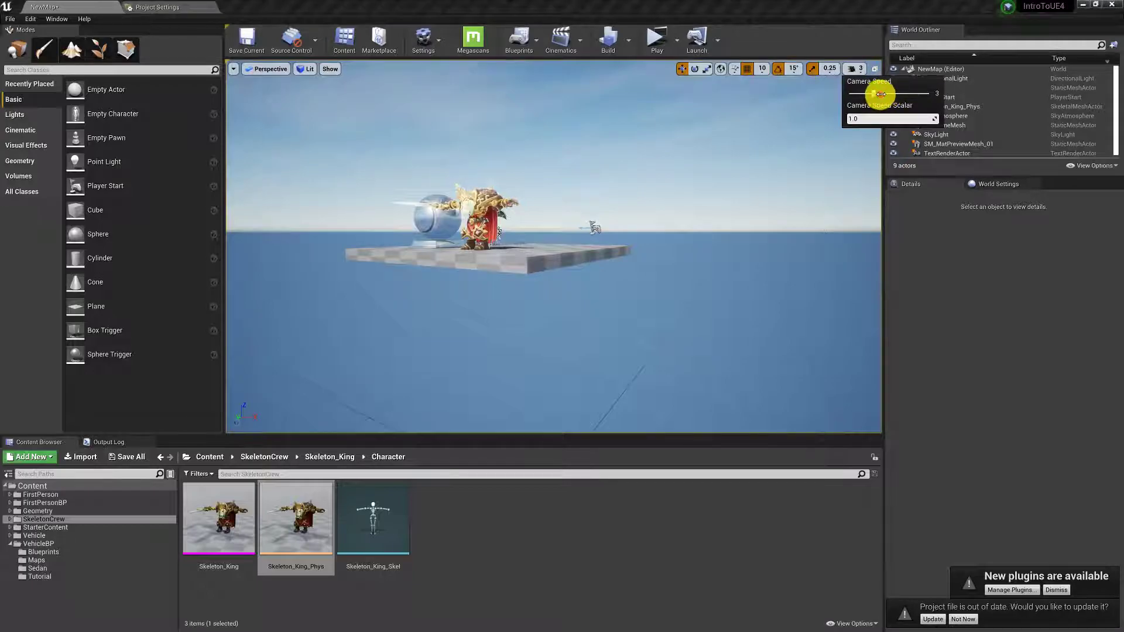
key(w)
right_drag(662, 179, 665, 171)
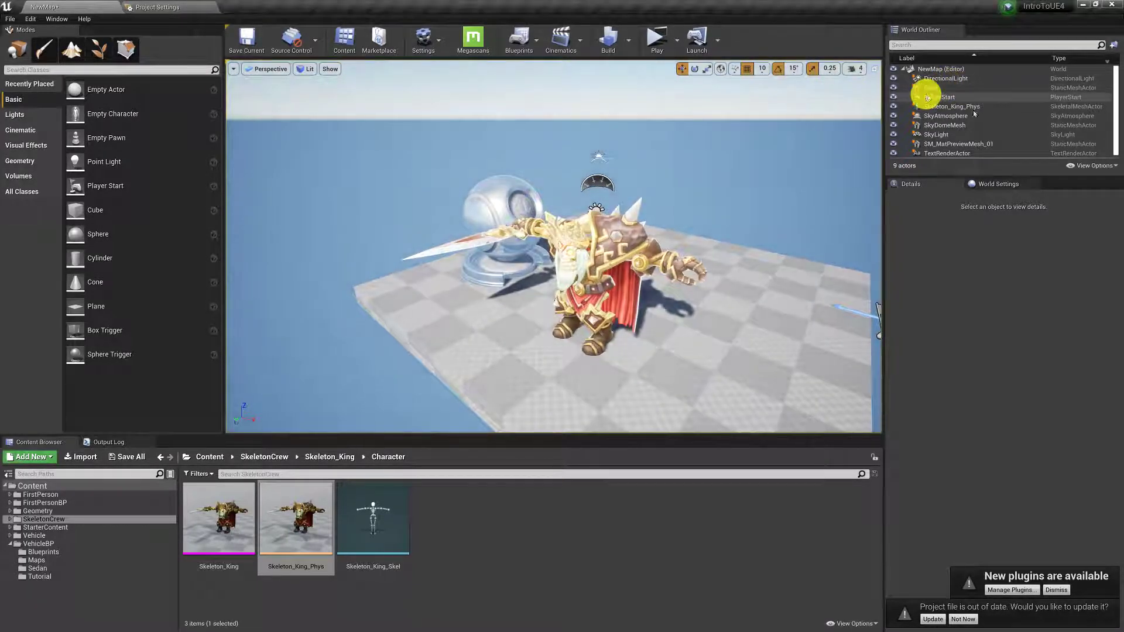
Enlarge the World Outliner, dock it alongside Details and World Settings, and move it above the viewport.
drag(1020, 178, 1016, 233)
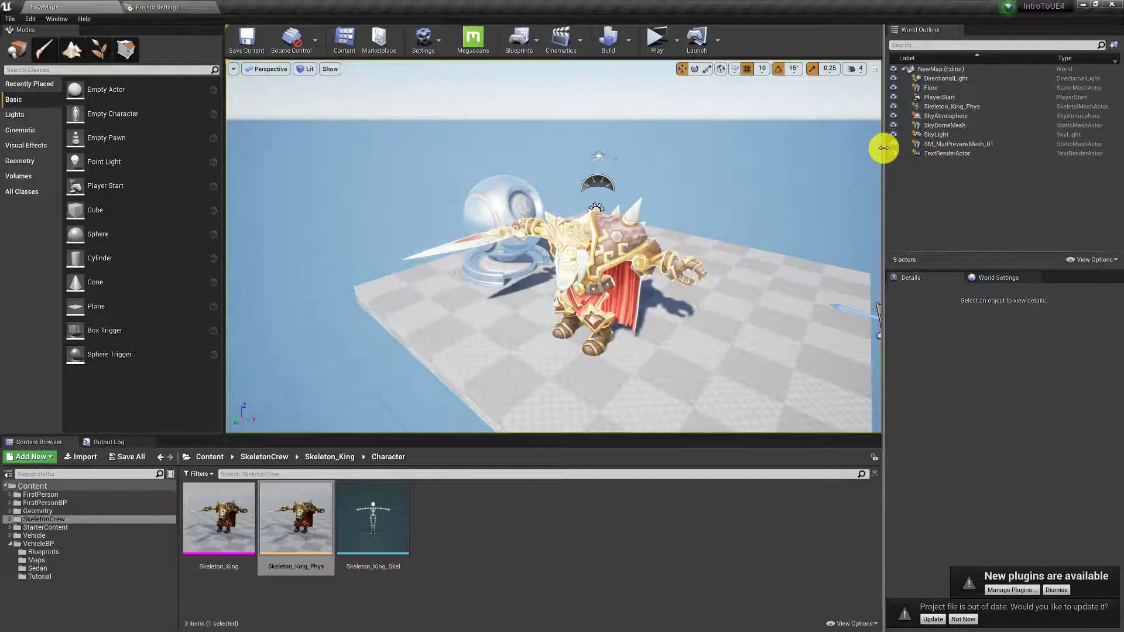
drag(883, 146, 857, 175)
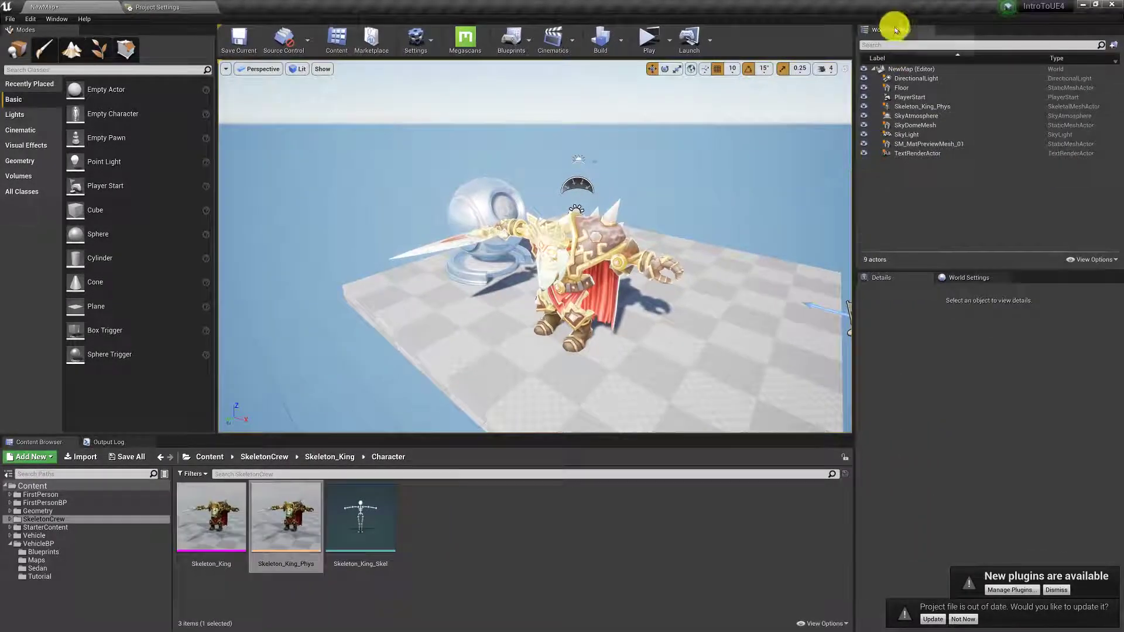
mouse_move(894, 25)
mouse_down()
mouse_move(627, 183)
mouse_move(896, 23)
mouse_move(871, 23)
mouse_move(883, 23)
mouse_move(881, 35)
mouse_up()
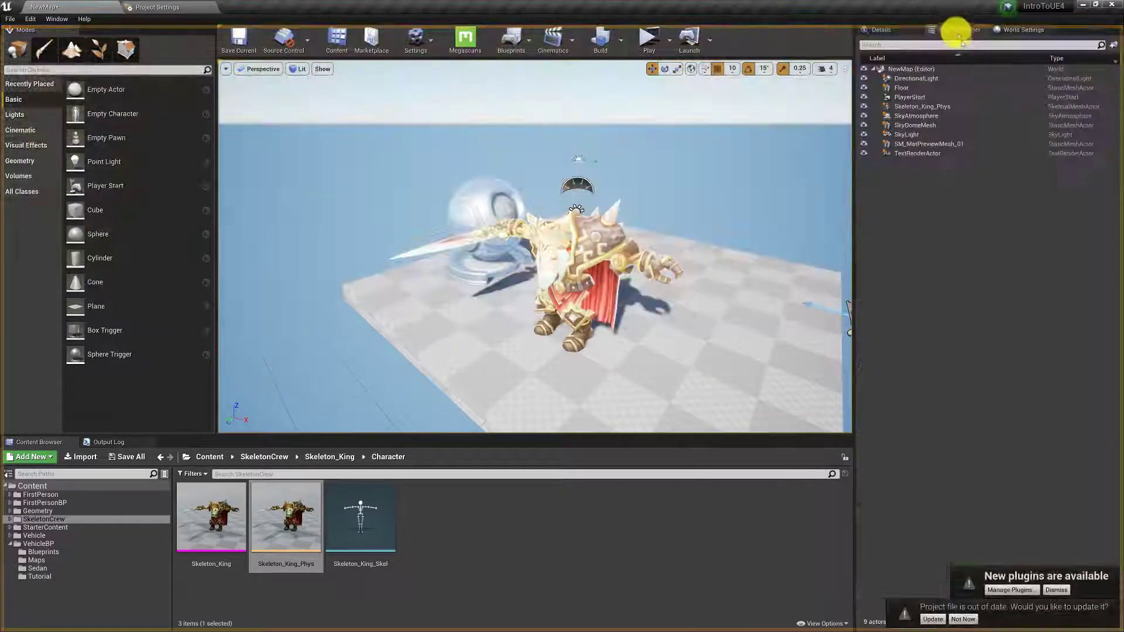
click(960, 29)
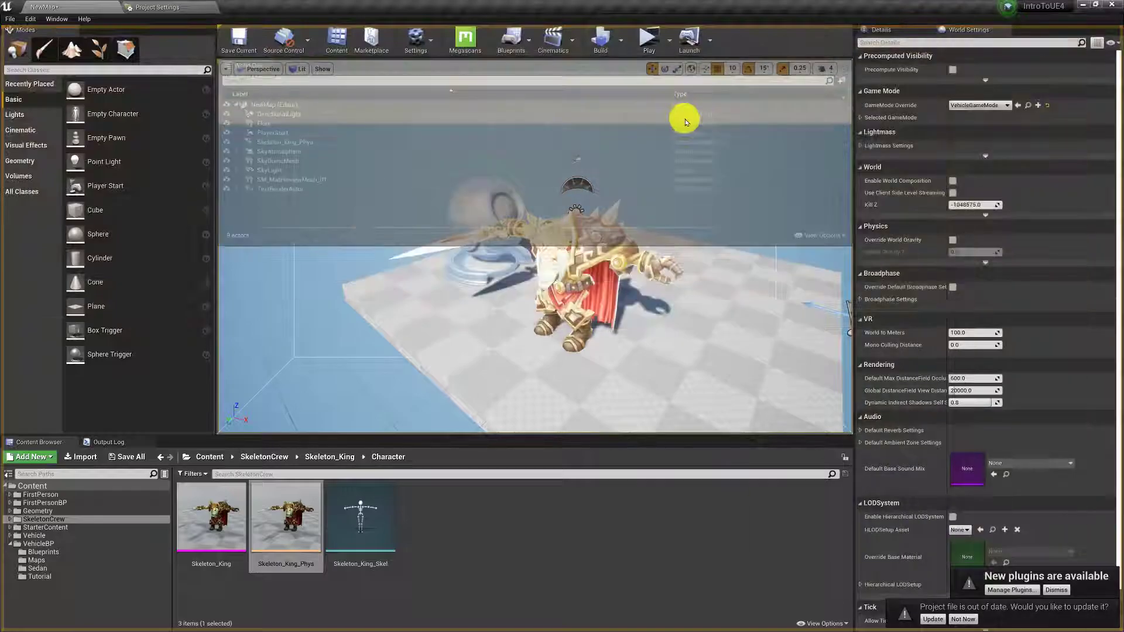
drag(683, 118, 658, 181)
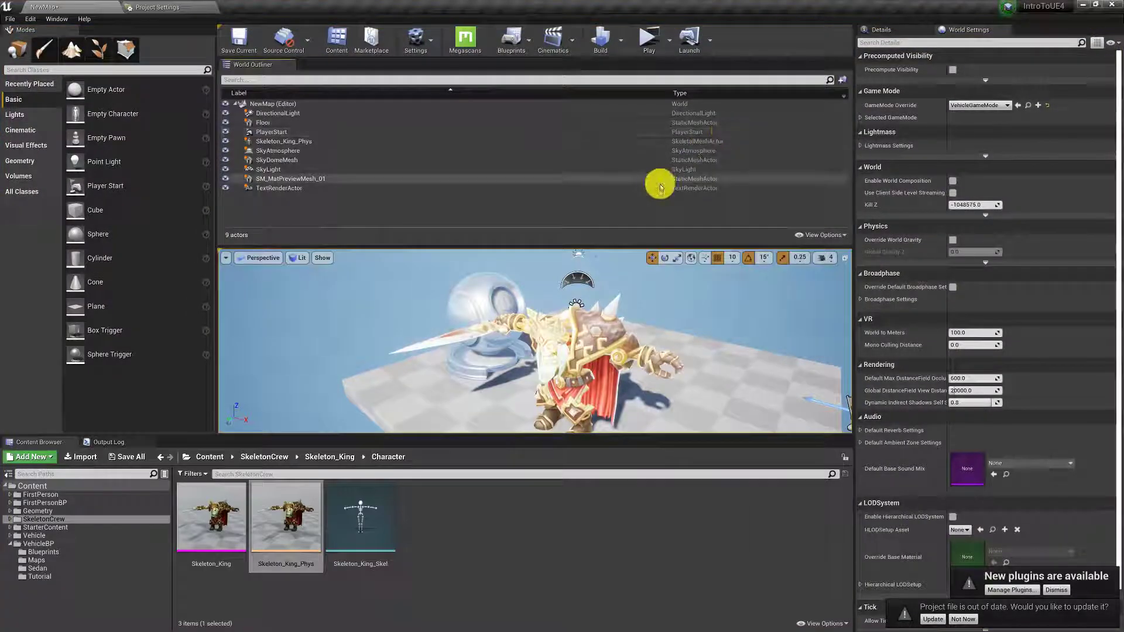
Load the Default Editor Layout and dismiss the PointerFocus trial window.
click(56, 18)
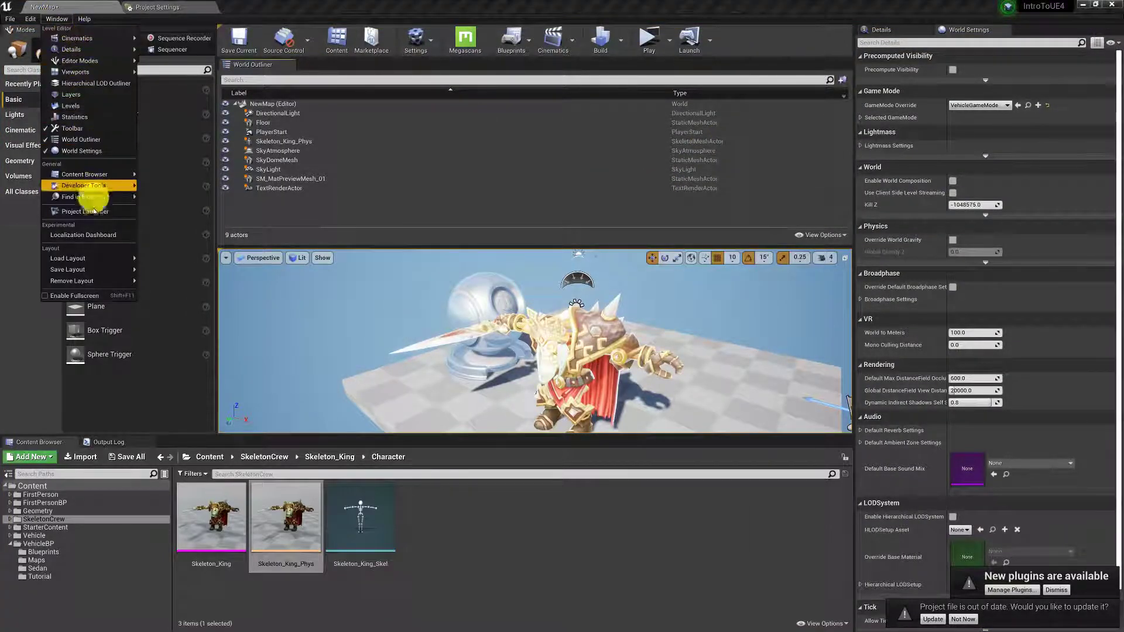
mouse_move(95, 258)
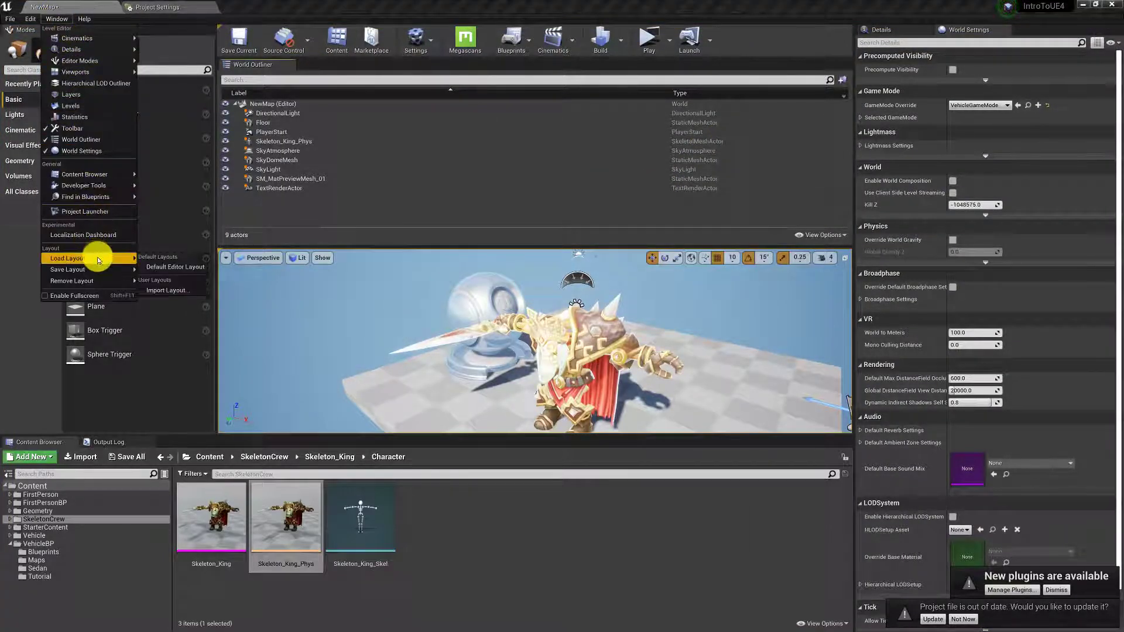
click(175, 267)
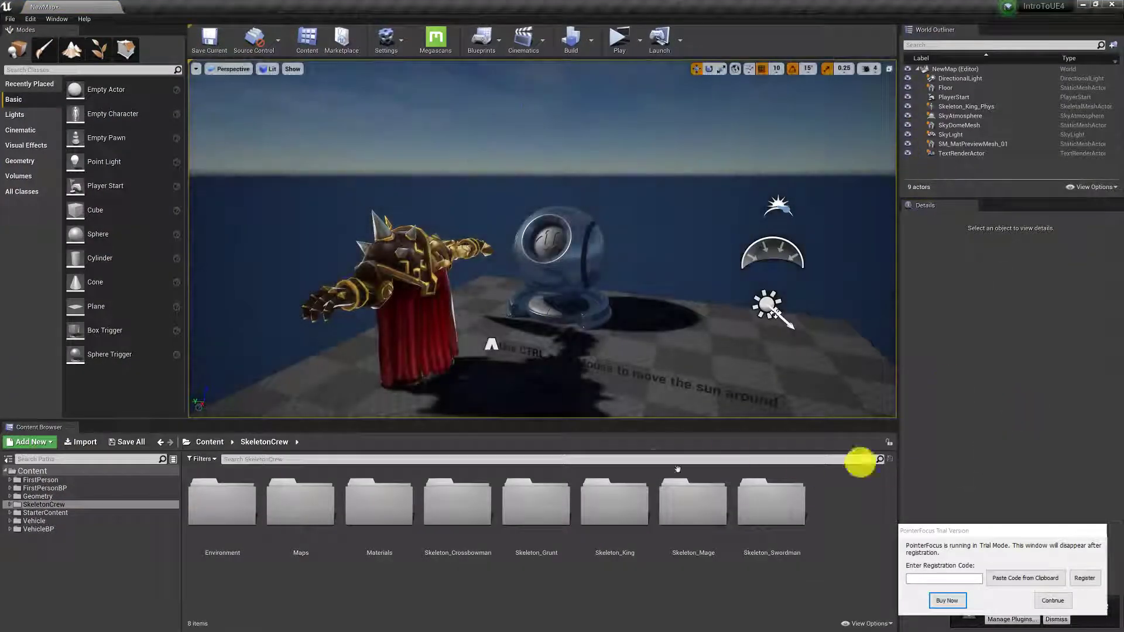
click(1053, 602)
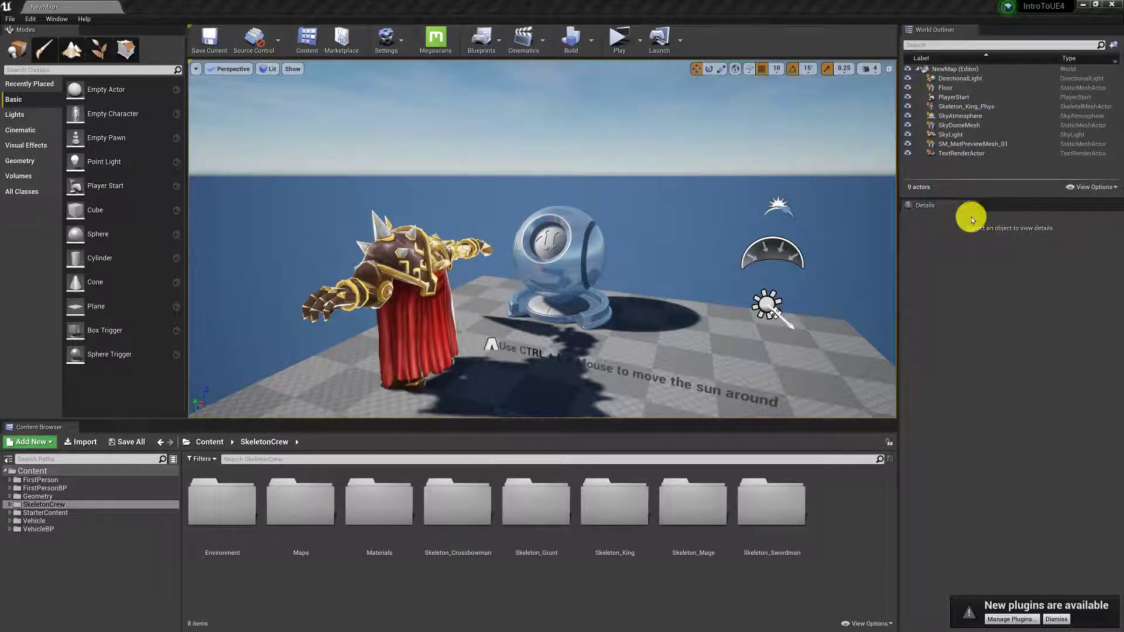
Focus the view on the DirectionalLight, and toggle the visibility of the light and the Floor off and on.
click(951, 80)
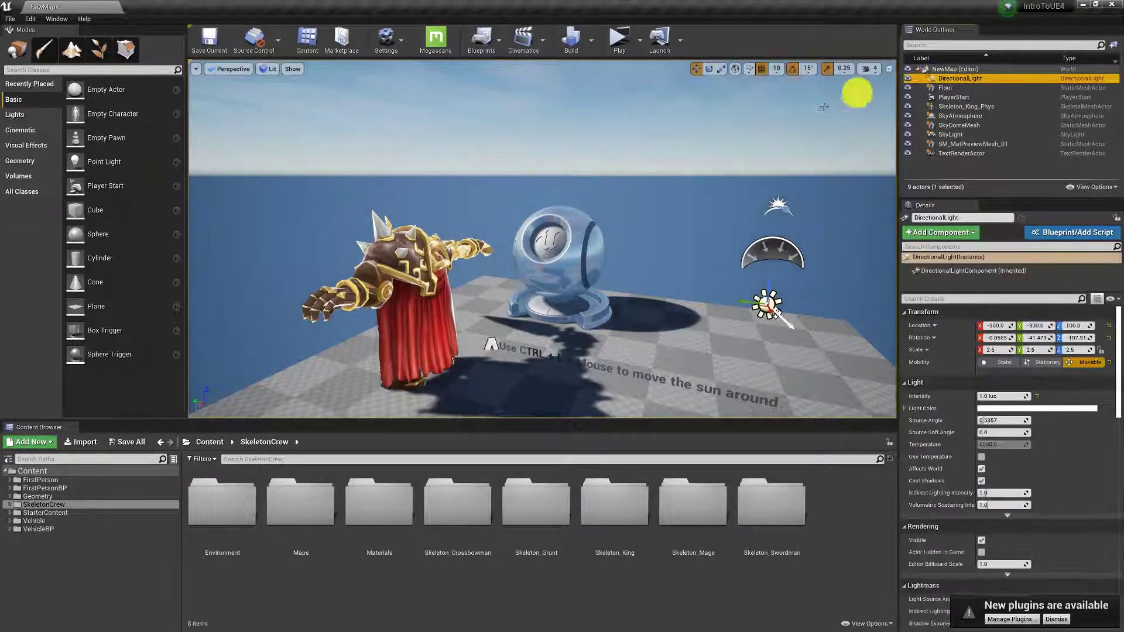
key(f)
click(908, 78)
click(907, 78)
click(907, 78)
click(907, 78)
click(908, 87)
click(908, 87)
Focus on the Floor, DirectionalLight and PlayerStart, and inspect the level's other actors through SM_MatPreviewMesh_01.
double_click(946, 88)
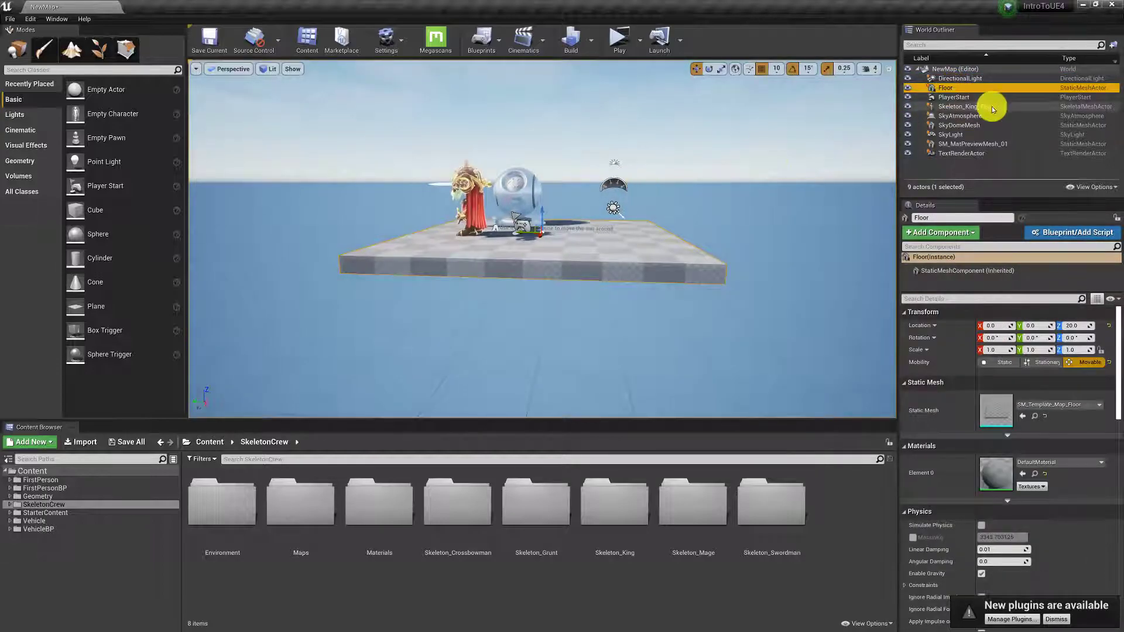
double_click(969, 78)
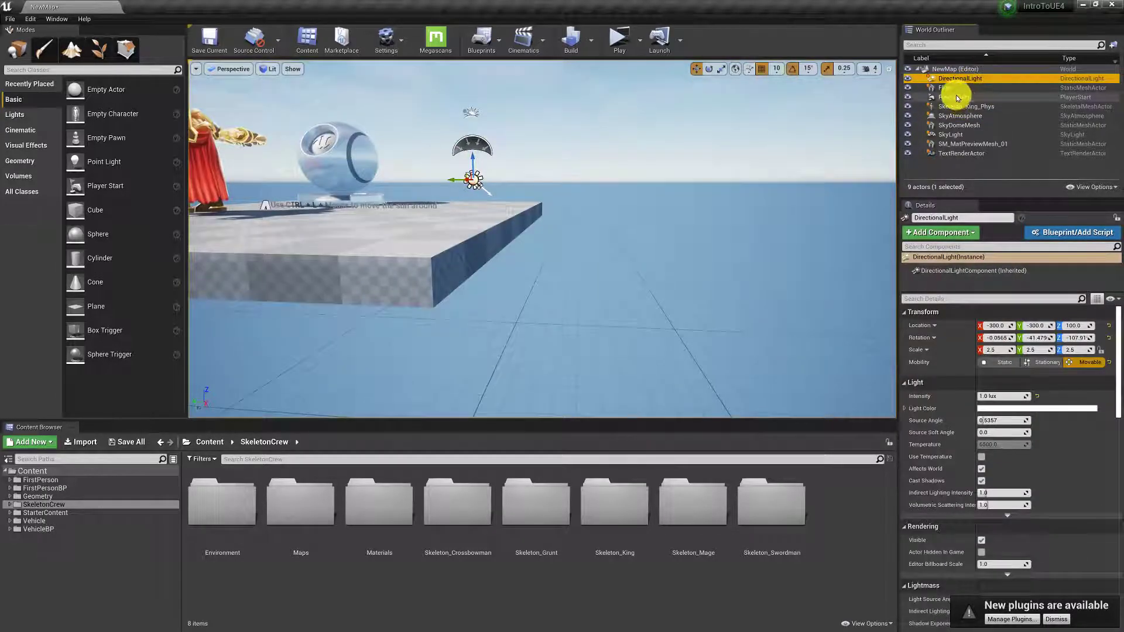
double_click(958, 97)
click(961, 107)
double_click(966, 116)
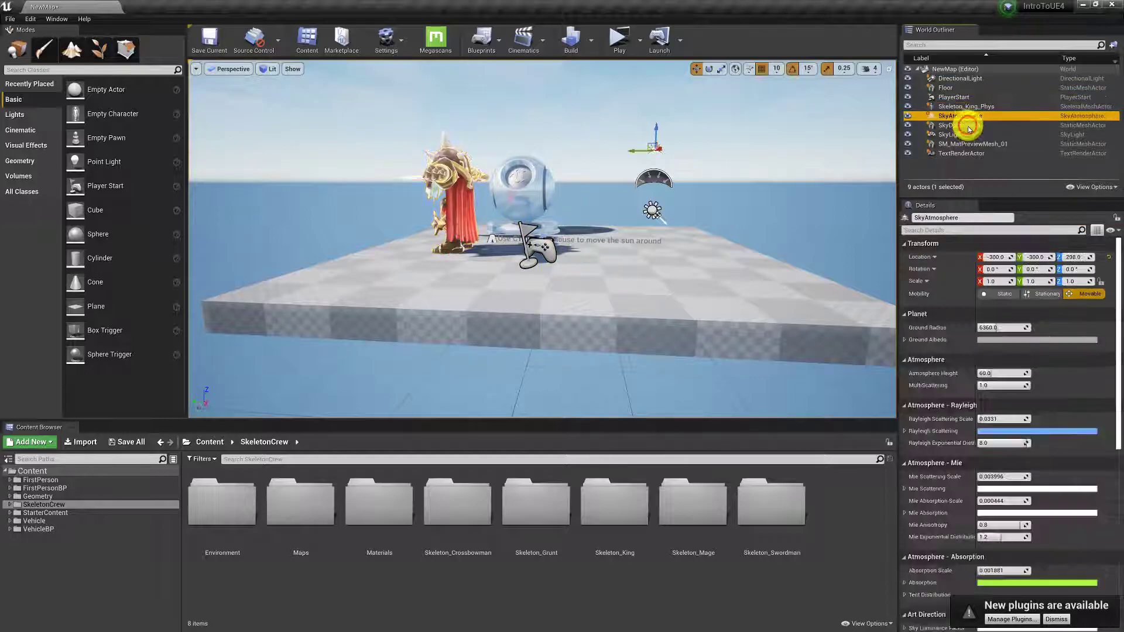
click(954, 125)
click(954, 135)
click(955, 144)
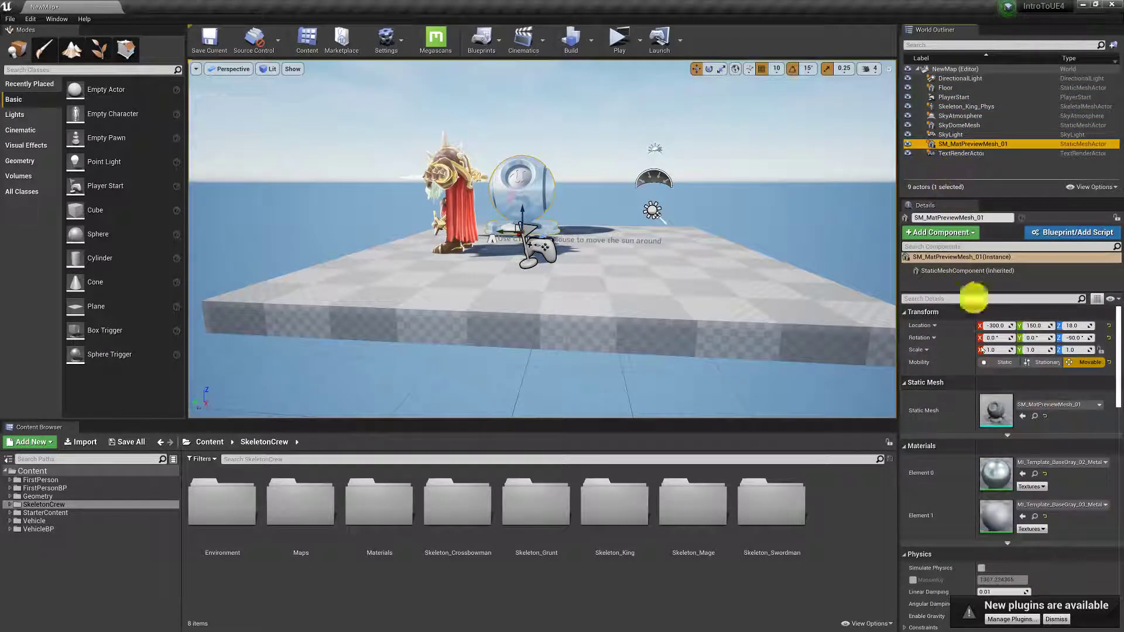
Inspect the TextRenderActor's text, font and alignment properties.
click(958, 153)
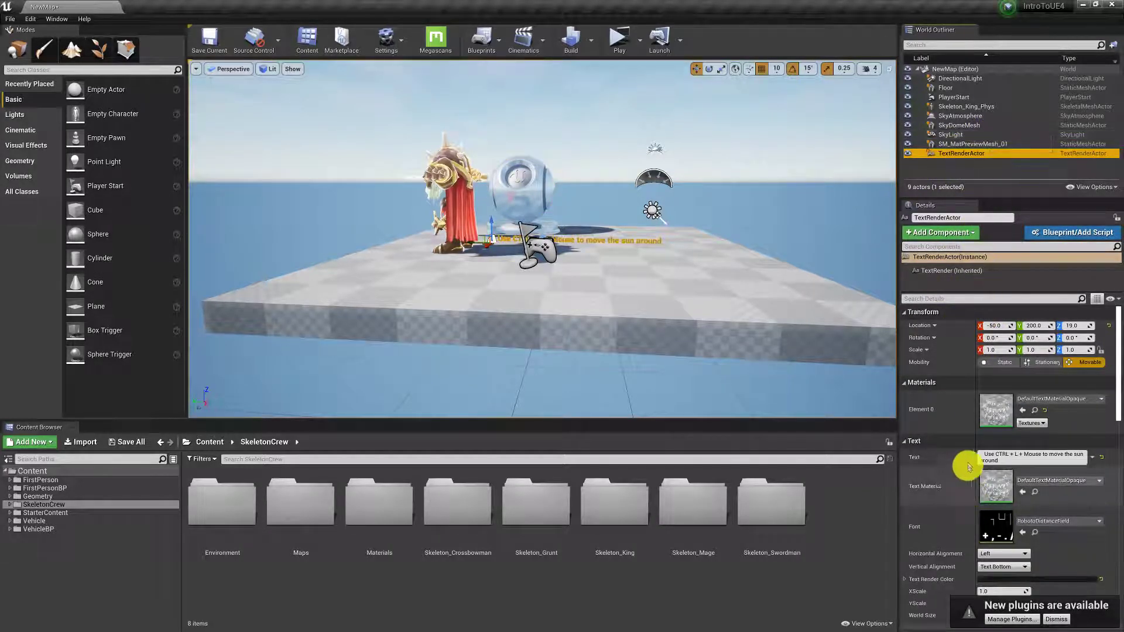
scroll(966, 459, down, 3)
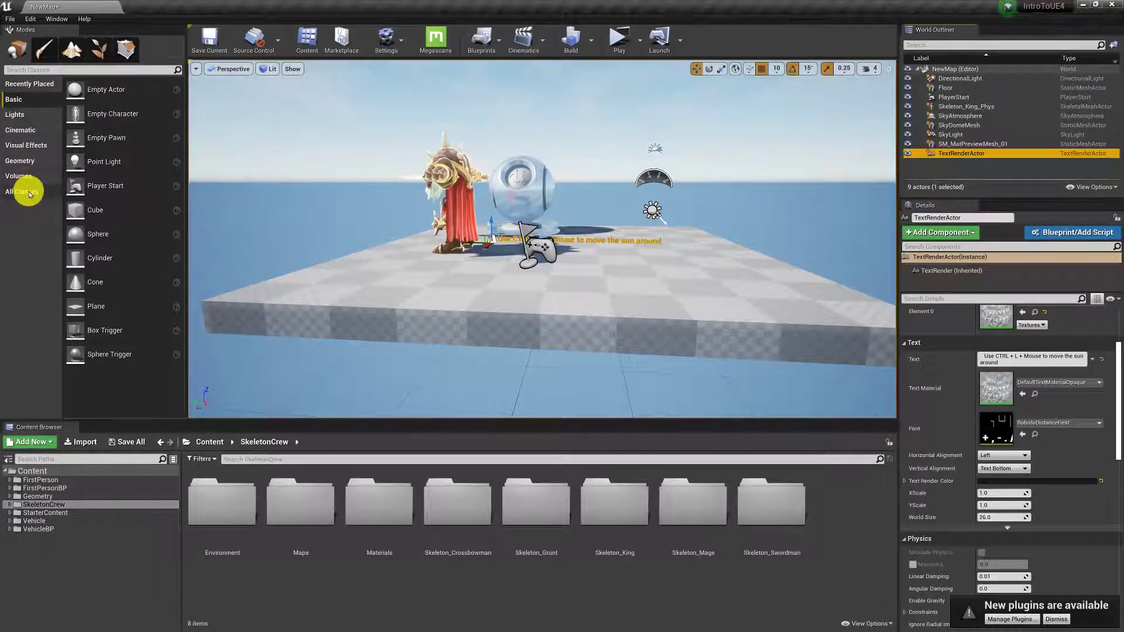
Place a Point Light on the floor at about 360, -170, 70 and set its light color to magenta, hex sRGB FF00E7FF.
drag(131, 164, 649, 290)
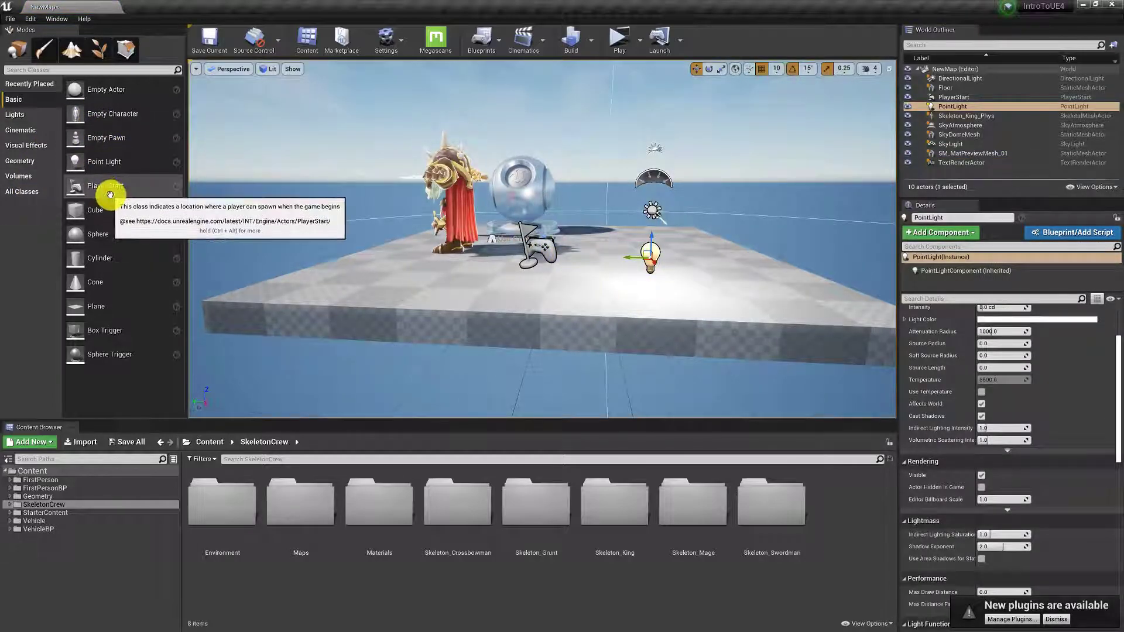
scroll(966, 375, up, 3)
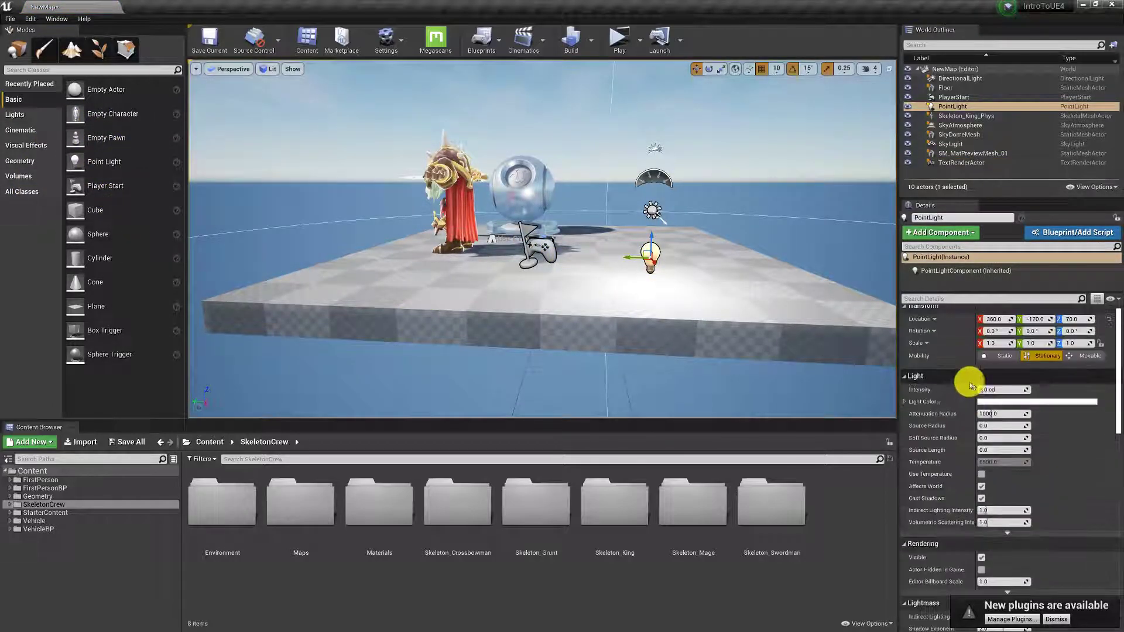
click(999, 410)
click(873, 410)
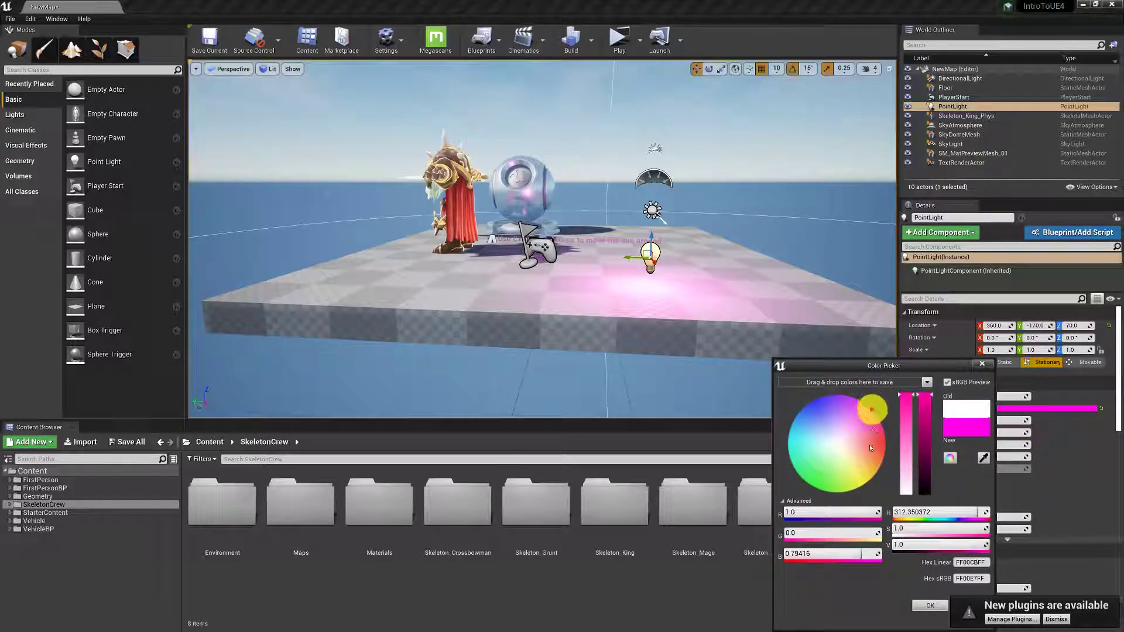
click(932, 606)
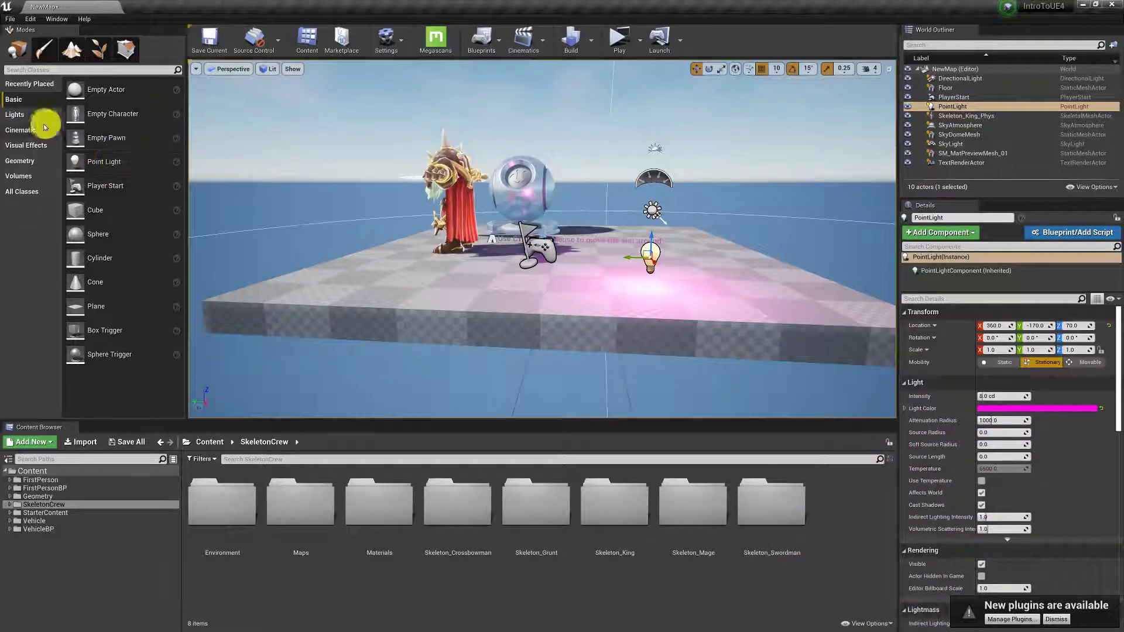
Look through the Cinematic, Visual Effects and Geometry categories of placeable actors.
click(21, 130)
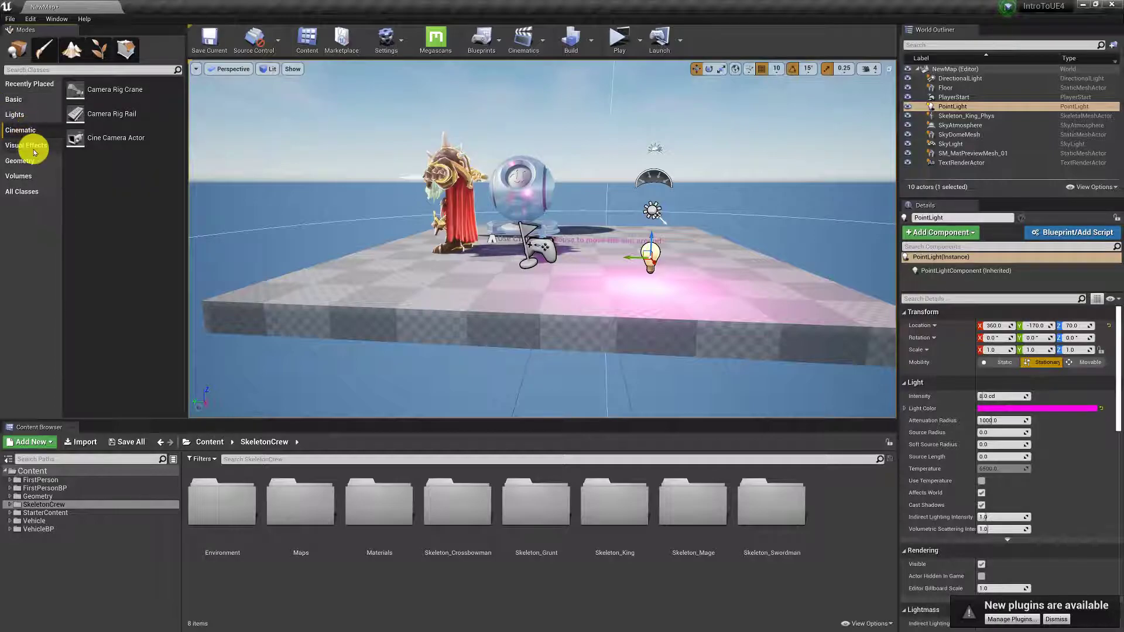
click(34, 150)
click(25, 166)
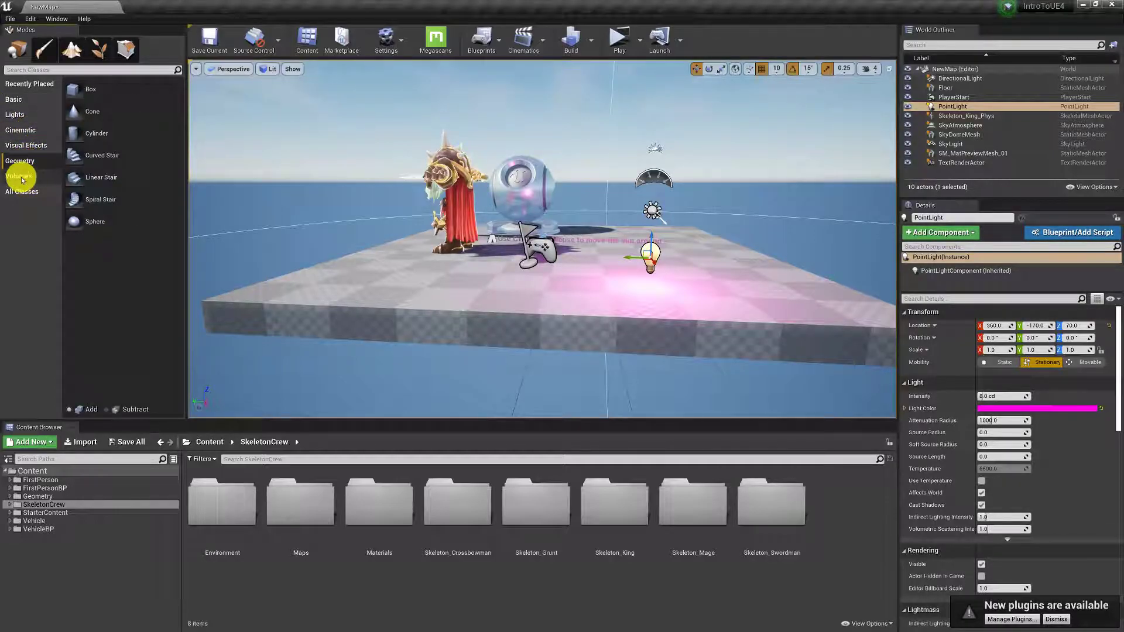
Place a basic Cube snapped onto the floor at about 300, 380, and a Box geometry brush at about 20, -350, 120.
click(28, 100)
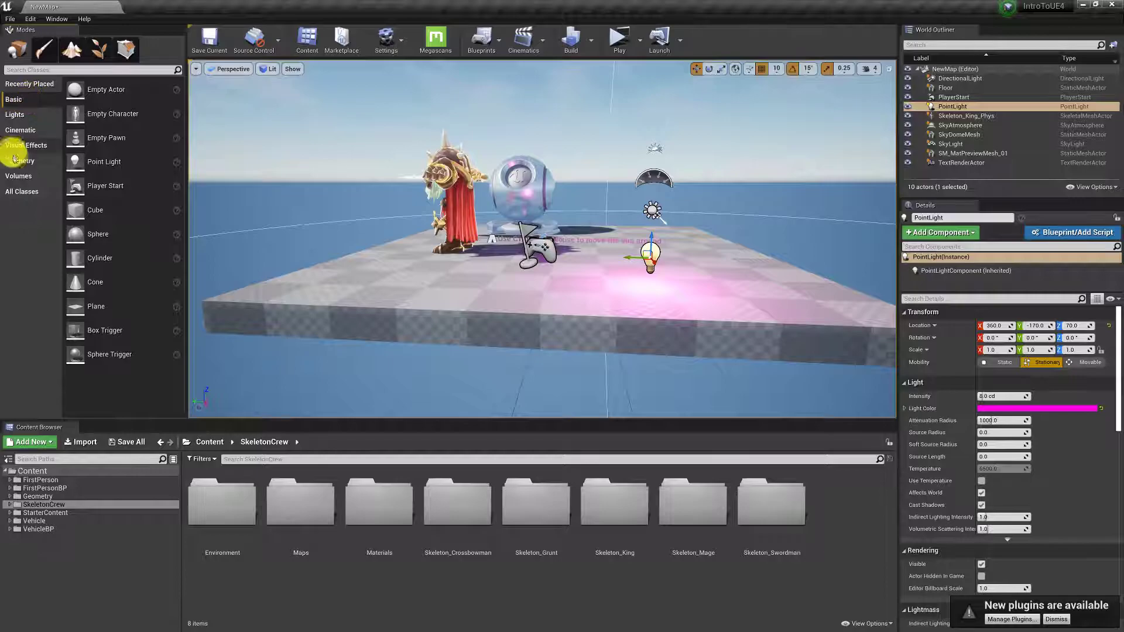
drag(71, 213, 363, 201)
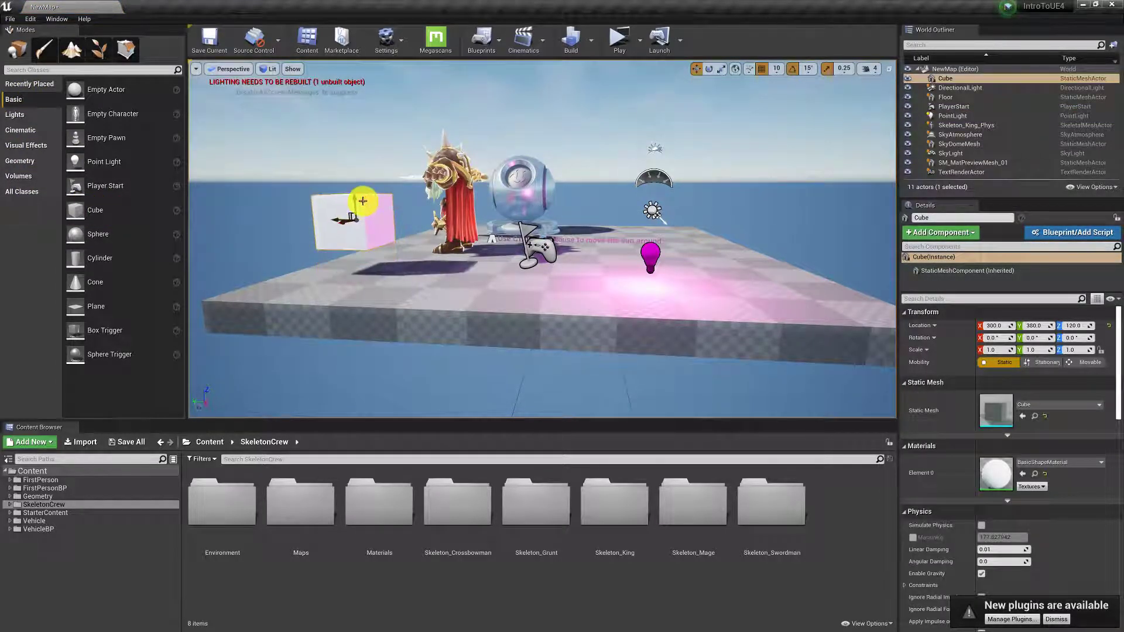
key(End)
click(50, 163)
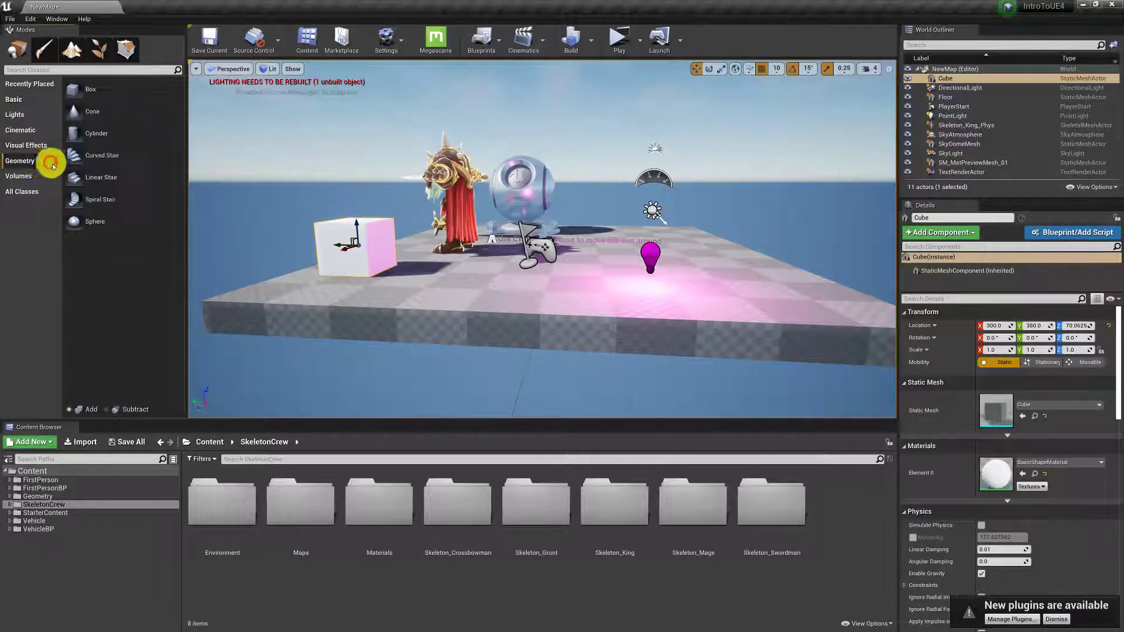
mouse_move(92, 91)
mouse_down()
mouse_move(695, 254)
mouse_move(693, 269)
mouse_up()
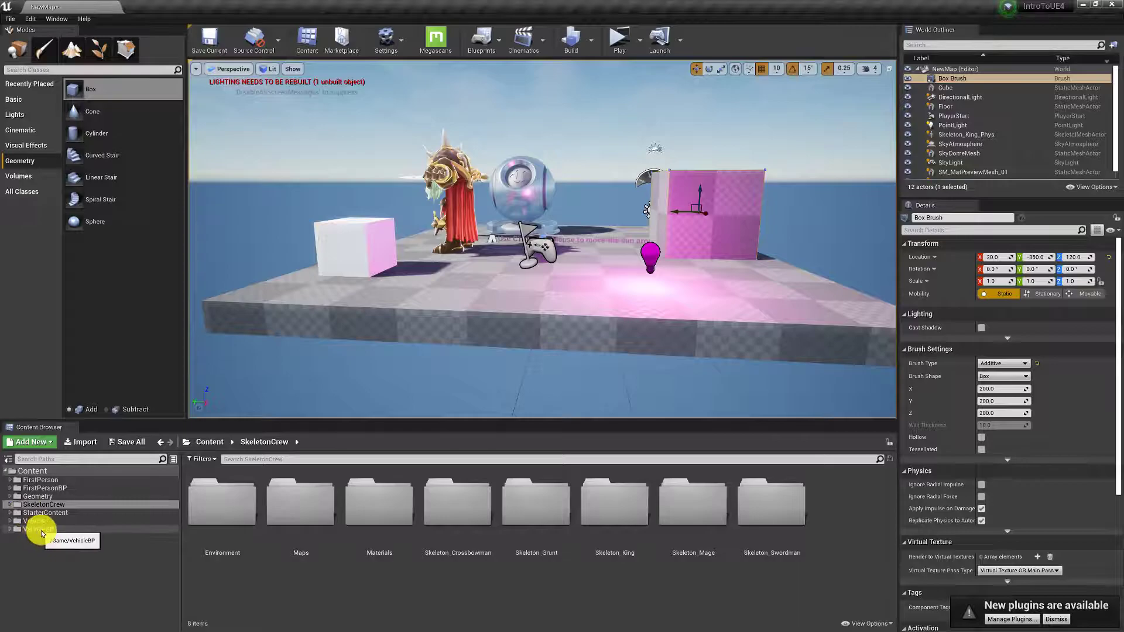
Apply the StarterContent material M_Brick_Clay_Old to the cube and to the front face of the box brush.
click(35, 513)
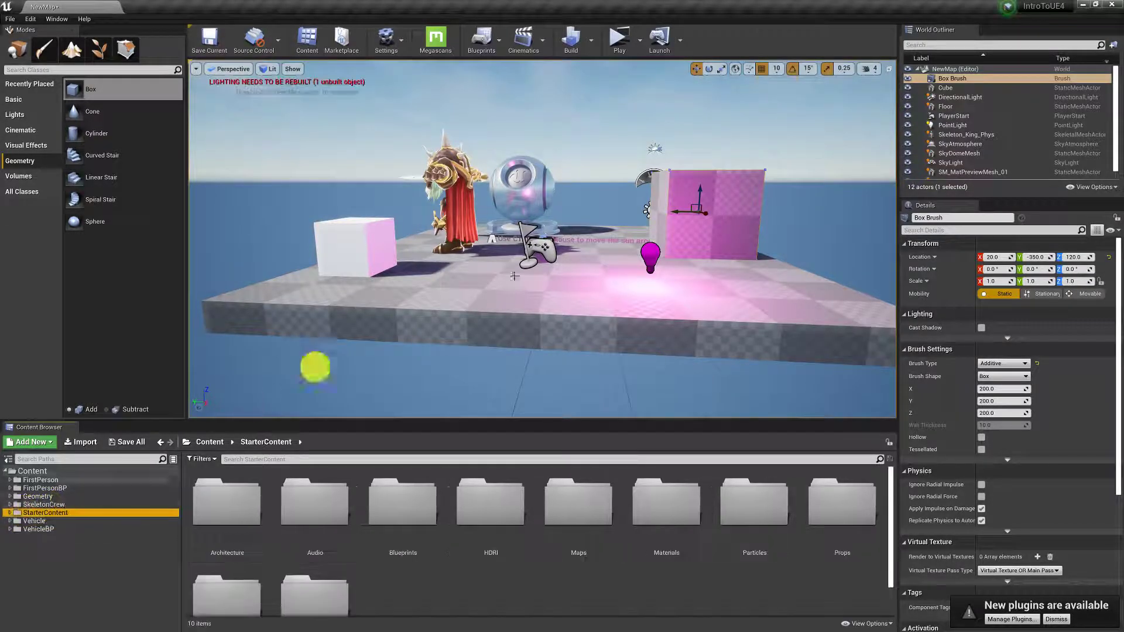
click(20, 164)
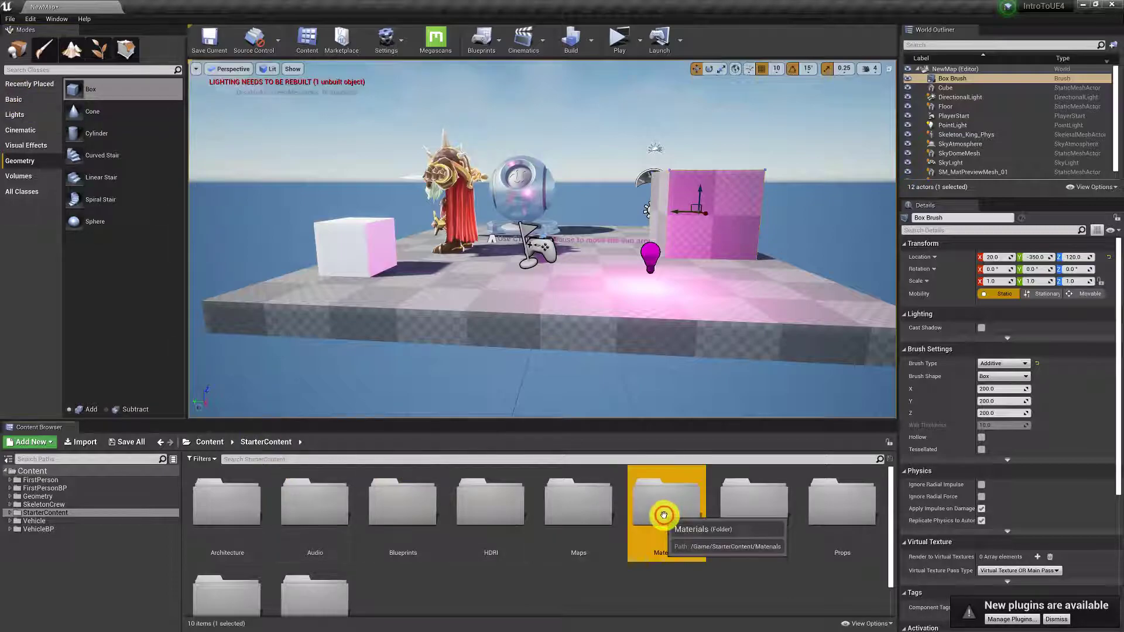
double_click(659, 512)
drag(662, 515, 352, 248)
mouse_move(680, 501)
mouse_down()
mouse_move(682, 247)
mouse_move(721, 267)
mouse_up()
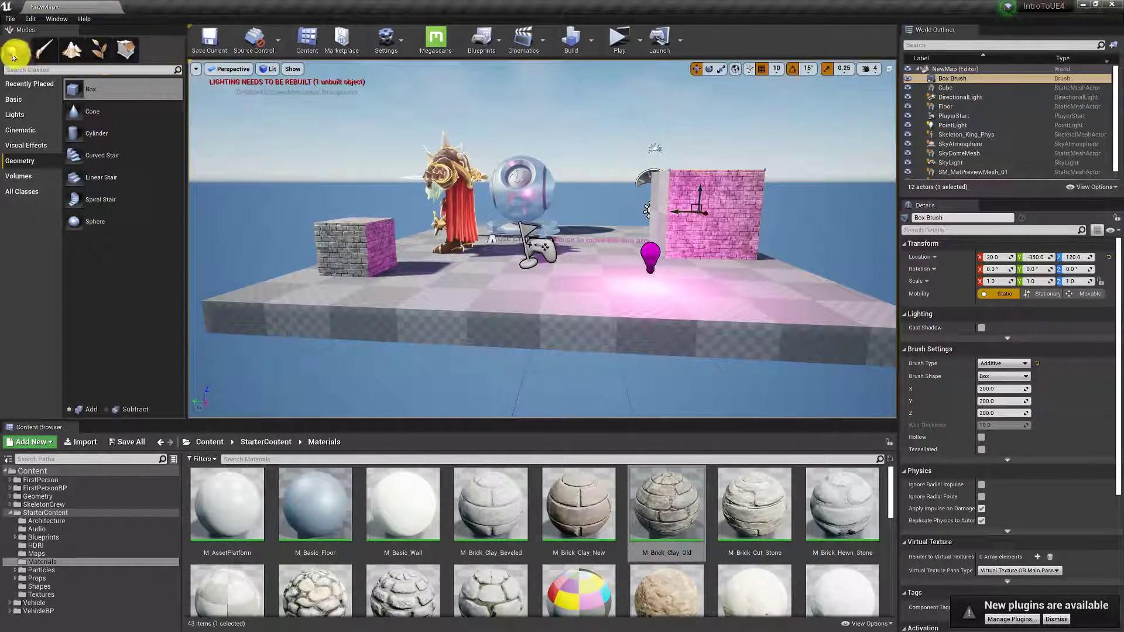
Stretch the cube along X to a scale of 8.0 and view how its brick texture stretches.
click(722, 69)
click(356, 264)
drag(345, 252, 119, 376)
right_drag(556, 204, 688, 208)
key(w)
key(s)
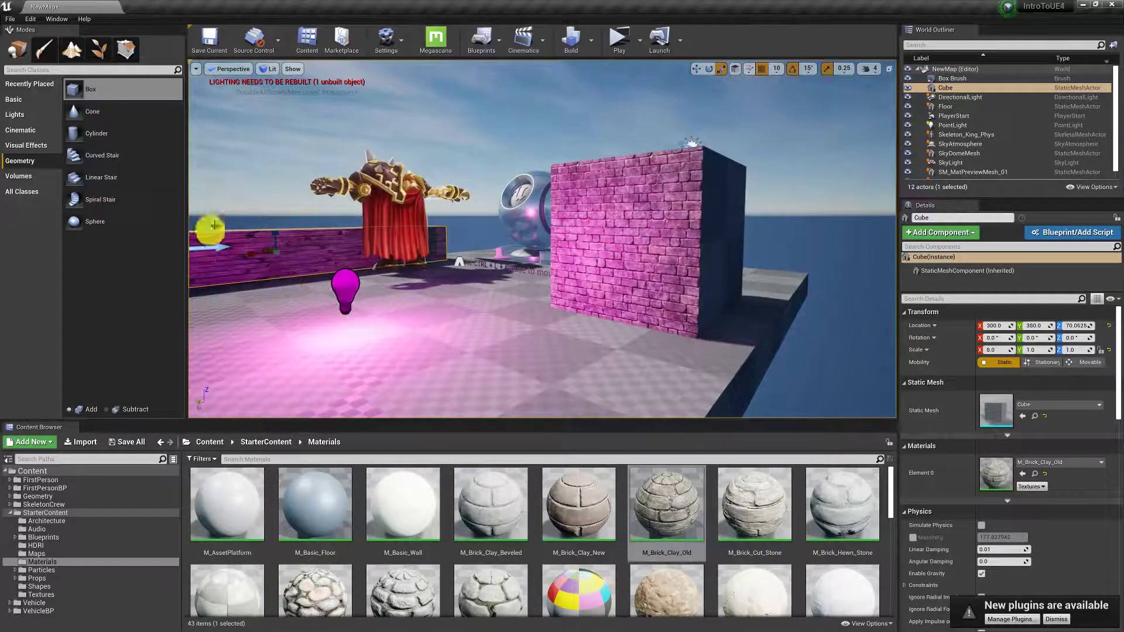
Select the brick face of the box brush, view it up close, and switch to the Move tool.
click(25, 100)
click(31, 161)
click(700, 282)
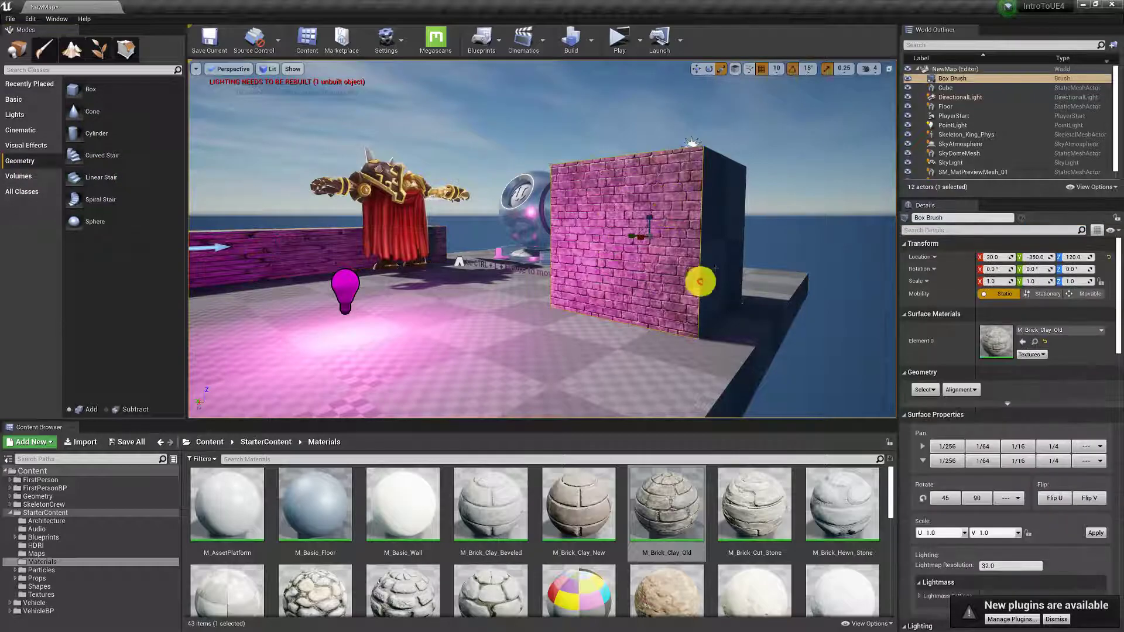
key(w)
right_drag(655, 200, 658, 199)
click(697, 69)
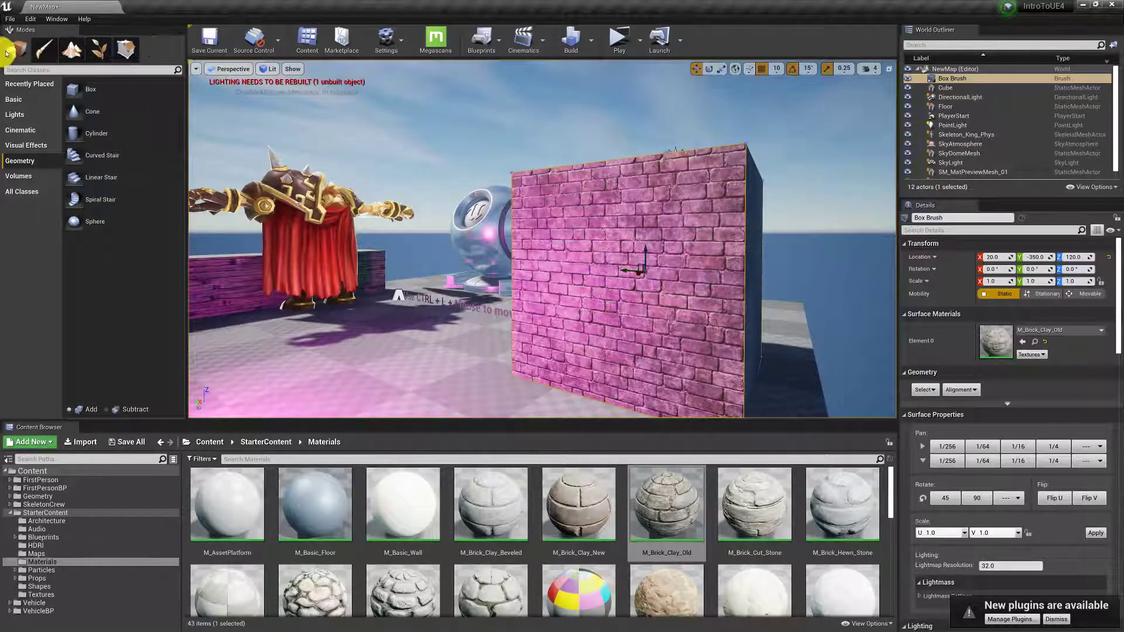
Browse the Volumes and All Classes actor lists, and view the mesh Paint mode settings.
click(41, 177)
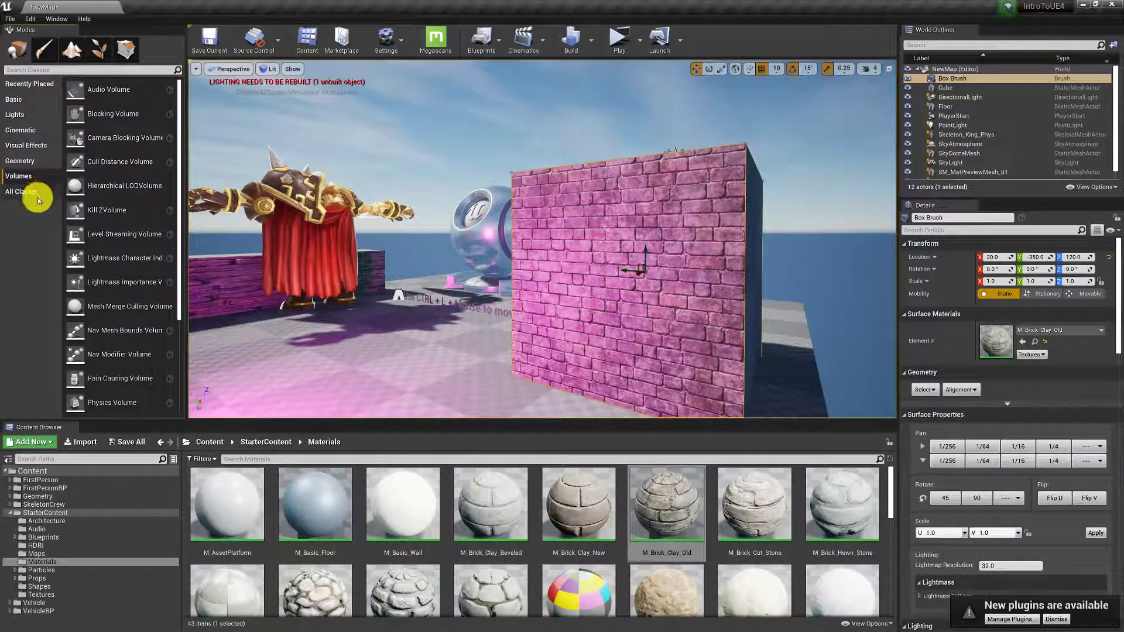
click(36, 195)
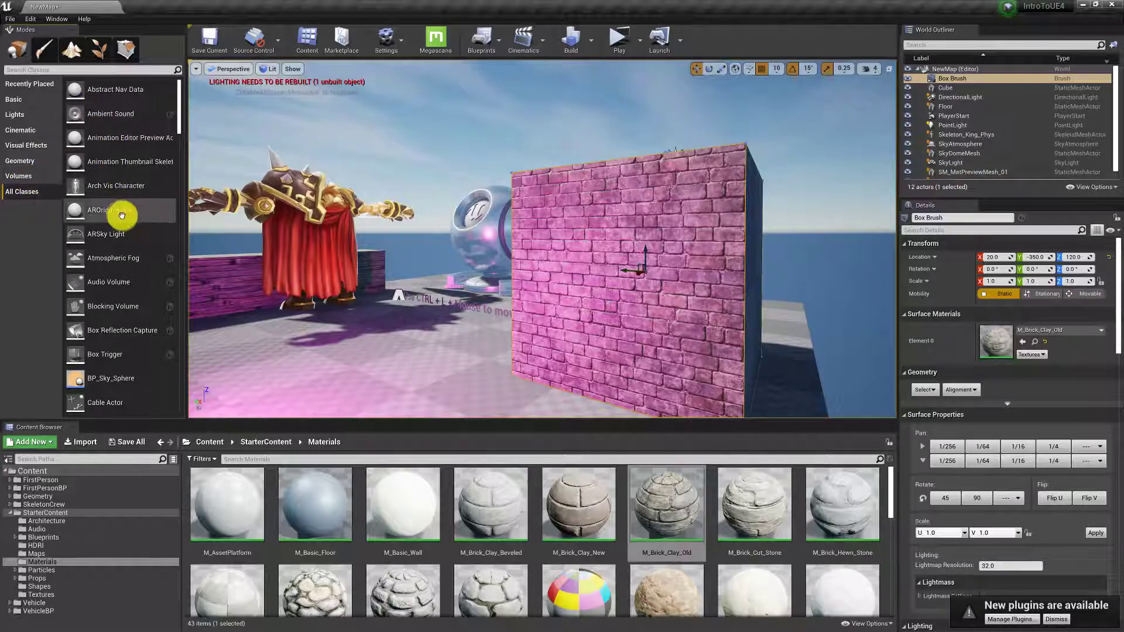
scroll(129, 220, down, 5)
scroll(134, 226, down, 6)
scroll(137, 232, down, 1)
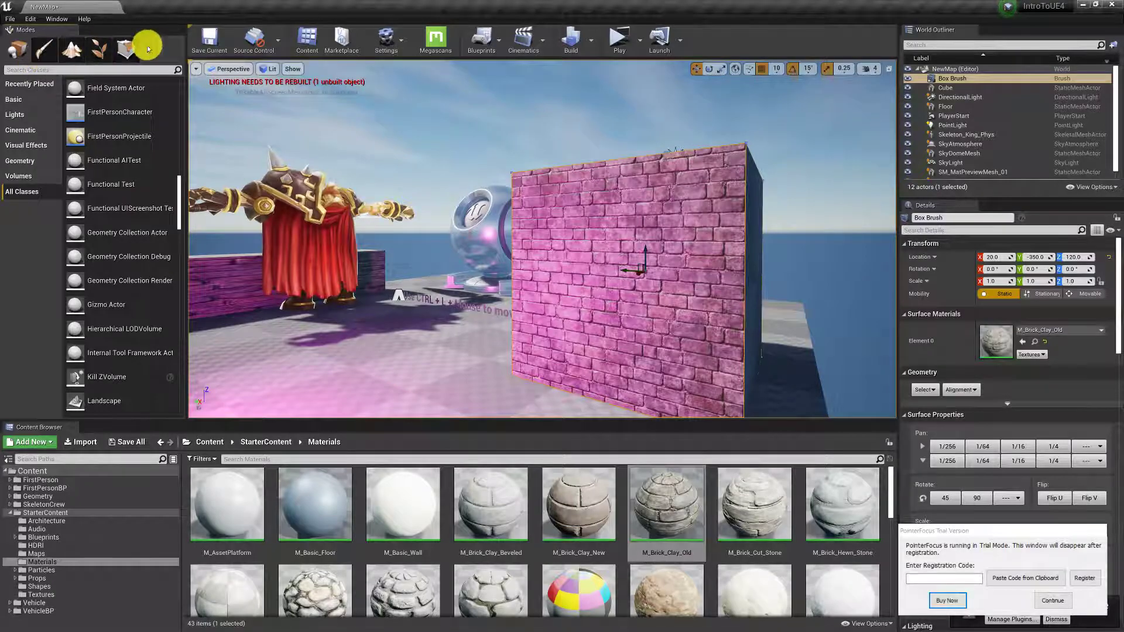
click(41, 47)
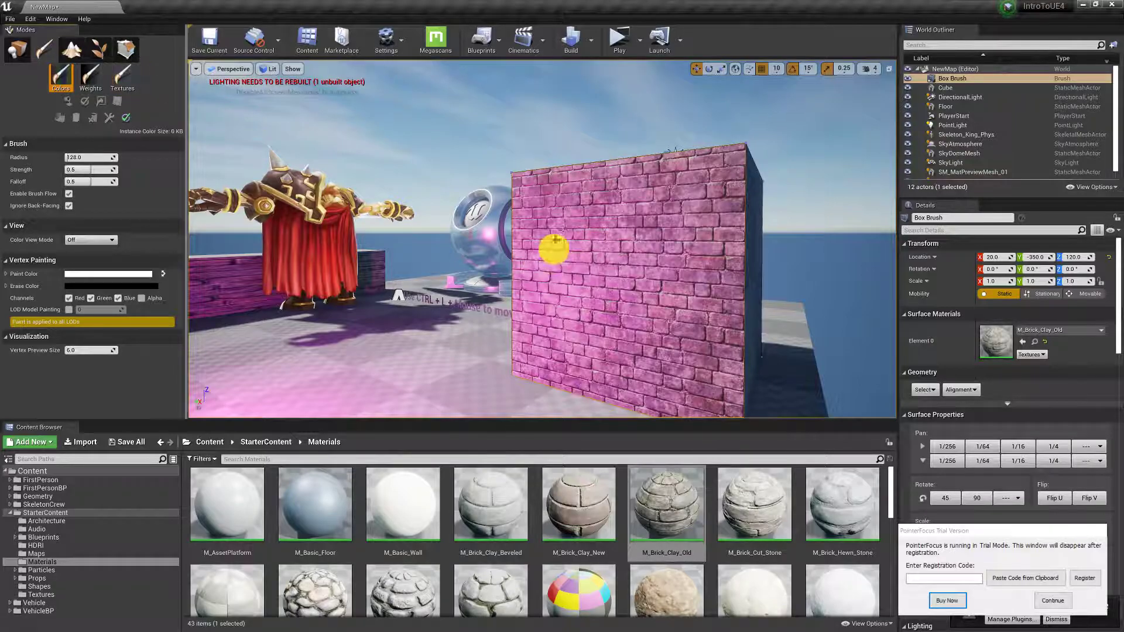
Create a new landscape with 63x63 quad sections and 8 by 8 components.
click(73, 51)
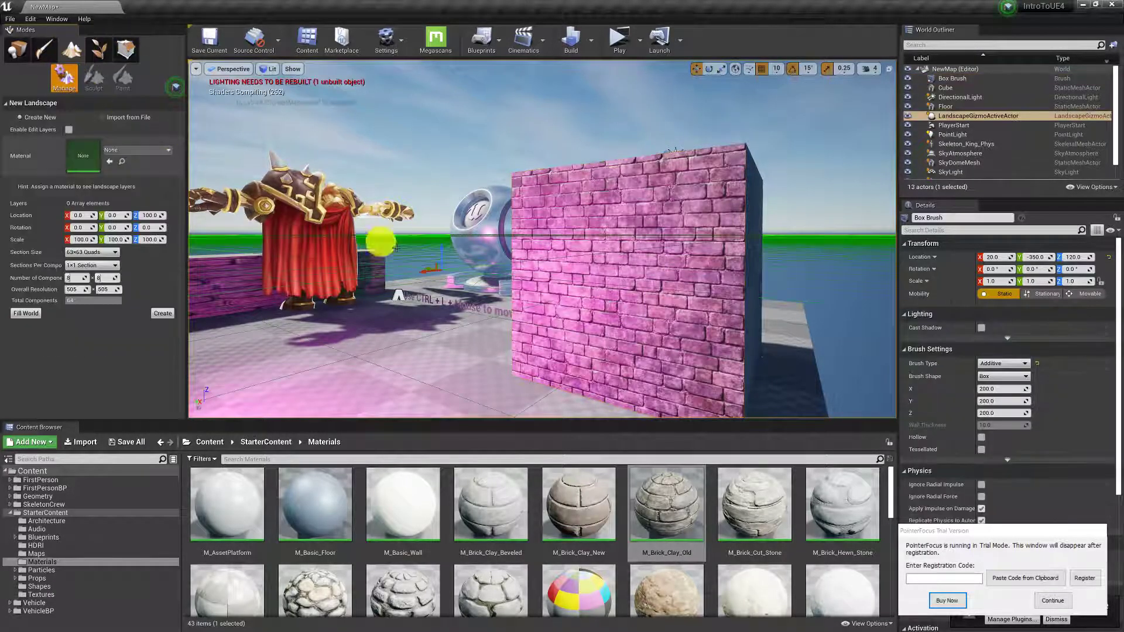
right_drag(449, 324, 444, 266)
key(s)
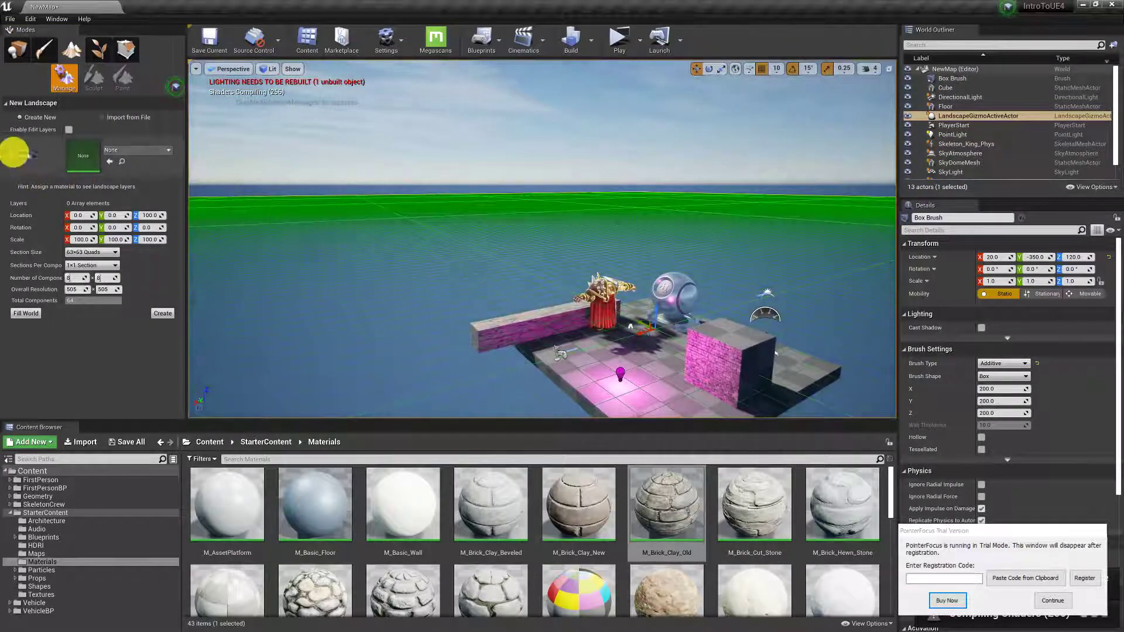
click(166, 315)
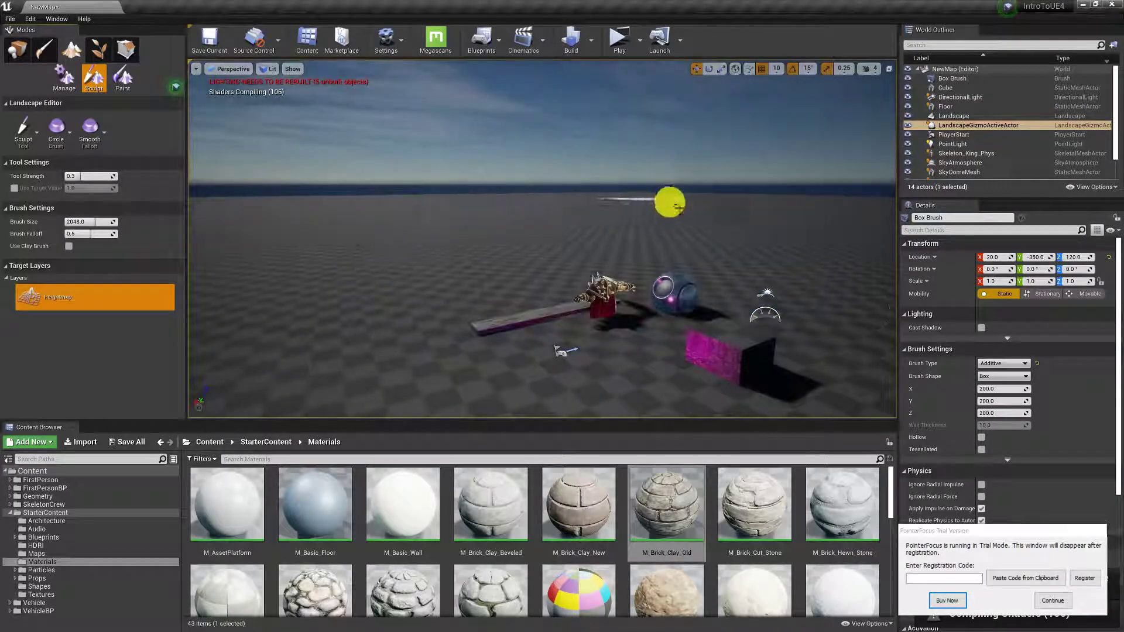
Sculpt raised terrain on the landscape beyond the actors, undoing unwanted strokes.
drag(678, 209, 610, 221)
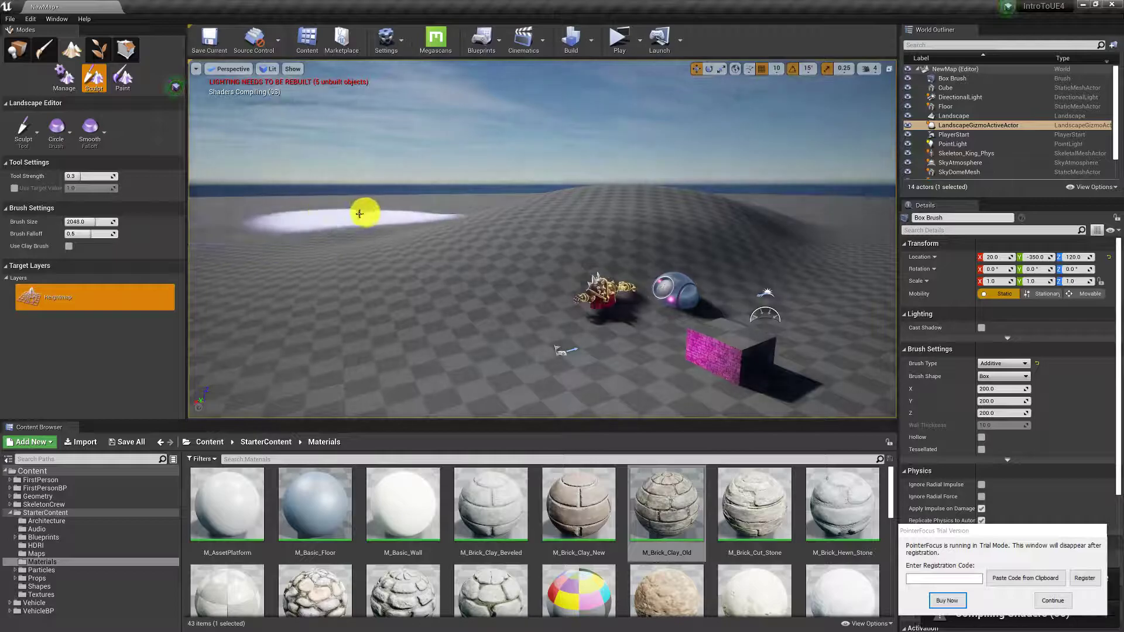
key(ctrl+z)
drag(338, 221, 421, 229)
mouse_move(571, 289)
right_down()
mouse_move(570, 322)
mouse_move(650, 301)
right_up()
click(507, 234)
key(ctrl+z)
Return to Place mode and raise the box brush to a Z location of about 200.
click(23, 51)
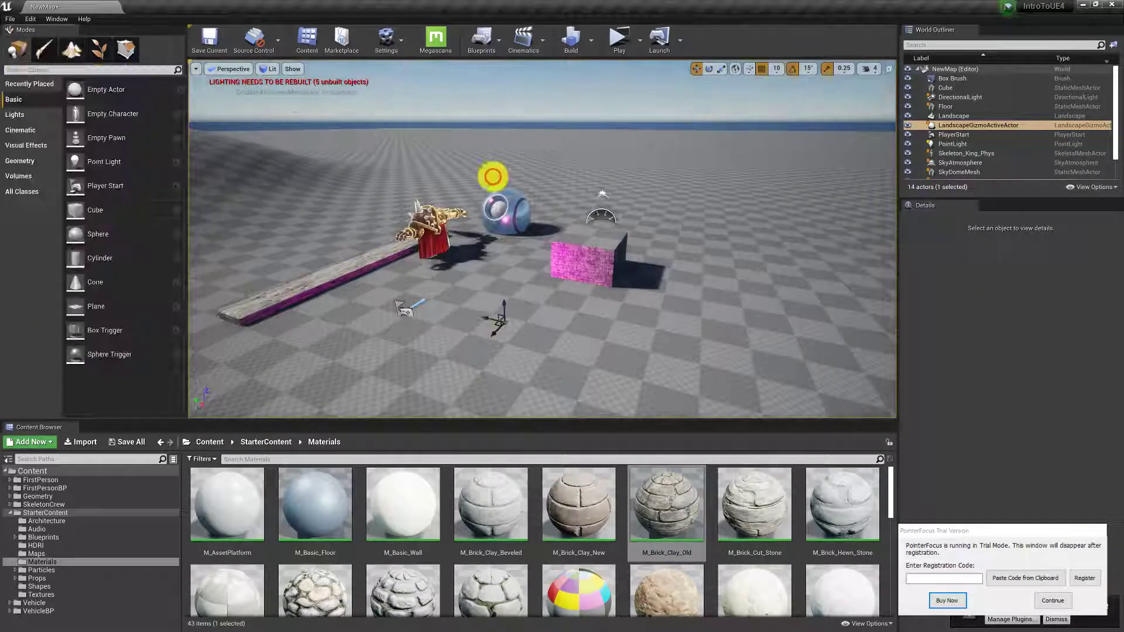
click(590, 255)
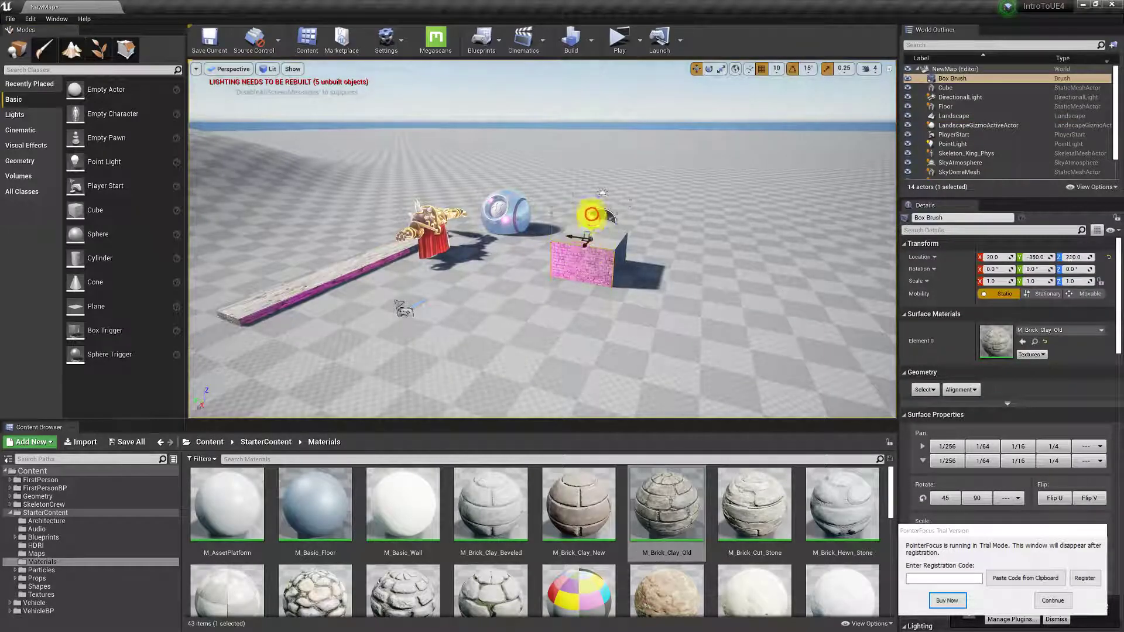
drag(590, 212, 590, 203)
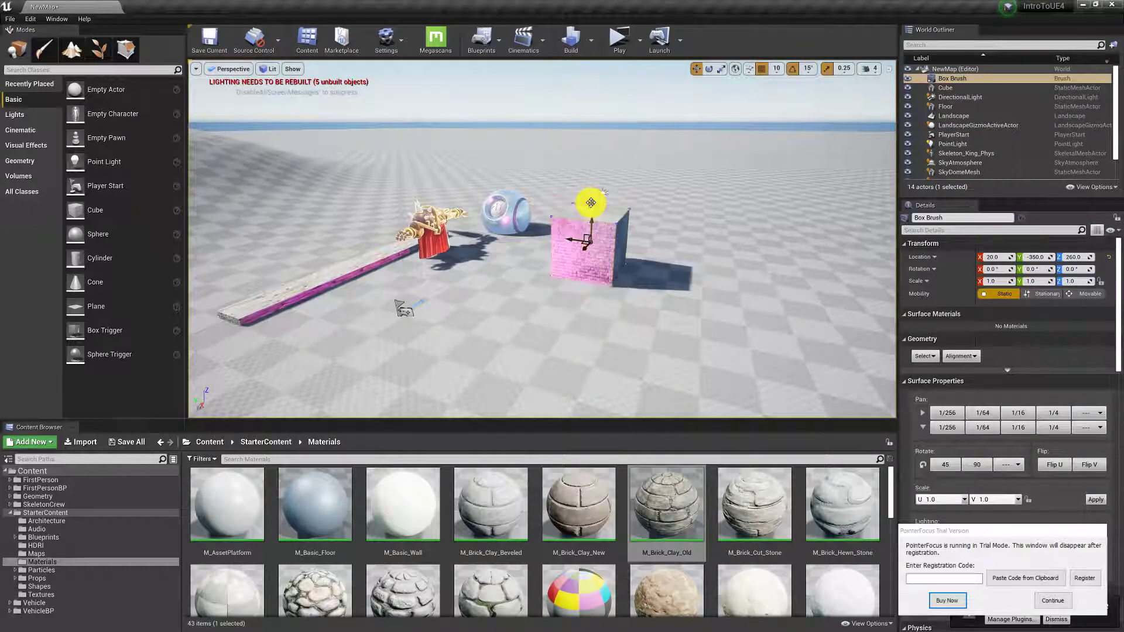
View Foliage mode, and in Geometry Editing mode pull the box brush's front face outward to form a long block.
click(98, 49)
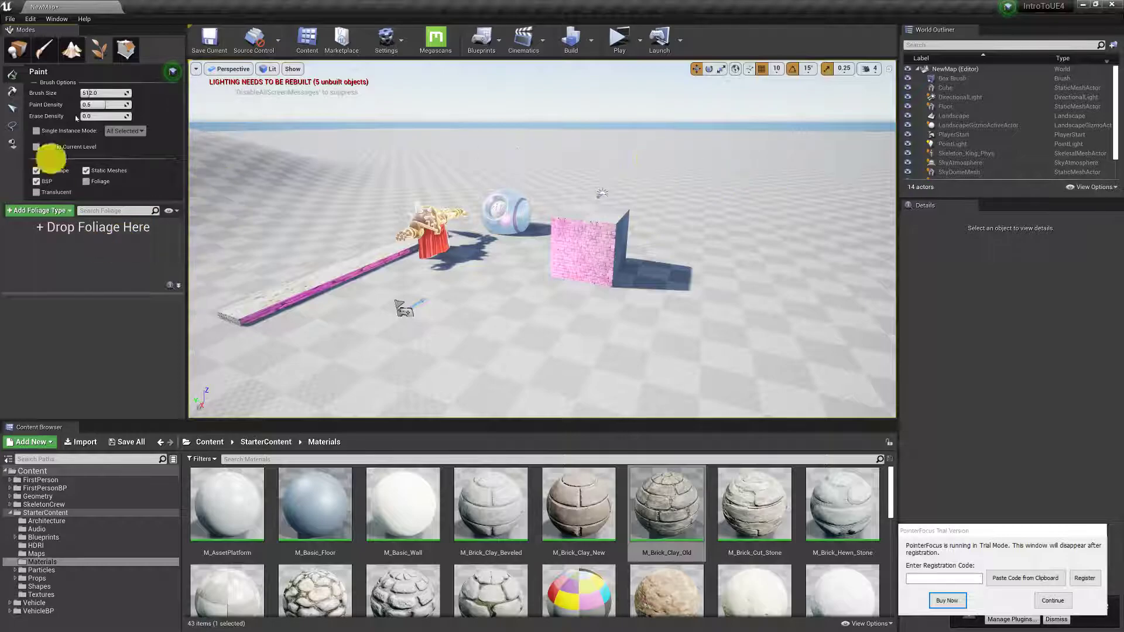
click(125, 52)
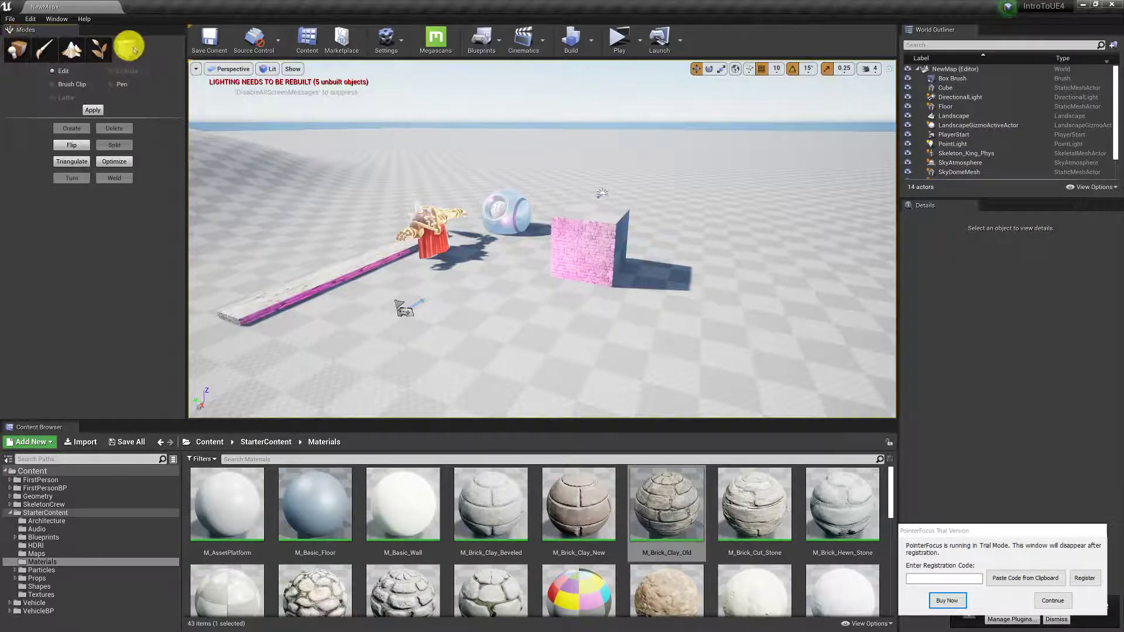
click(576, 245)
click(599, 270)
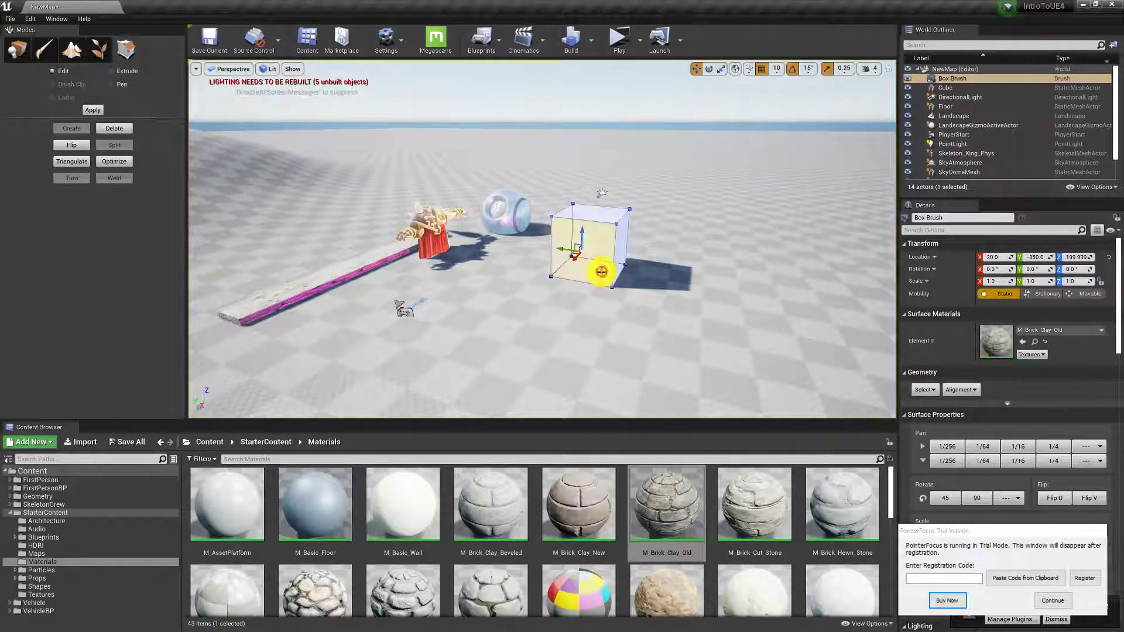
alt+drag(577, 251, 465, 381)
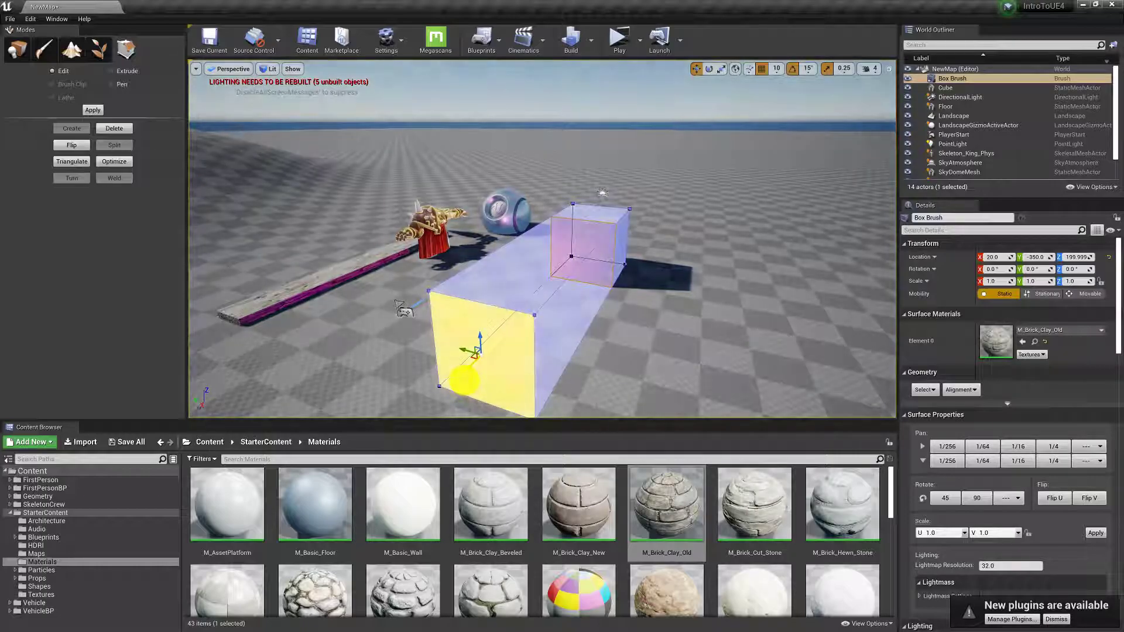
Try to apply the M_Brick_Clay_New material to the long block's side face in Geometry Editing mode.
click(491, 352)
click(566, 323)
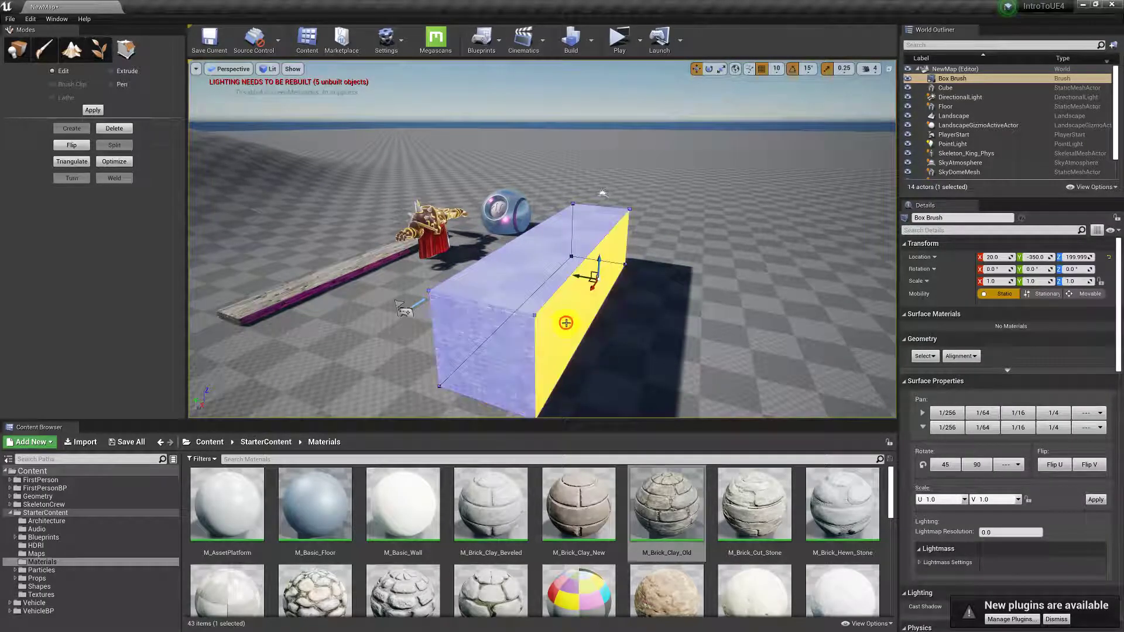
key(d)
right_drag(655, 330, 586, 348)
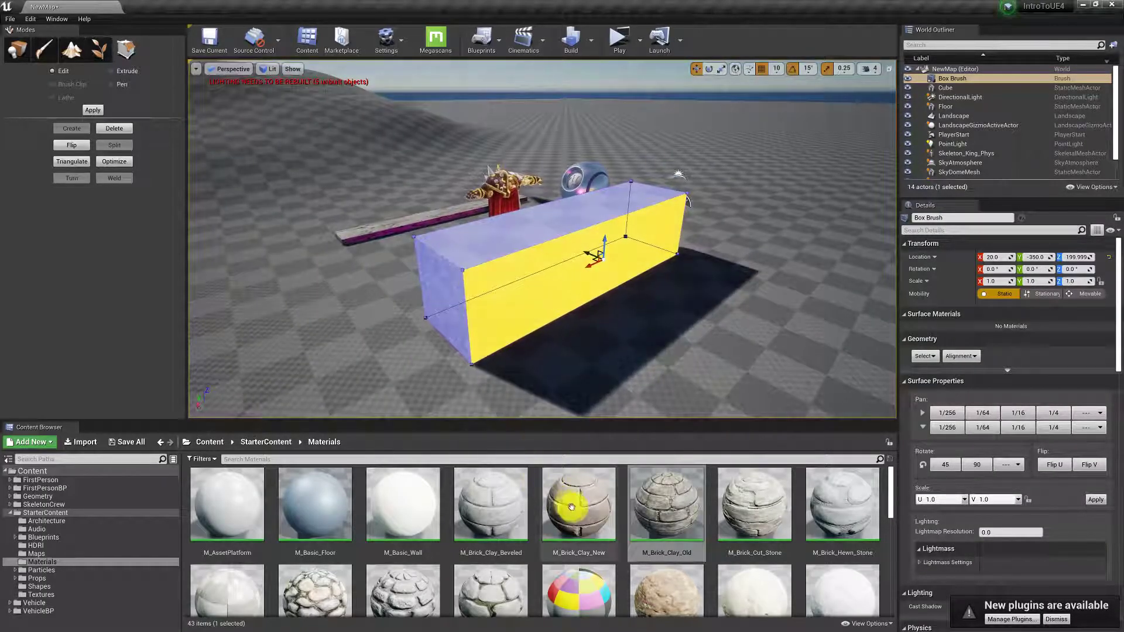
drag(570, 504, 564, 289)
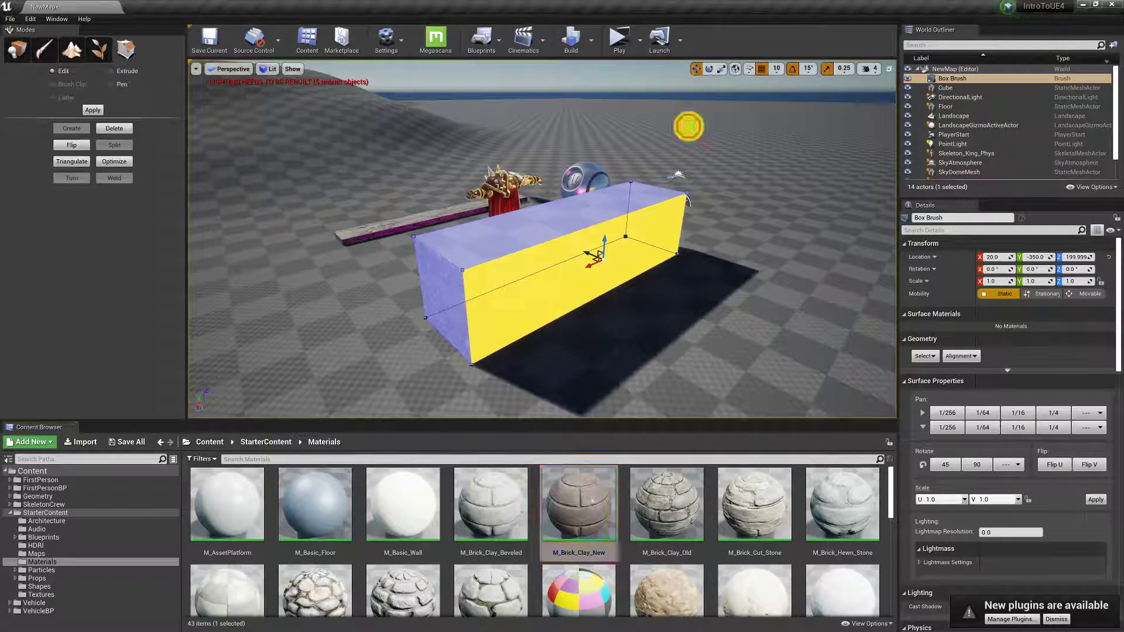
Return to Place mode and try M_Brick_Clay_New on the long block's side face, settling on M_Brick_Clay_Old.
click(713, 181)
click(22, 50)
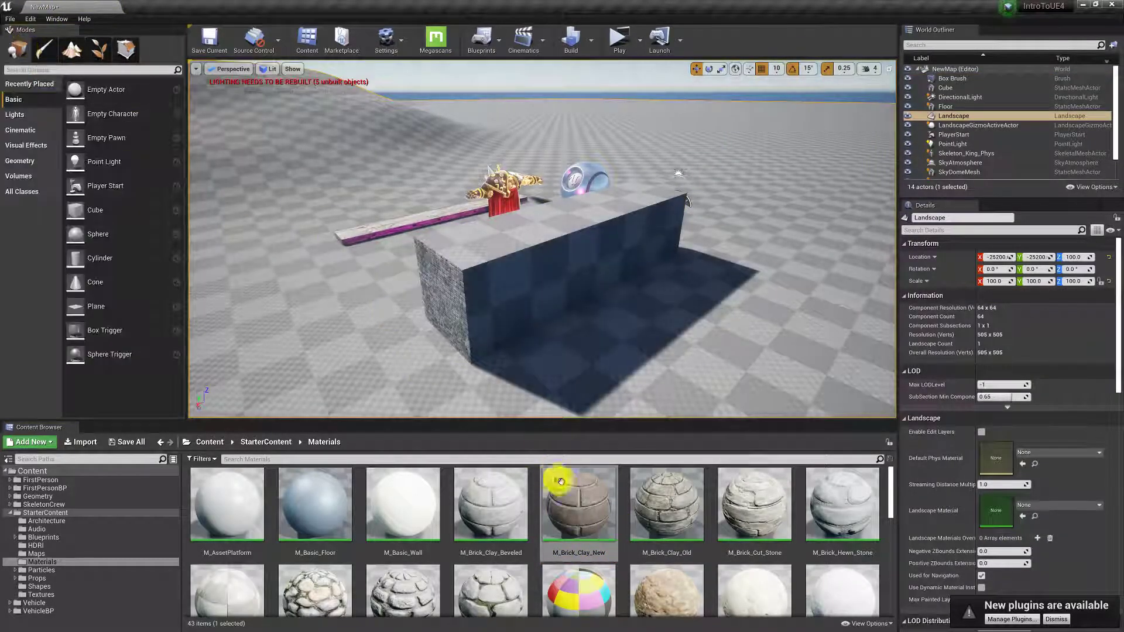
drag(568, 486, 557, 283)
scroll(719, 342, up, 10)
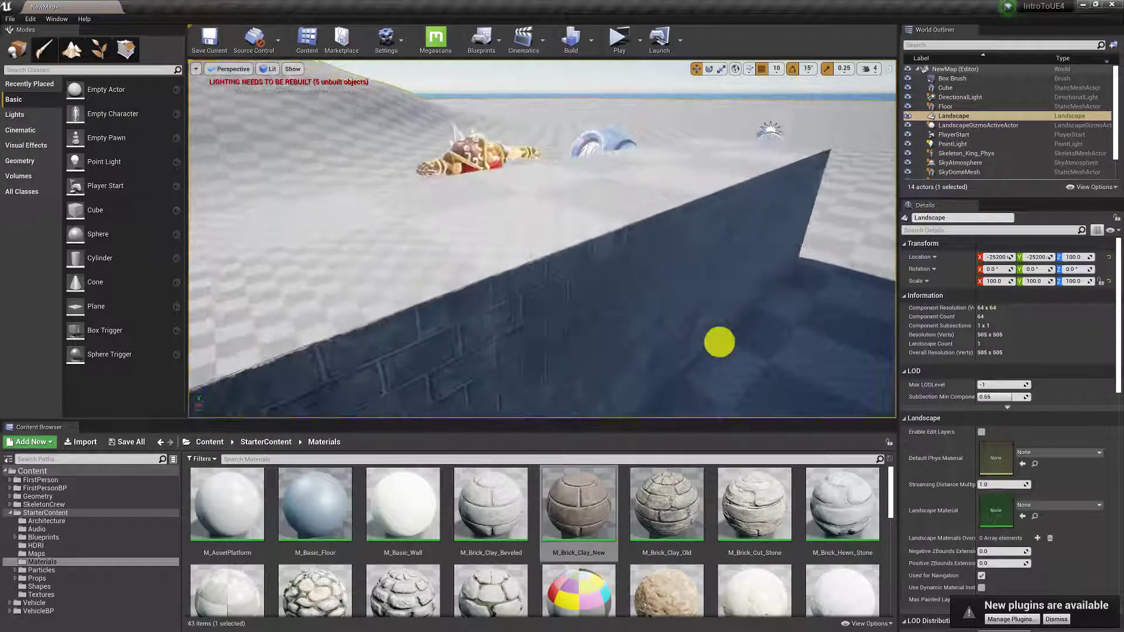
drag(672, 486, 580, 210)
Raise the long cube beside the skeleton character to a Z location of about 160.
right_drag(581, 210, 541, 272)
click(541, 271)
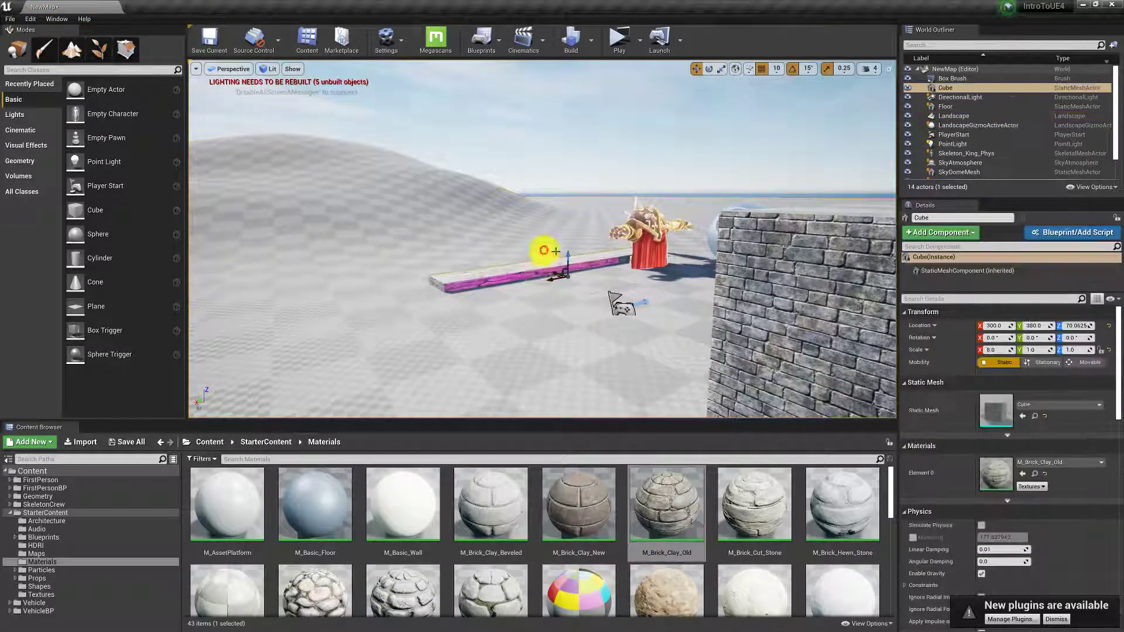
scroll(615, 311, up, 5)
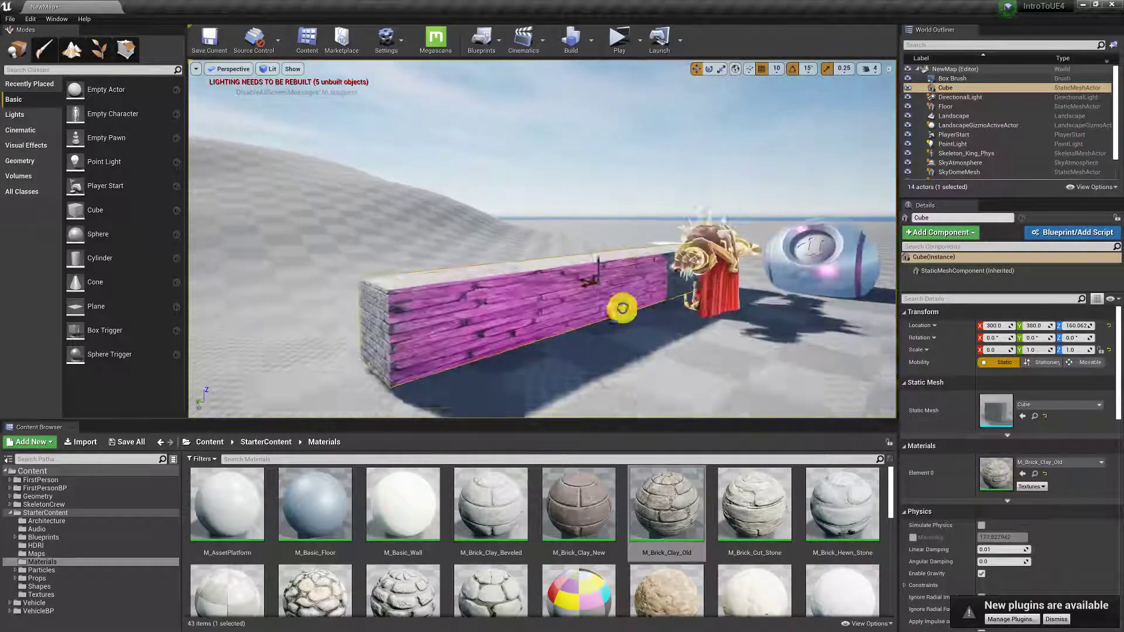
mouse_move(622, 306)
right_down()
mouse_move(638, 317)
mouse_move(602, 310)
right_up()
drag(602, 310, 567, 332)
Select the Player Start, run the level in a separate preview window, and stop the play session.
click(608, 356)
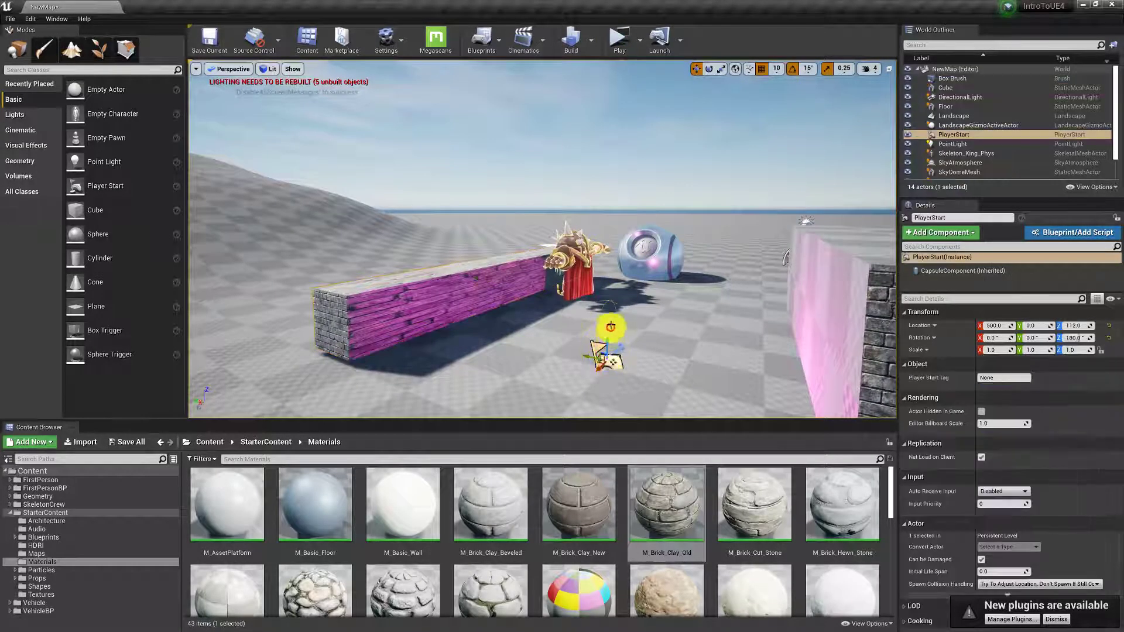
click(619, 39)
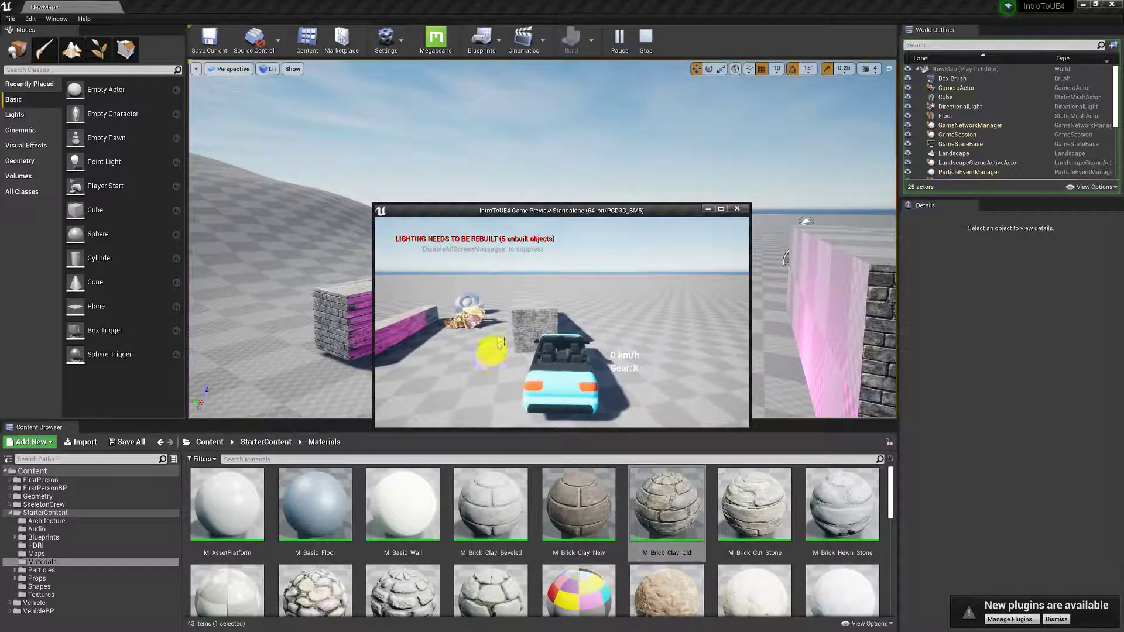
key(Escape)
Select the box brush and examine the arrangement of both walls and the actors from several angles.
alt+drag(683, 286, 634, 307)
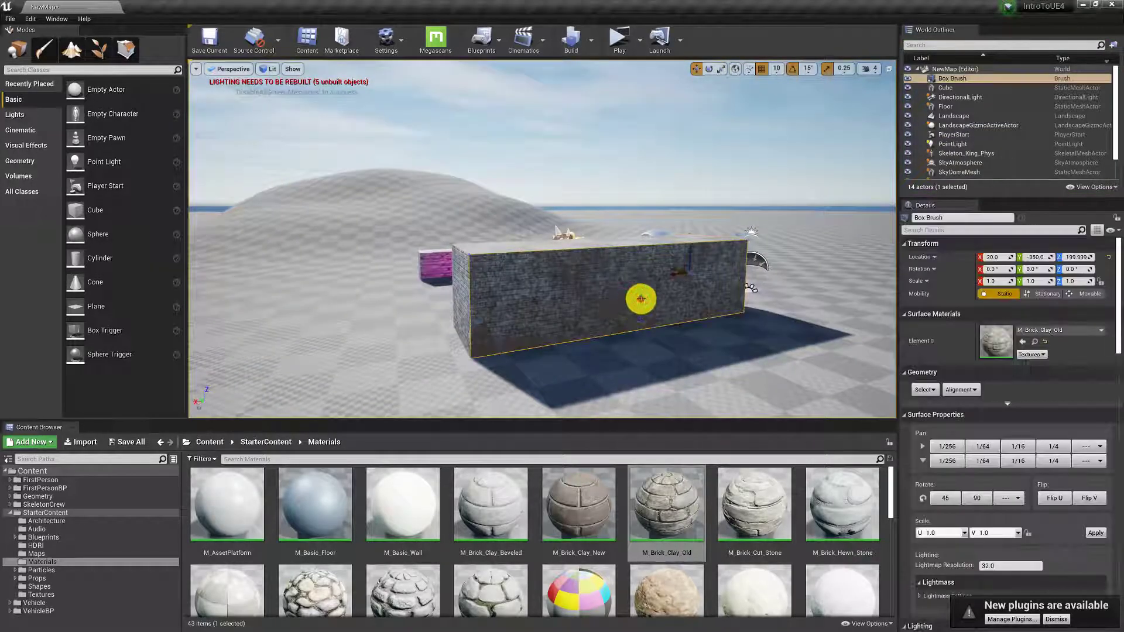
click(615, 284)
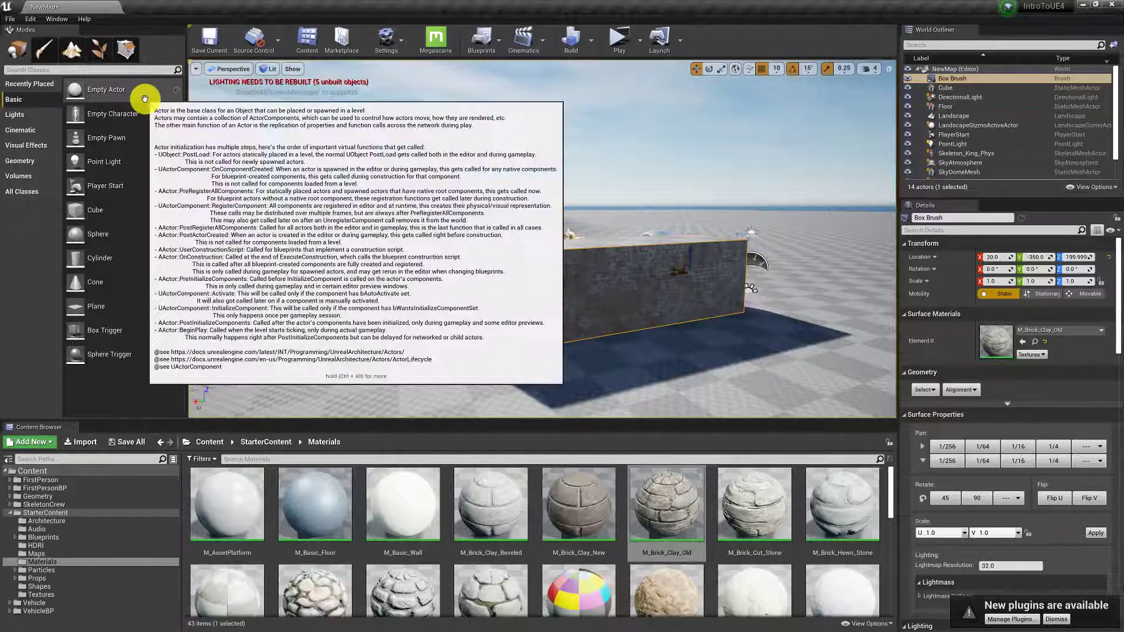
right_drag(540, 242, 607, 174)
drag(606, 172, 566, 174)
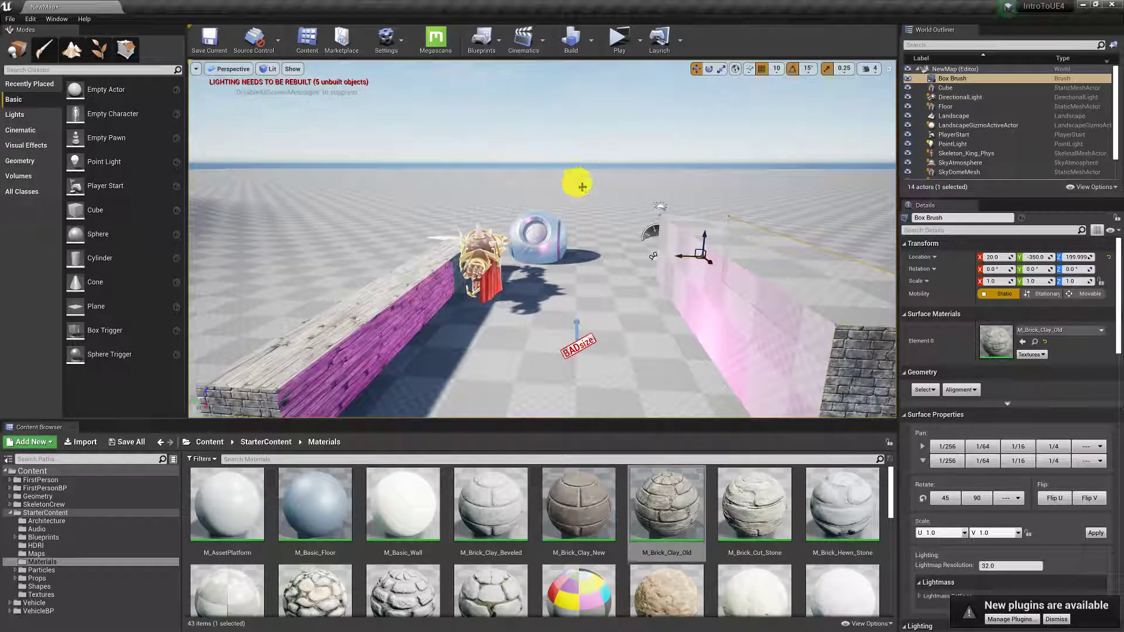
mouse_move(632, 262)
right_down()
mouse_move(616, 266)
mouse_move(636, 276)
mouse_move(653, 262)
right_up()
drag(652, 262, 617, 264)
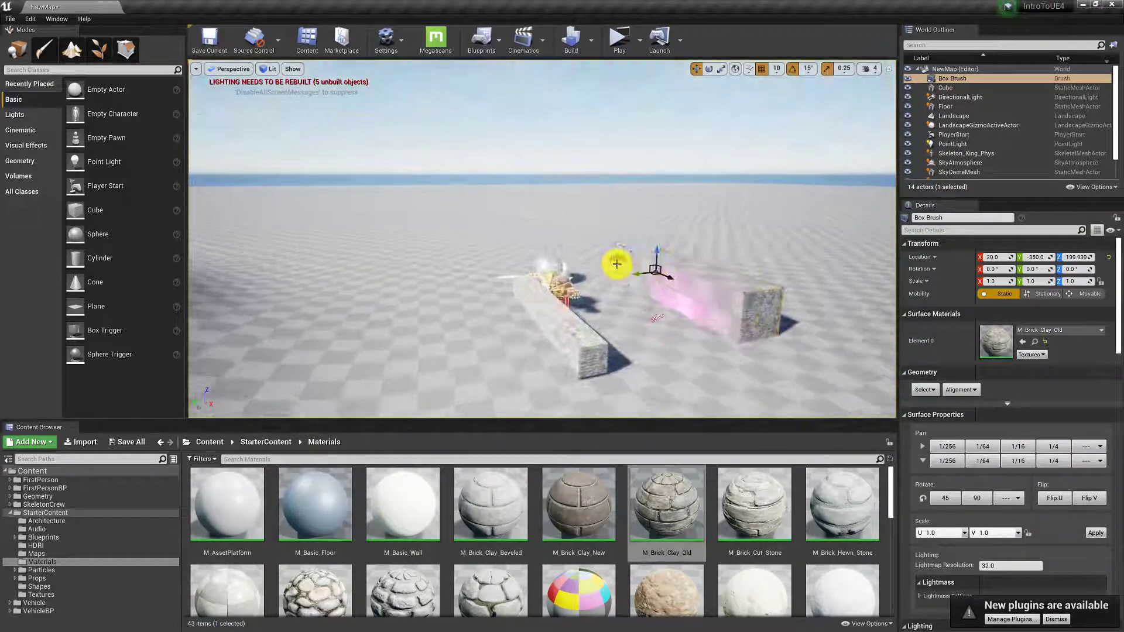